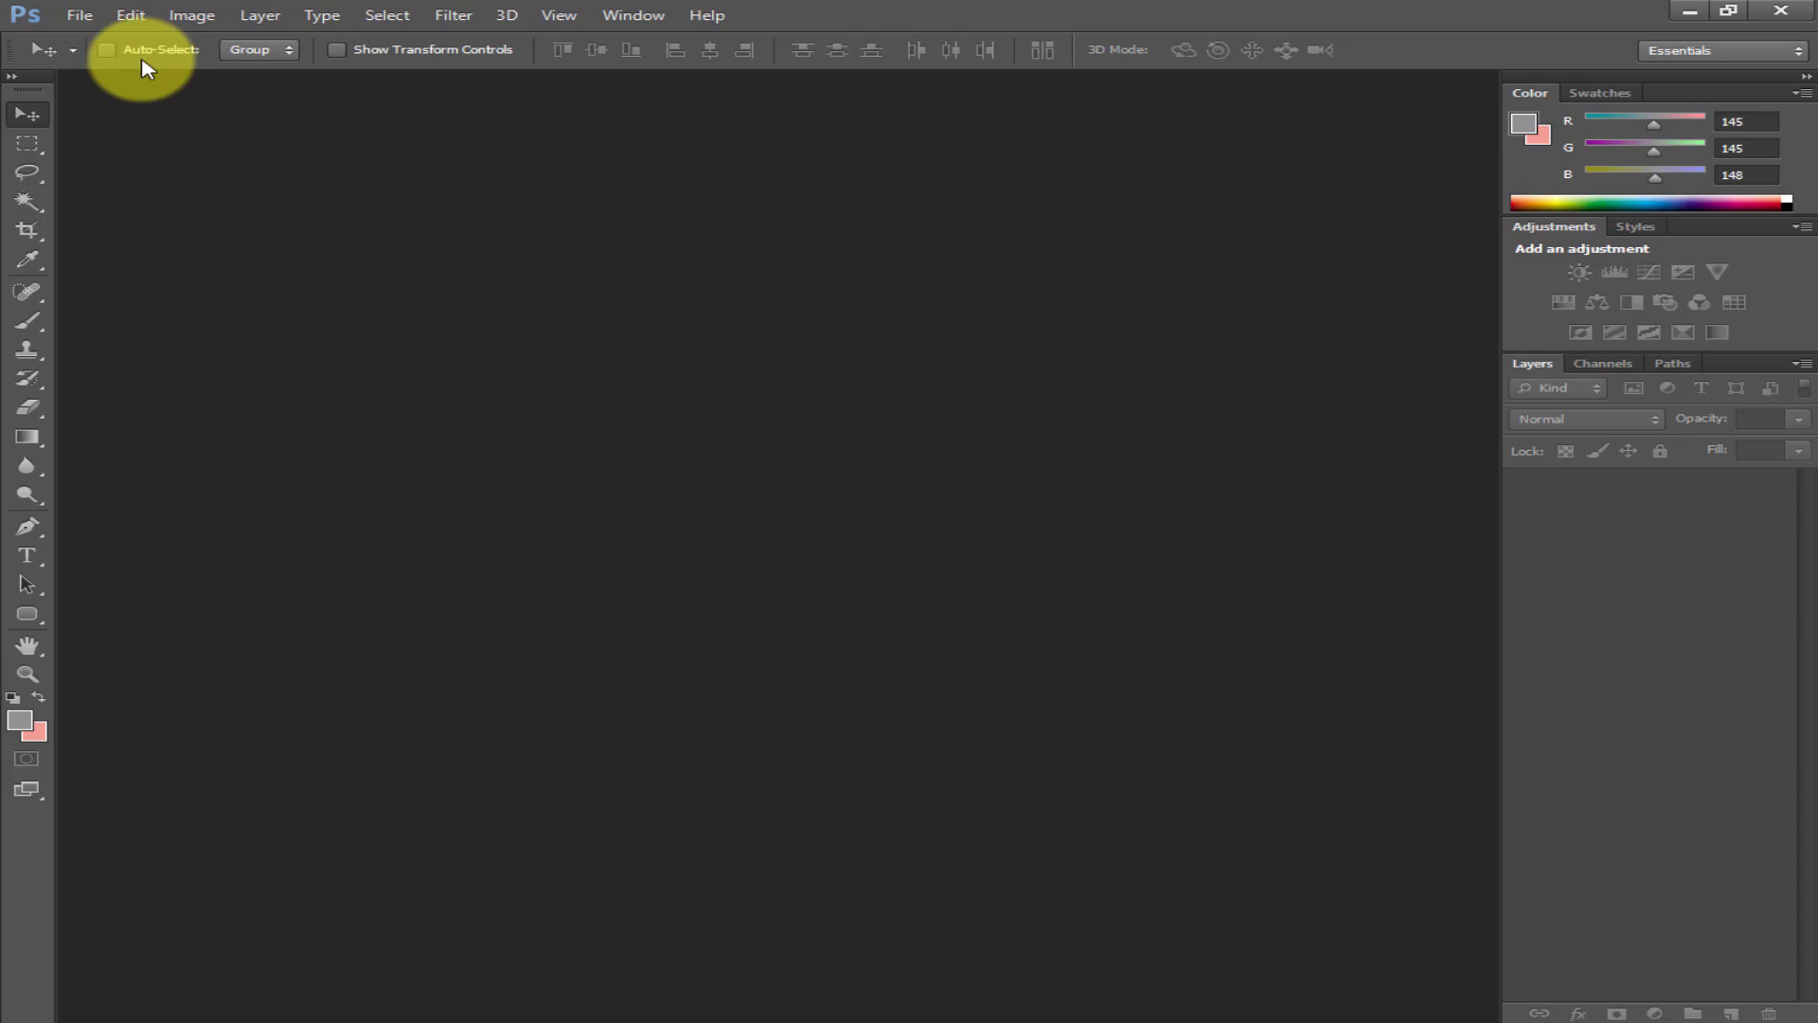
# - Open the portrait photo 4ccd086a8b7970c7a1ab4961e9bfcafc.jpg from the Desktop
pyautogui.click(95, 16)
pyautogui.click(95, 60)
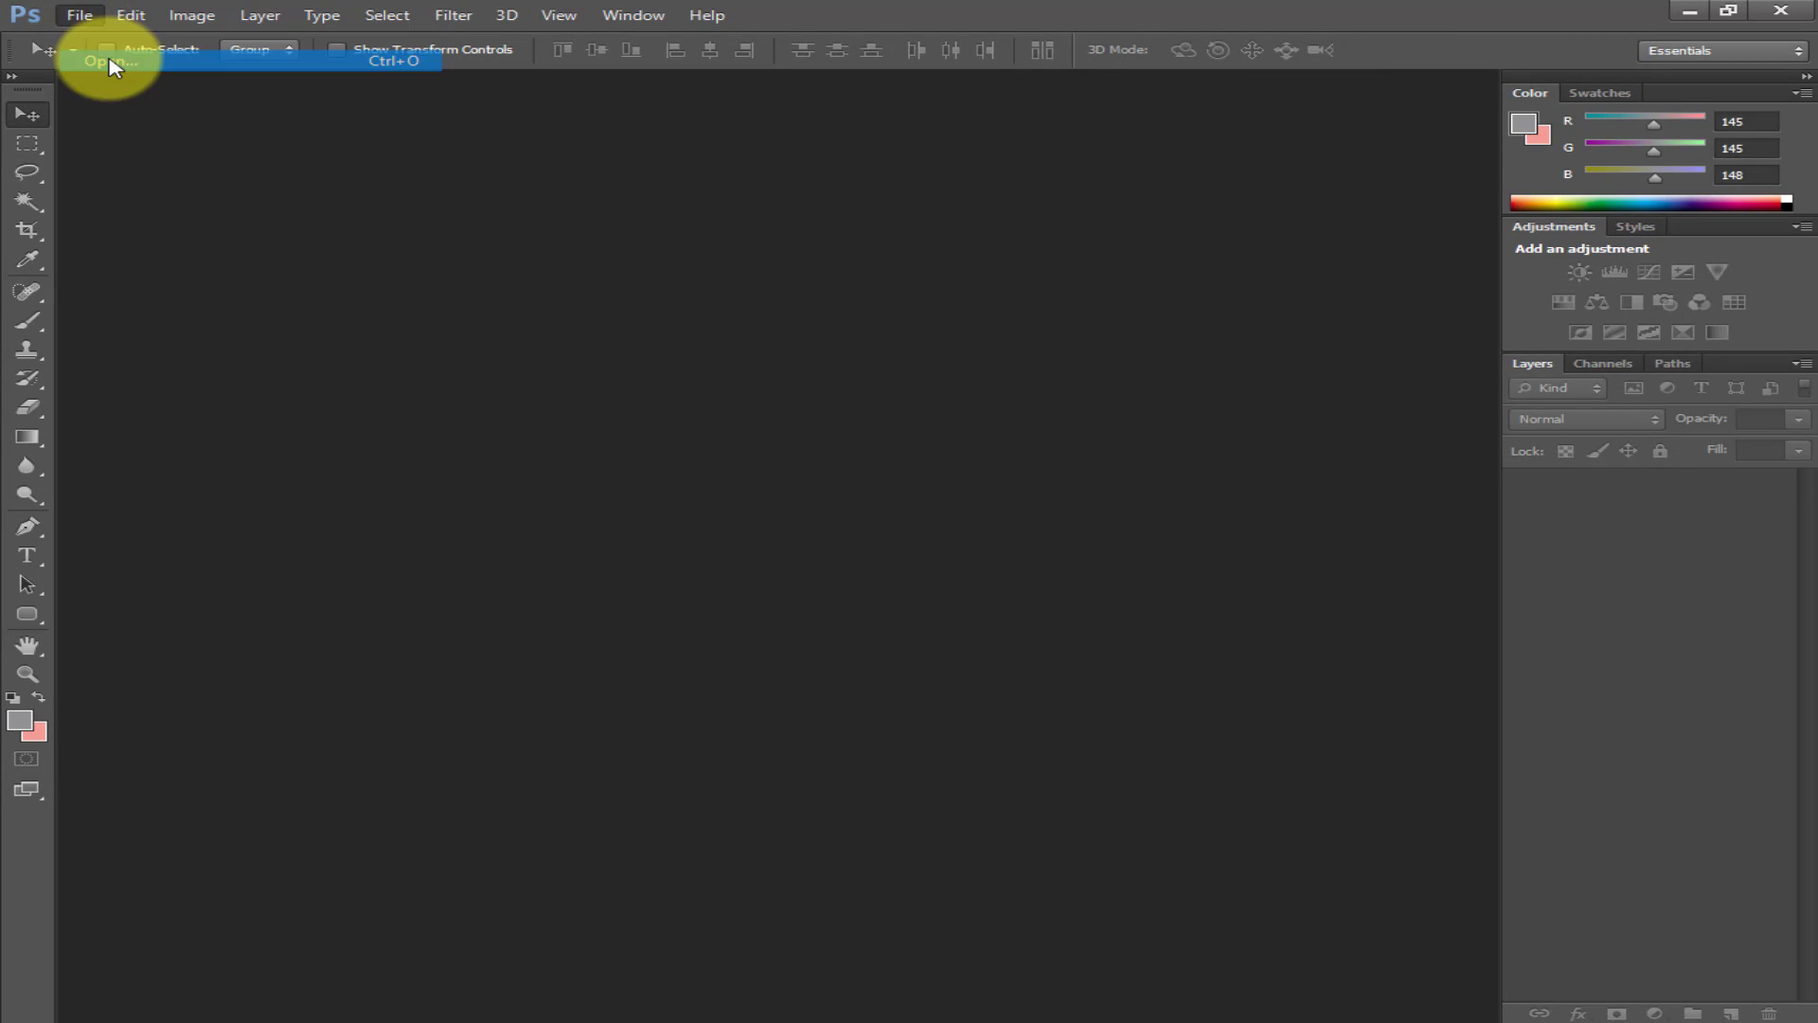
pyautogui.click(581, 343)
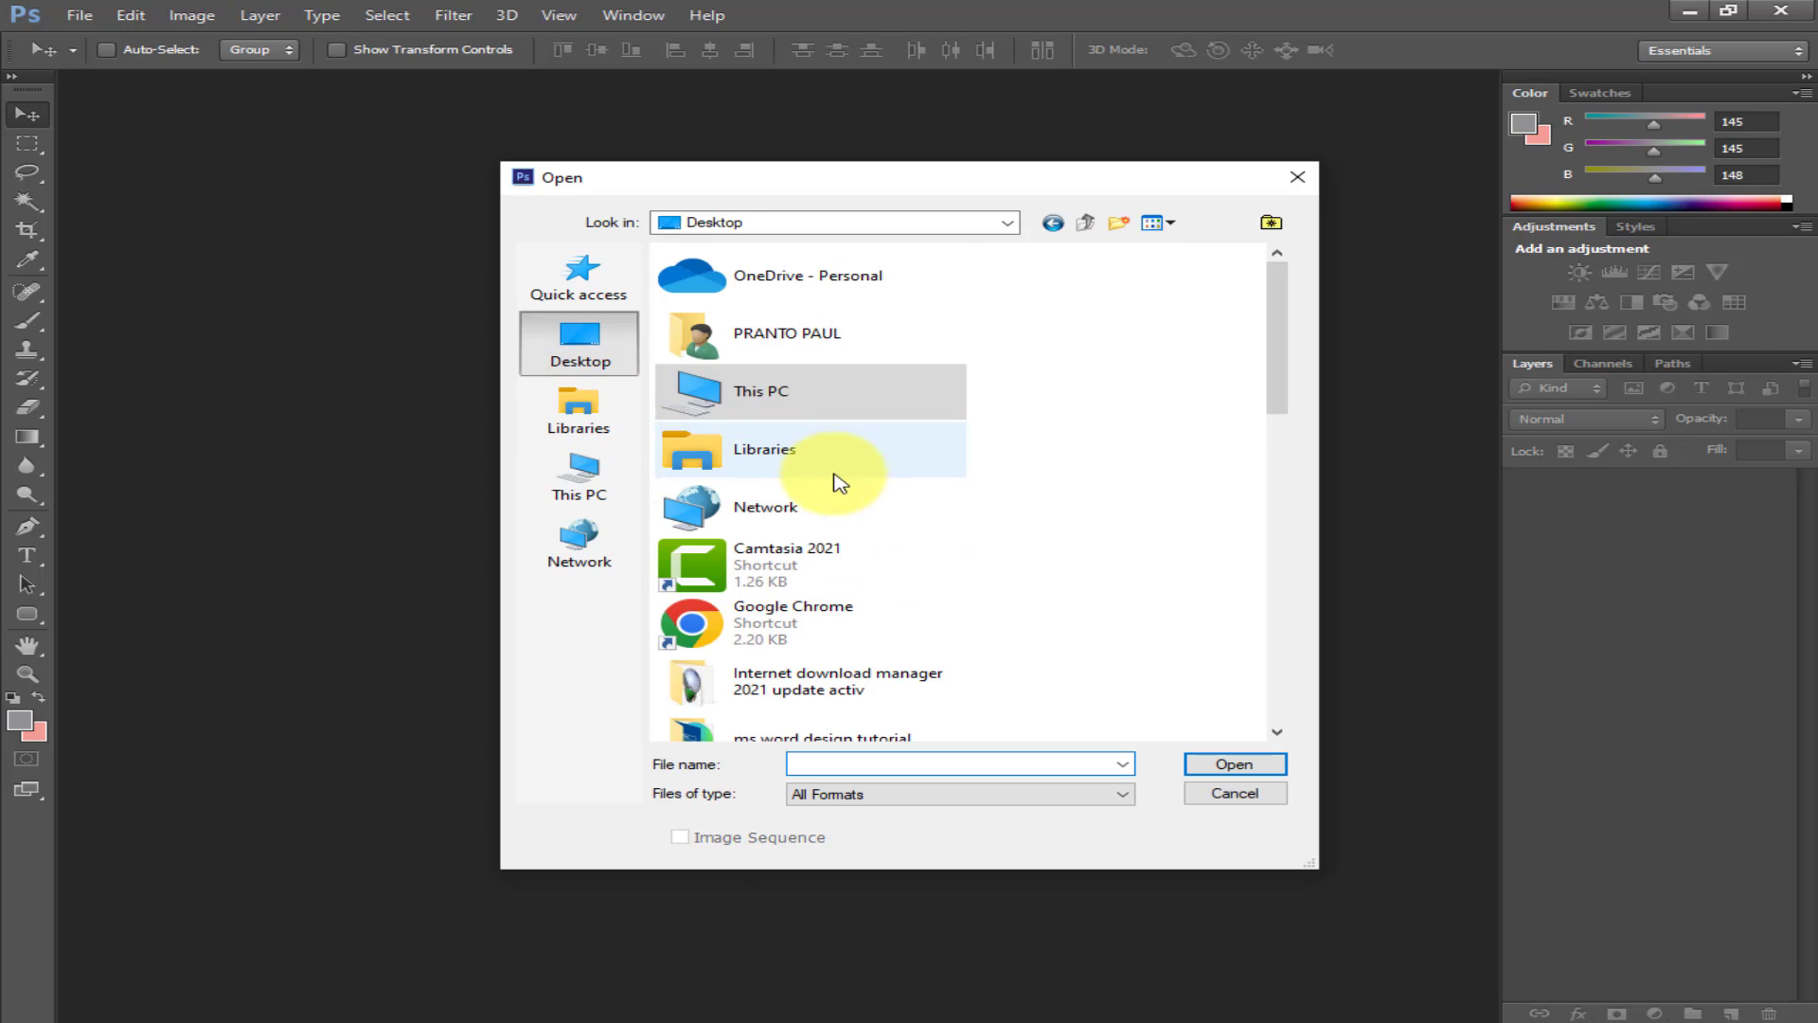
pyautogui.scroll(-5, 824, 479)
pyautogui.doubleClick(791, 397)
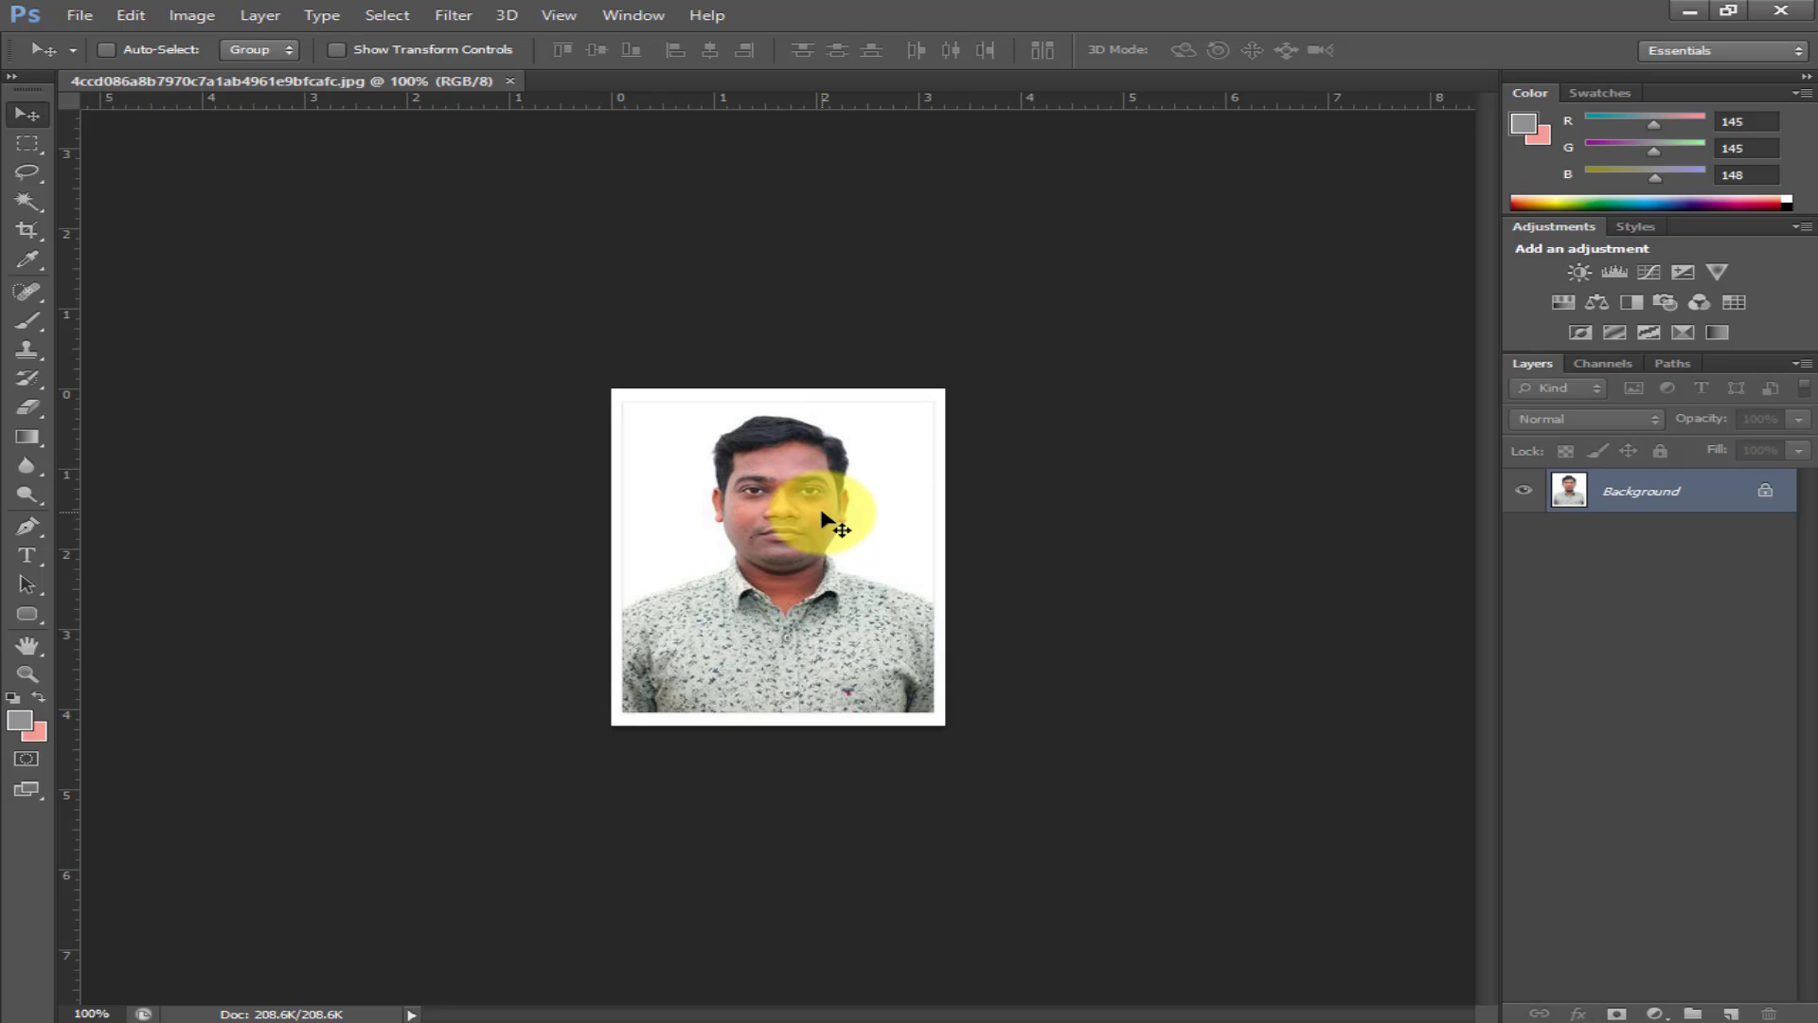
# - Crop the photo to a rectangular marquee just inside its white border, and clear the selection
pyautogui.scroll(1, 824, 519)
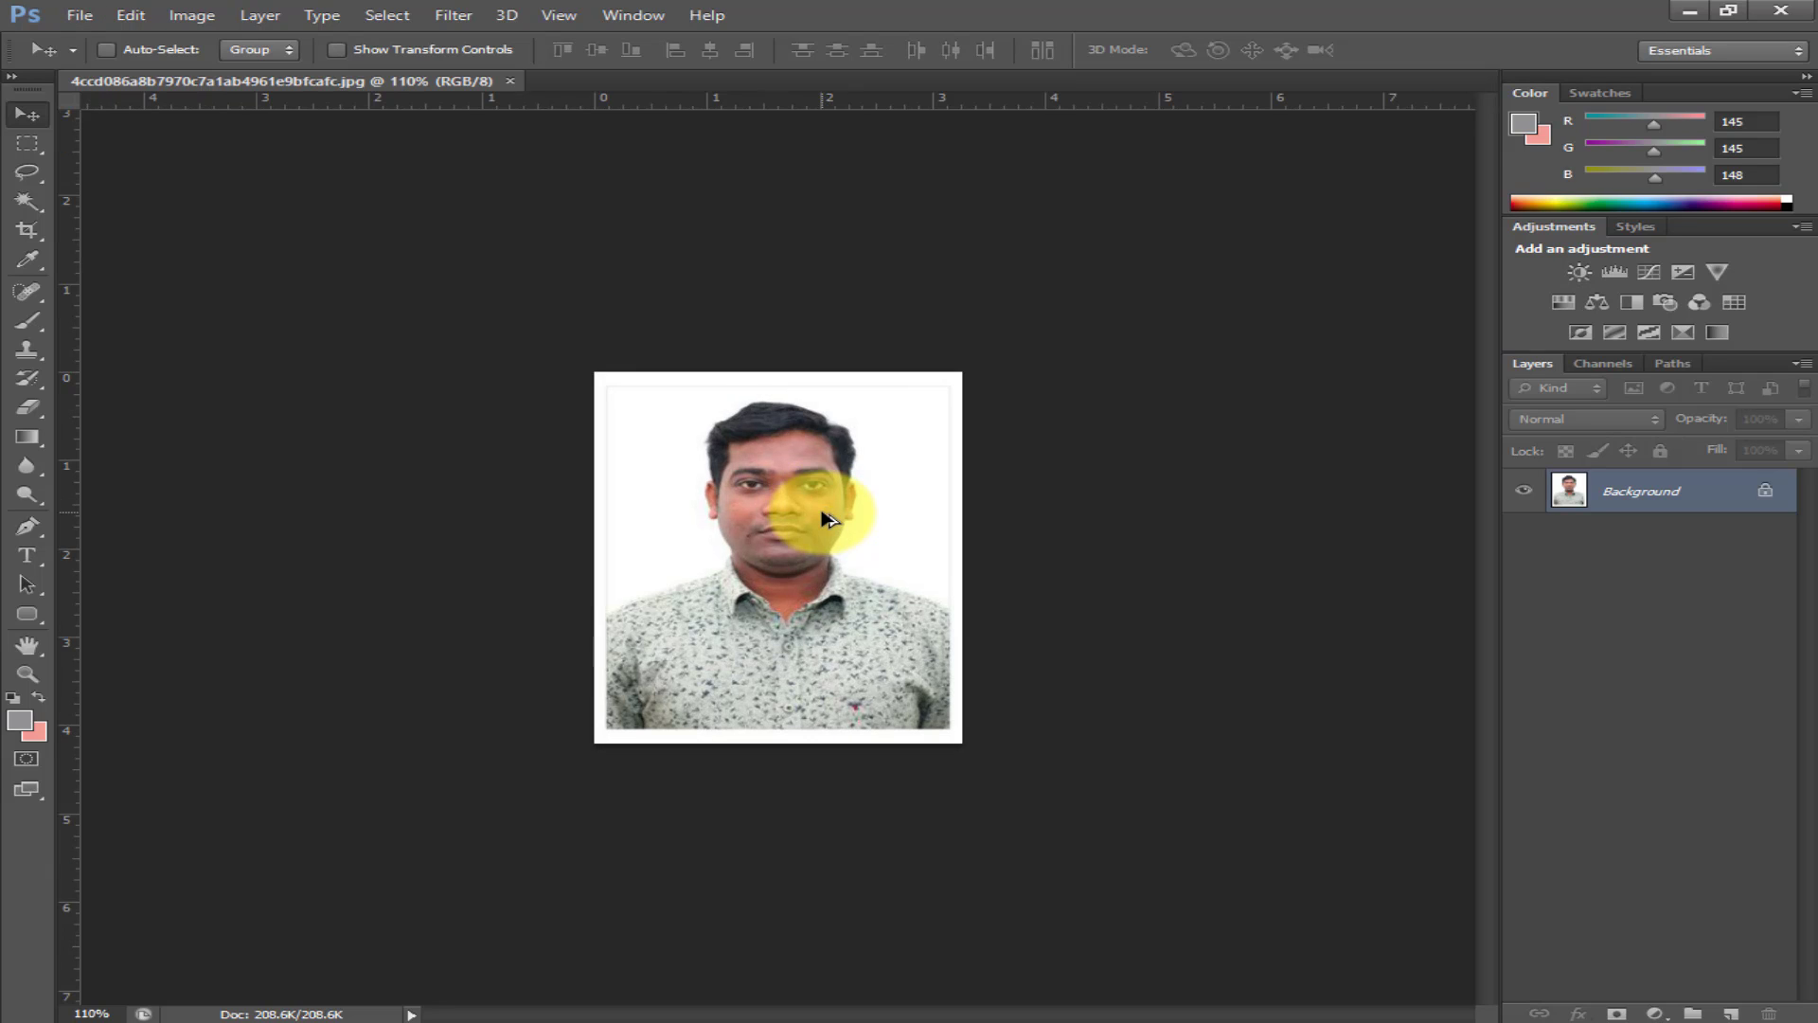
pyautogui.scroll(1, 824, 519)
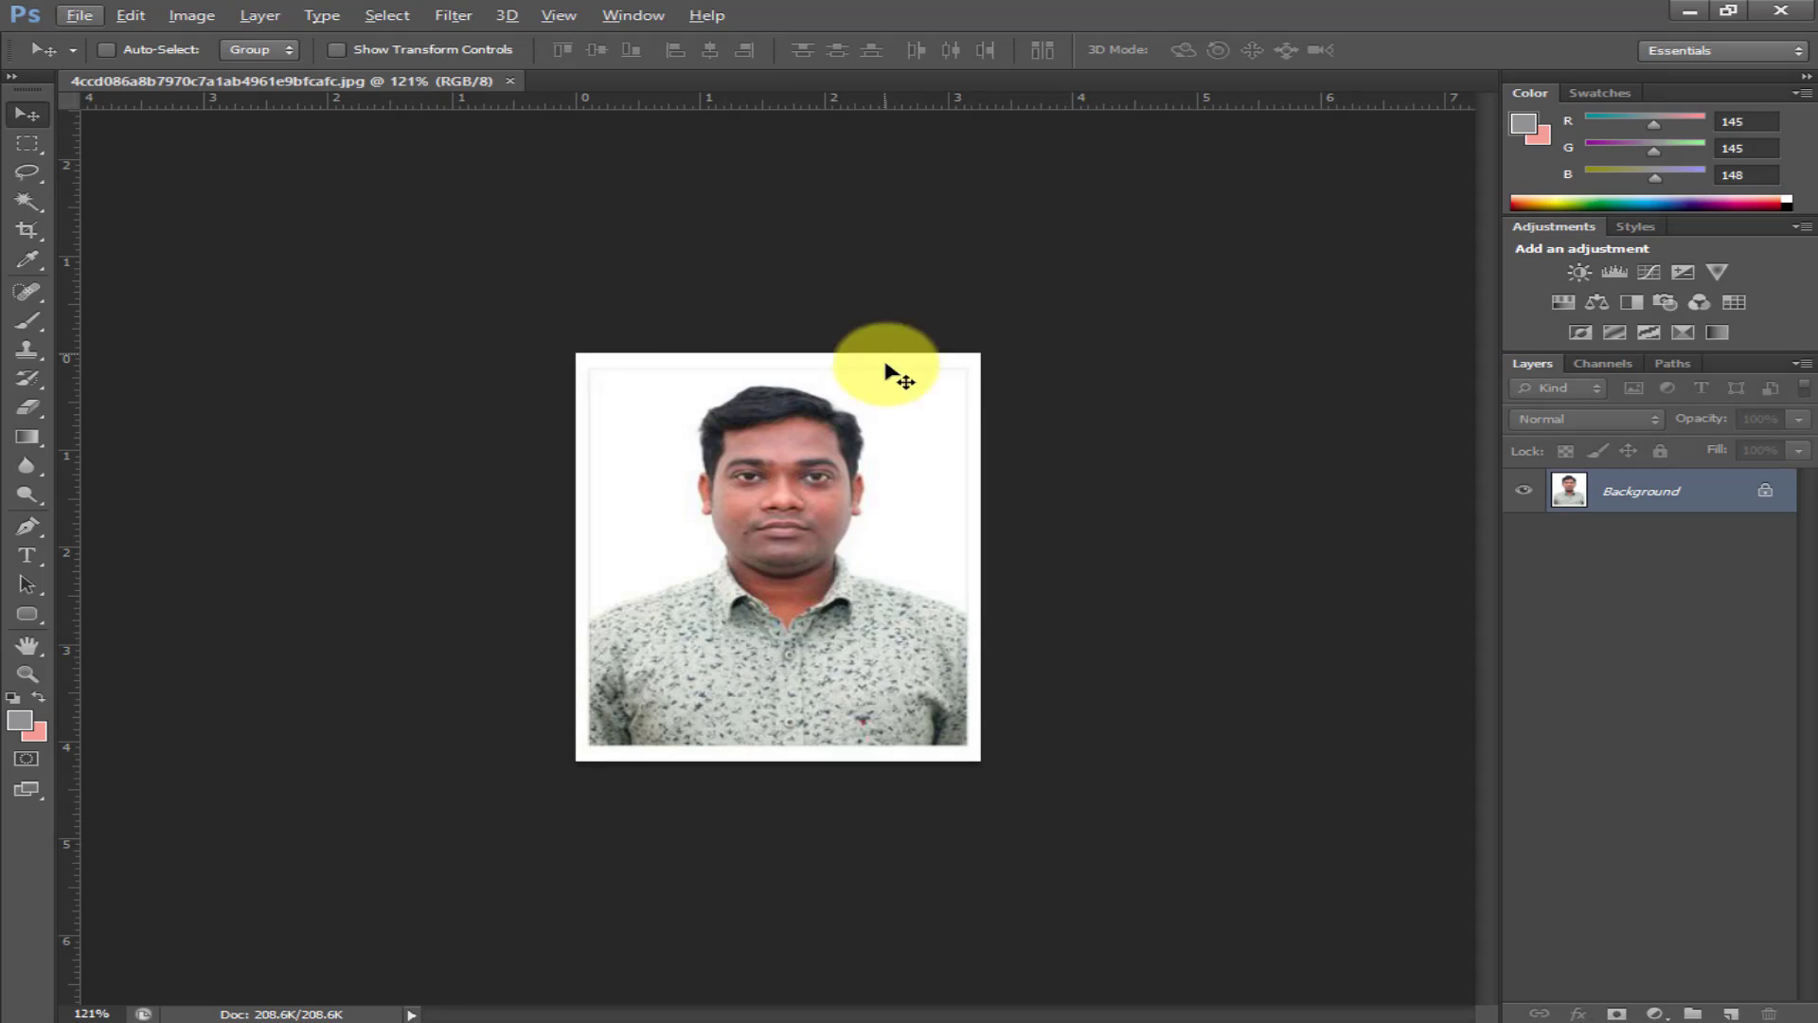
pyautogui.click(38, 154)
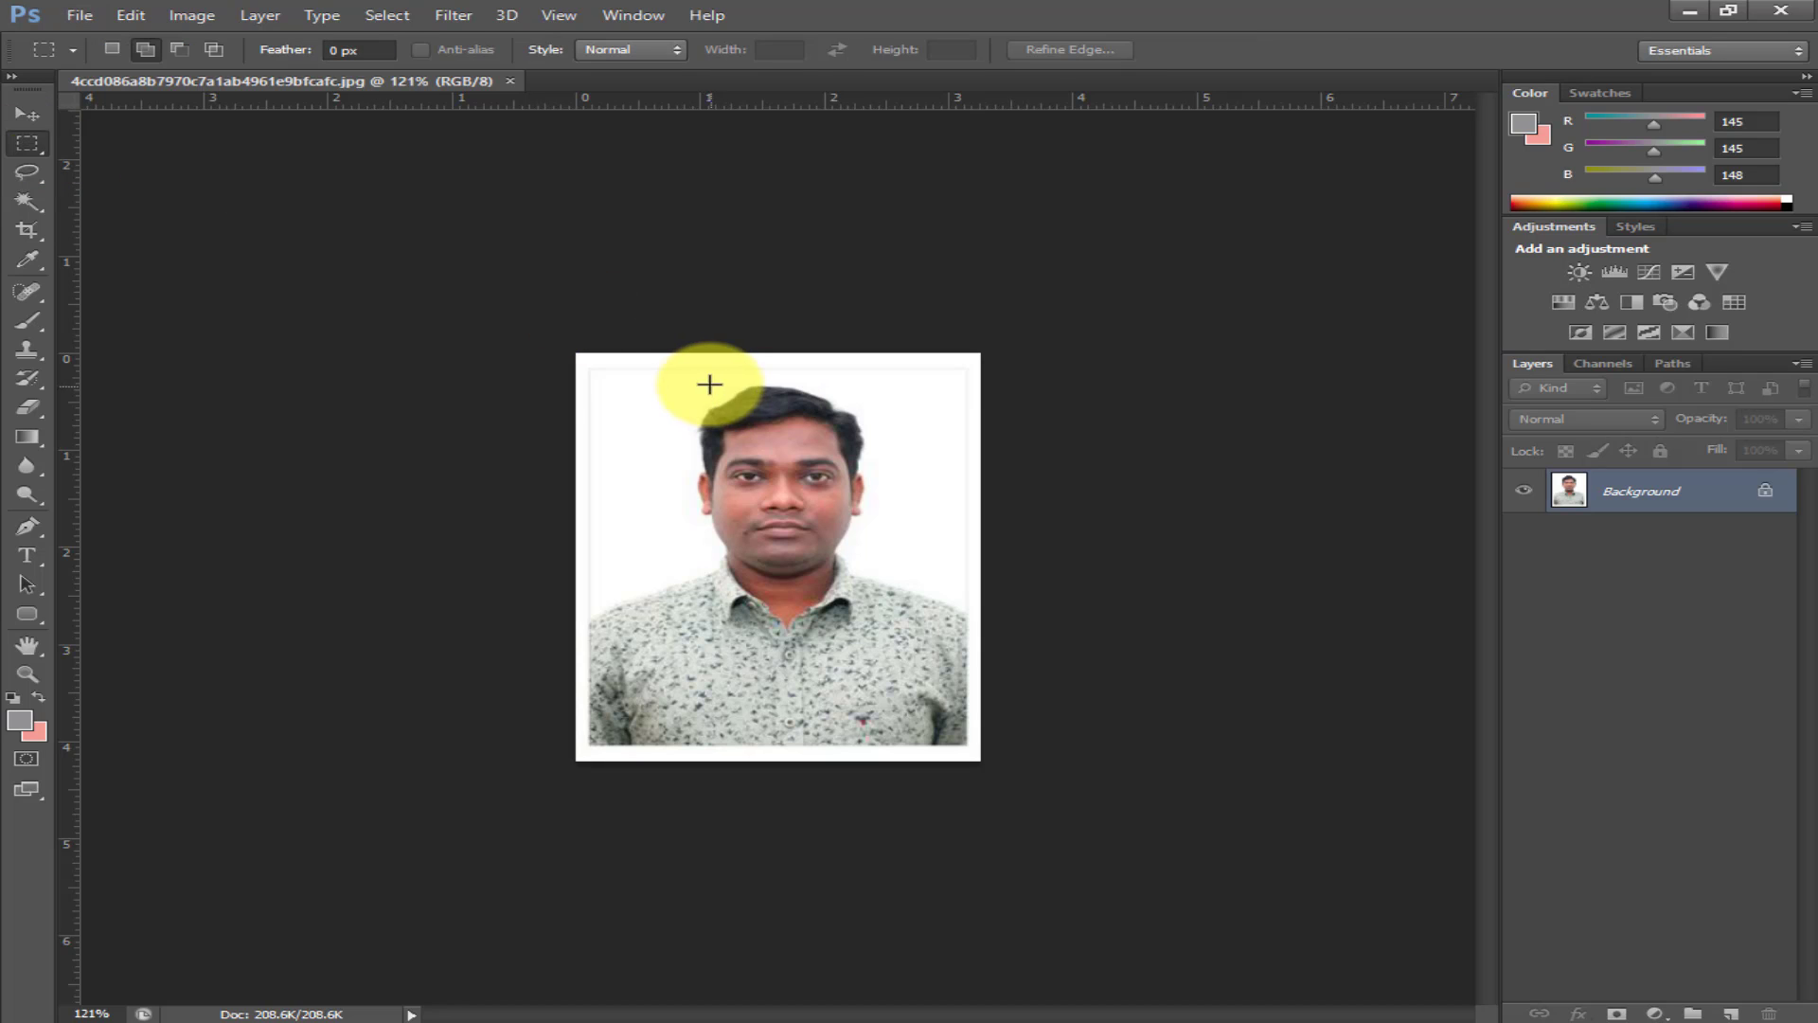
pyautogui.moveTo(595, 364); pyautogui.dragTo(948, 737)
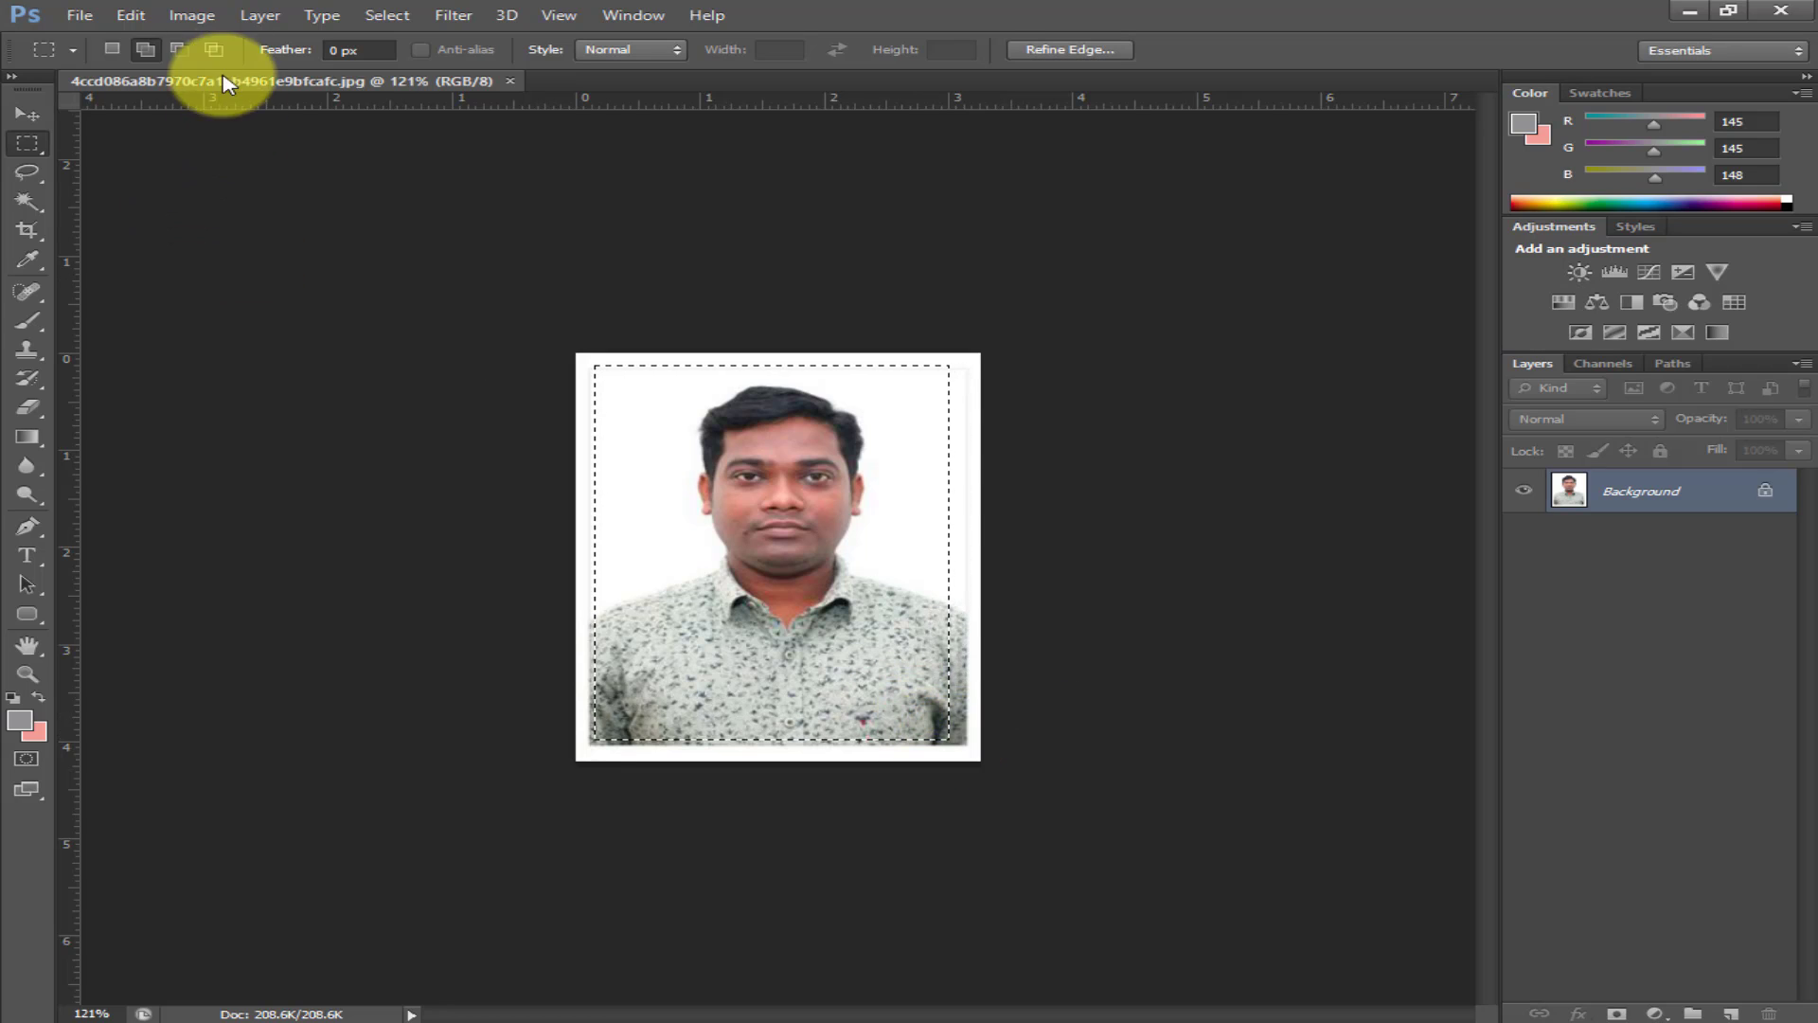
pyautogui.click(190, 15)
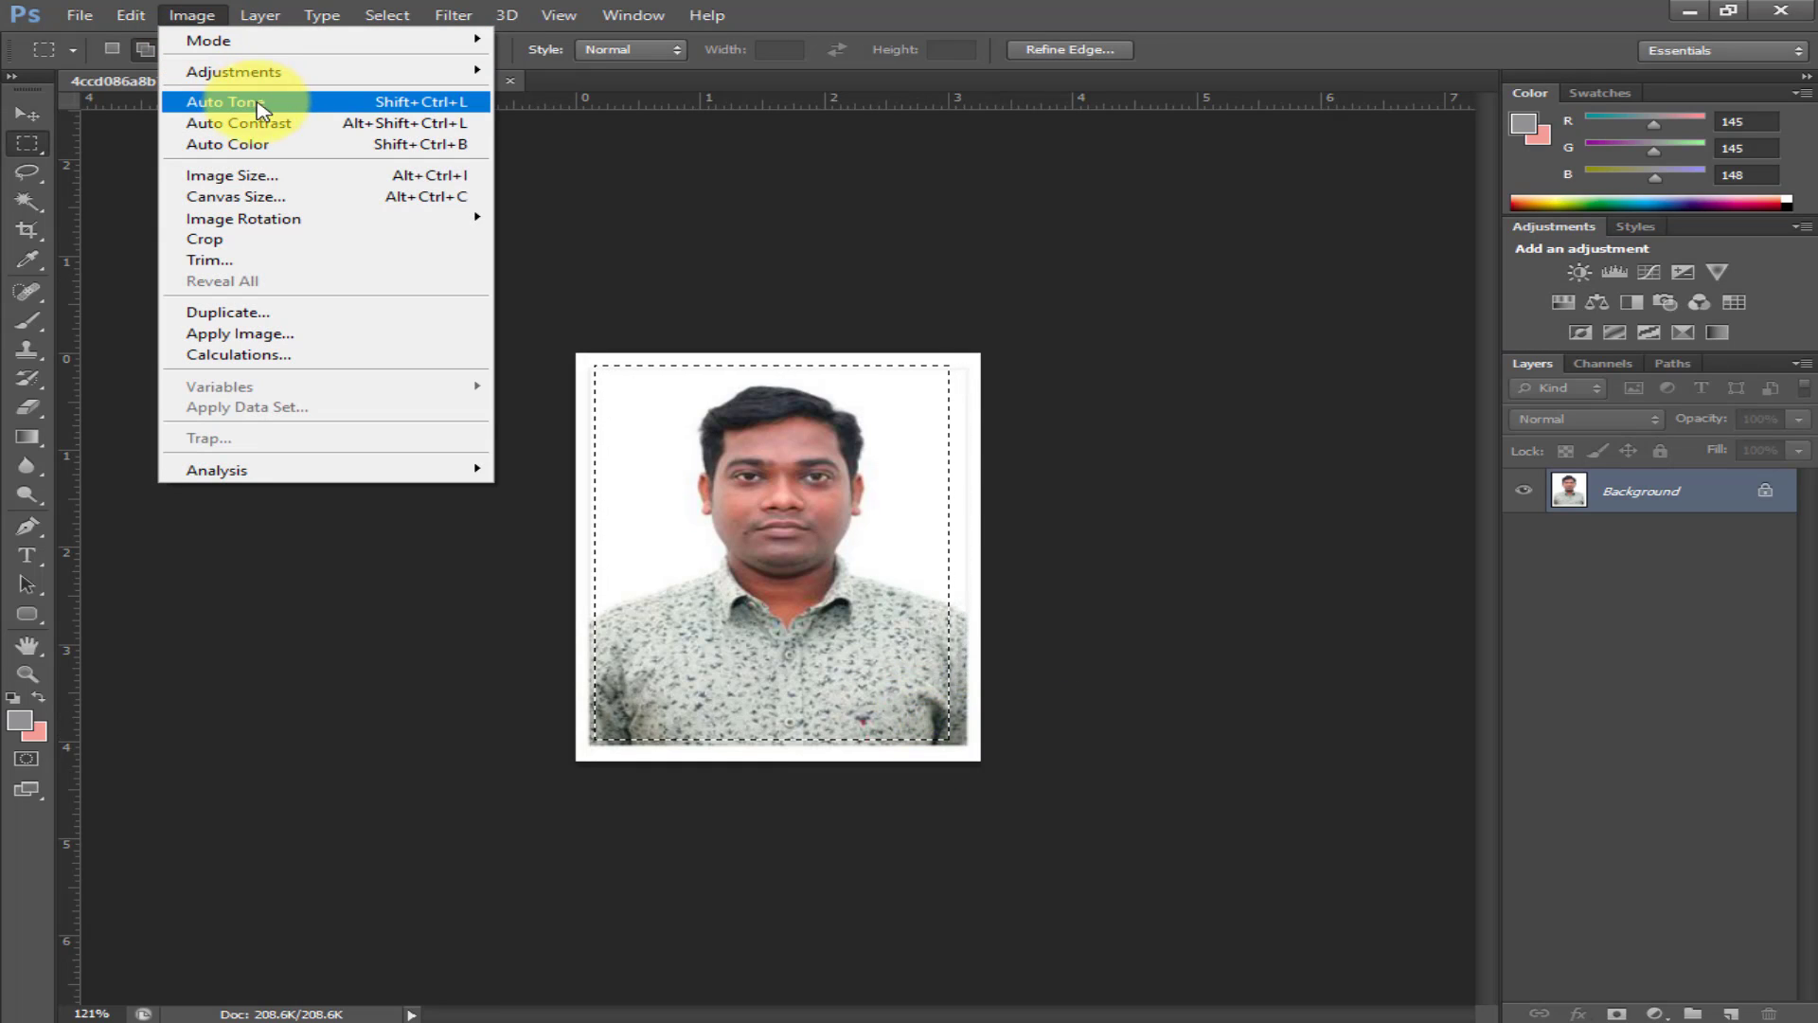
pyautogui.click(265, 240)
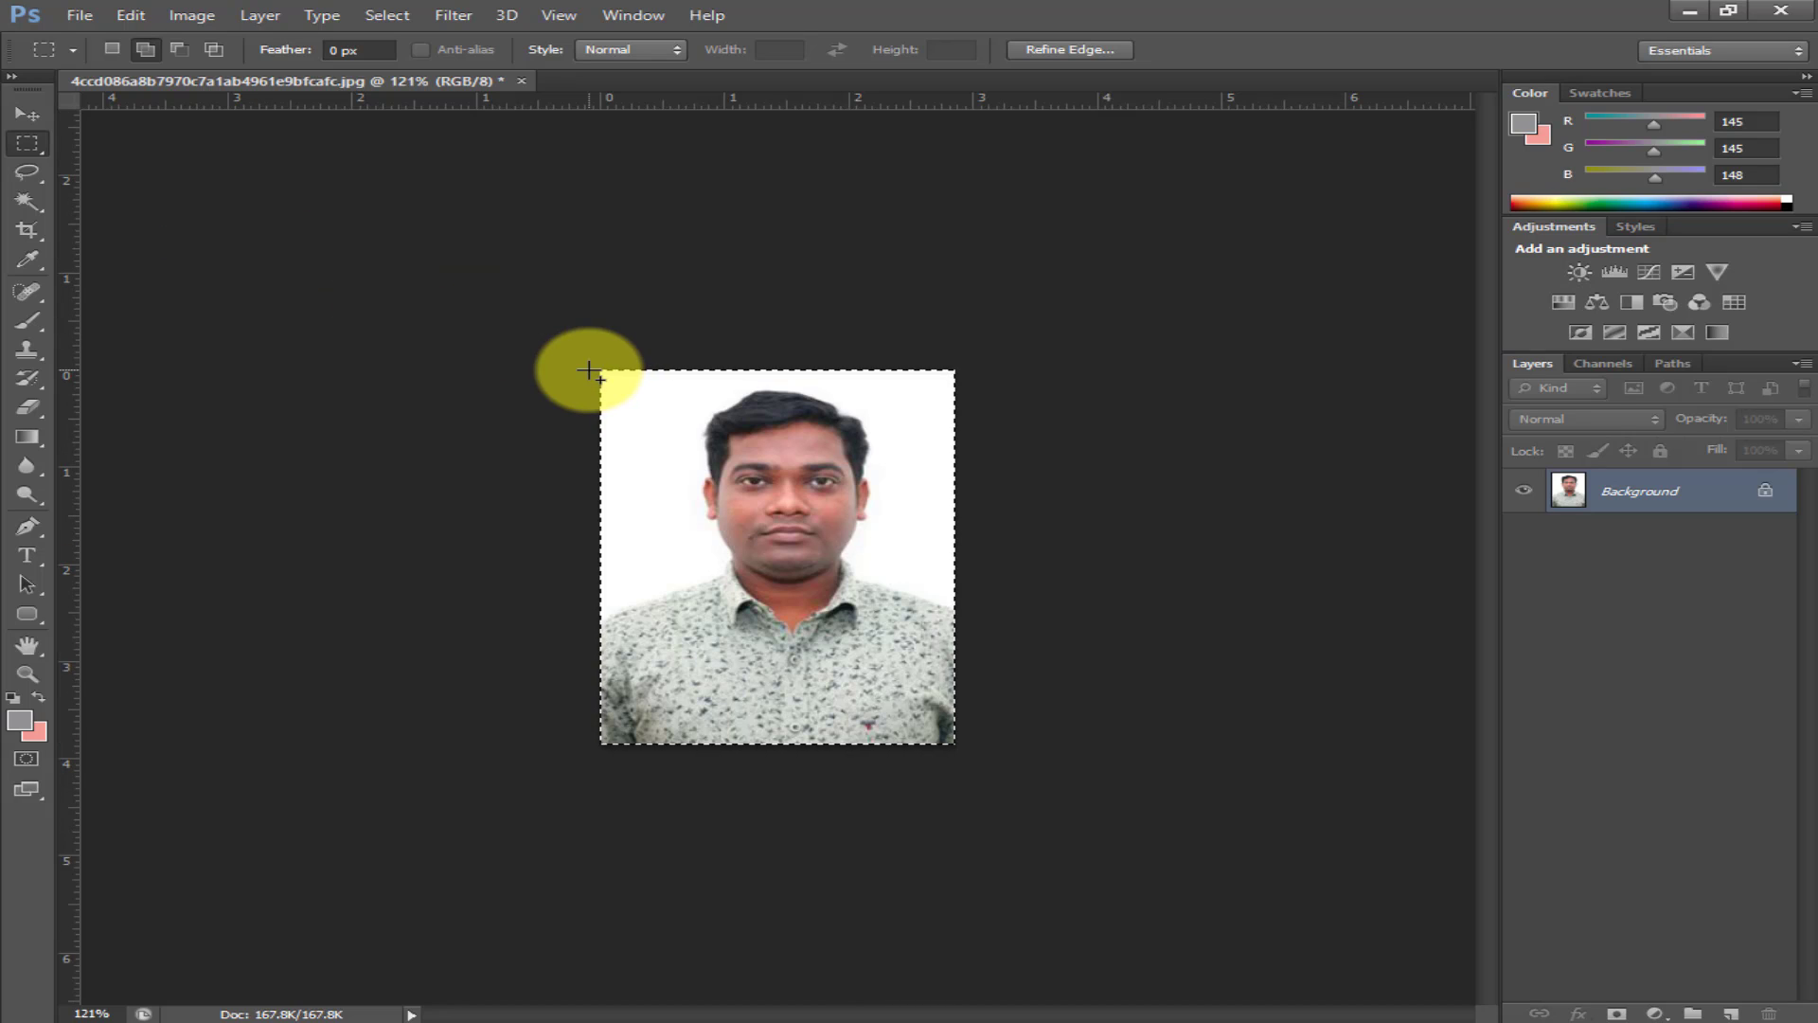
pyautogui.hotkey('ctrl', 'd')
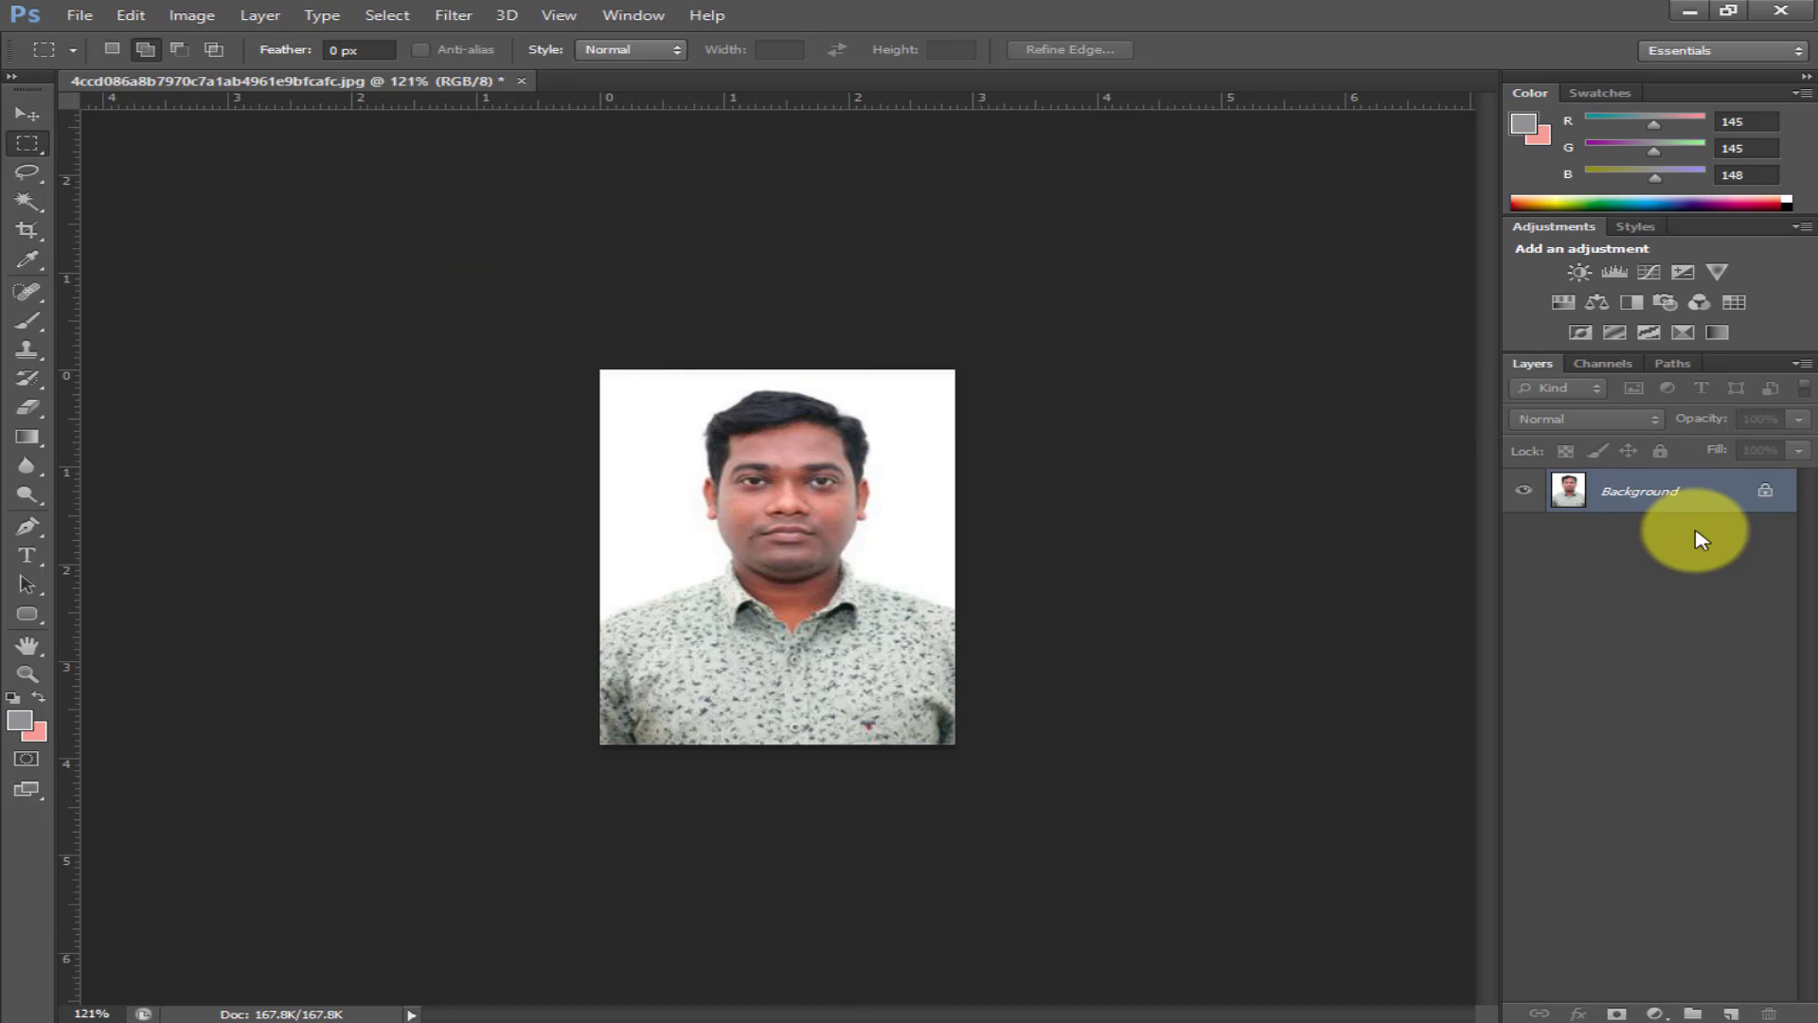
# - Convert the background into a regular layer, and select and delete the white backdrop around the man with the Quick Selection tool
pyautogui.doubleClick(1674, 509)
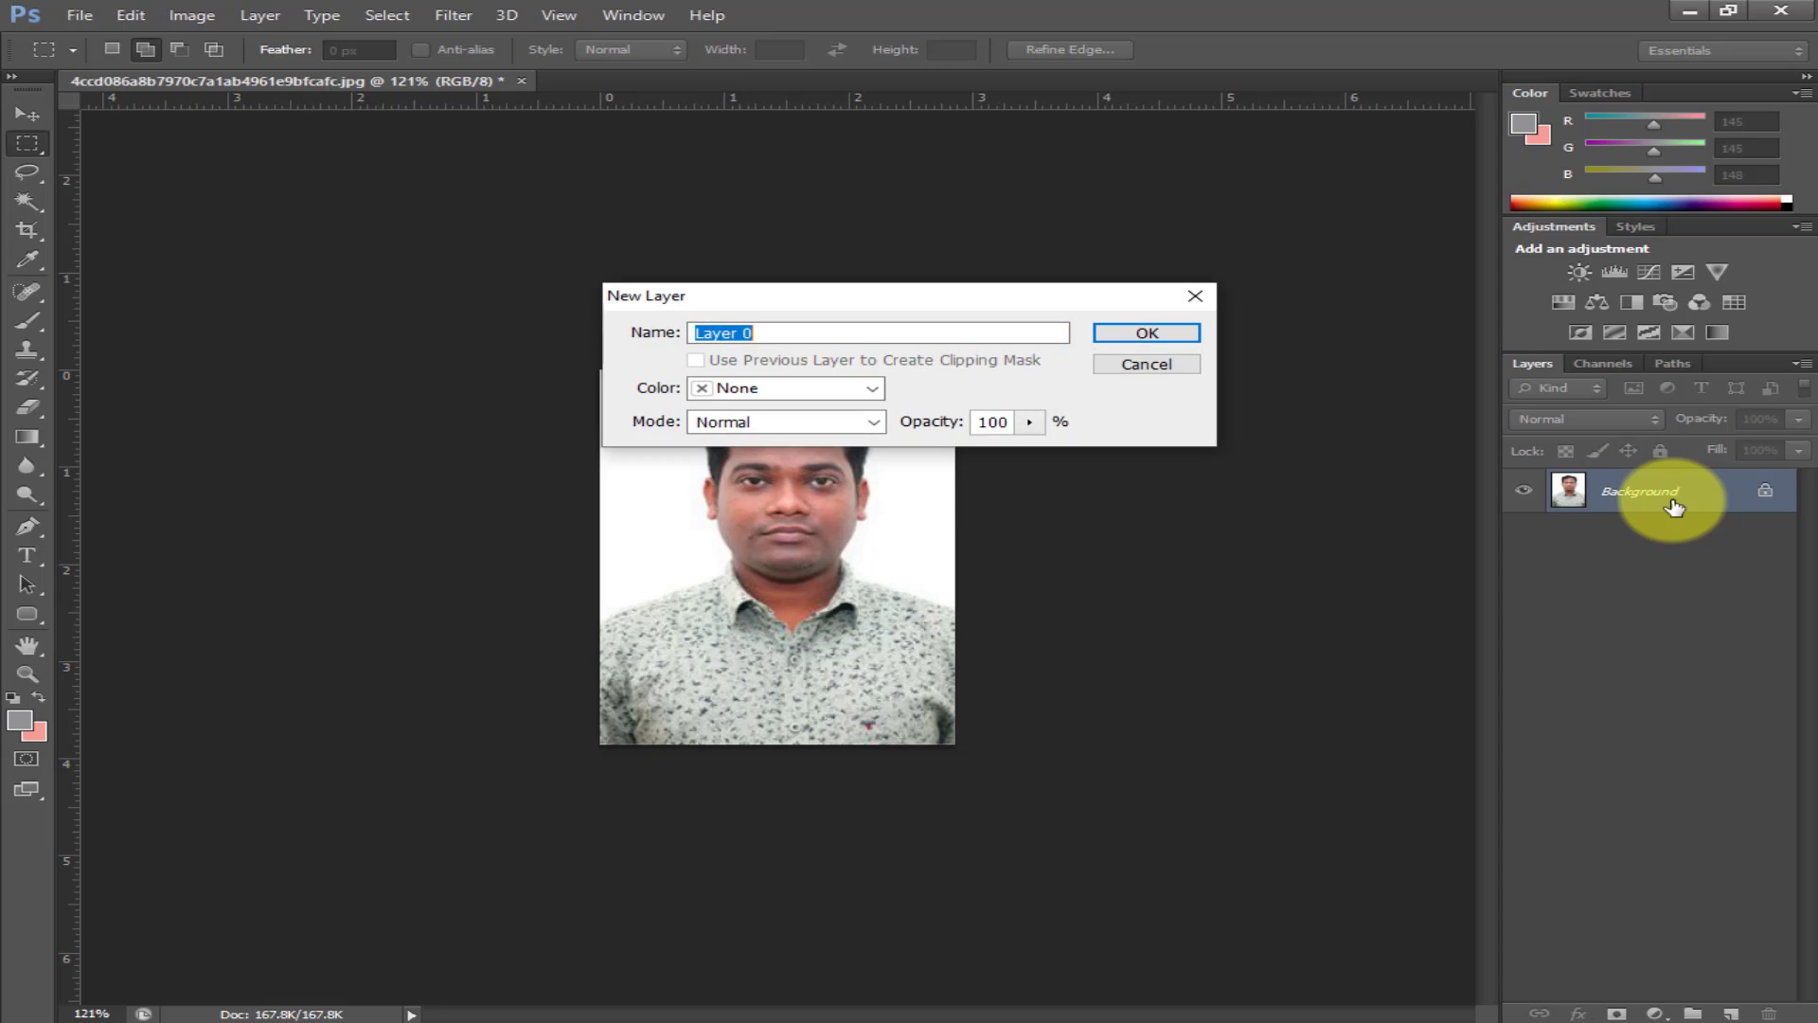
pyautogui.press('Return')
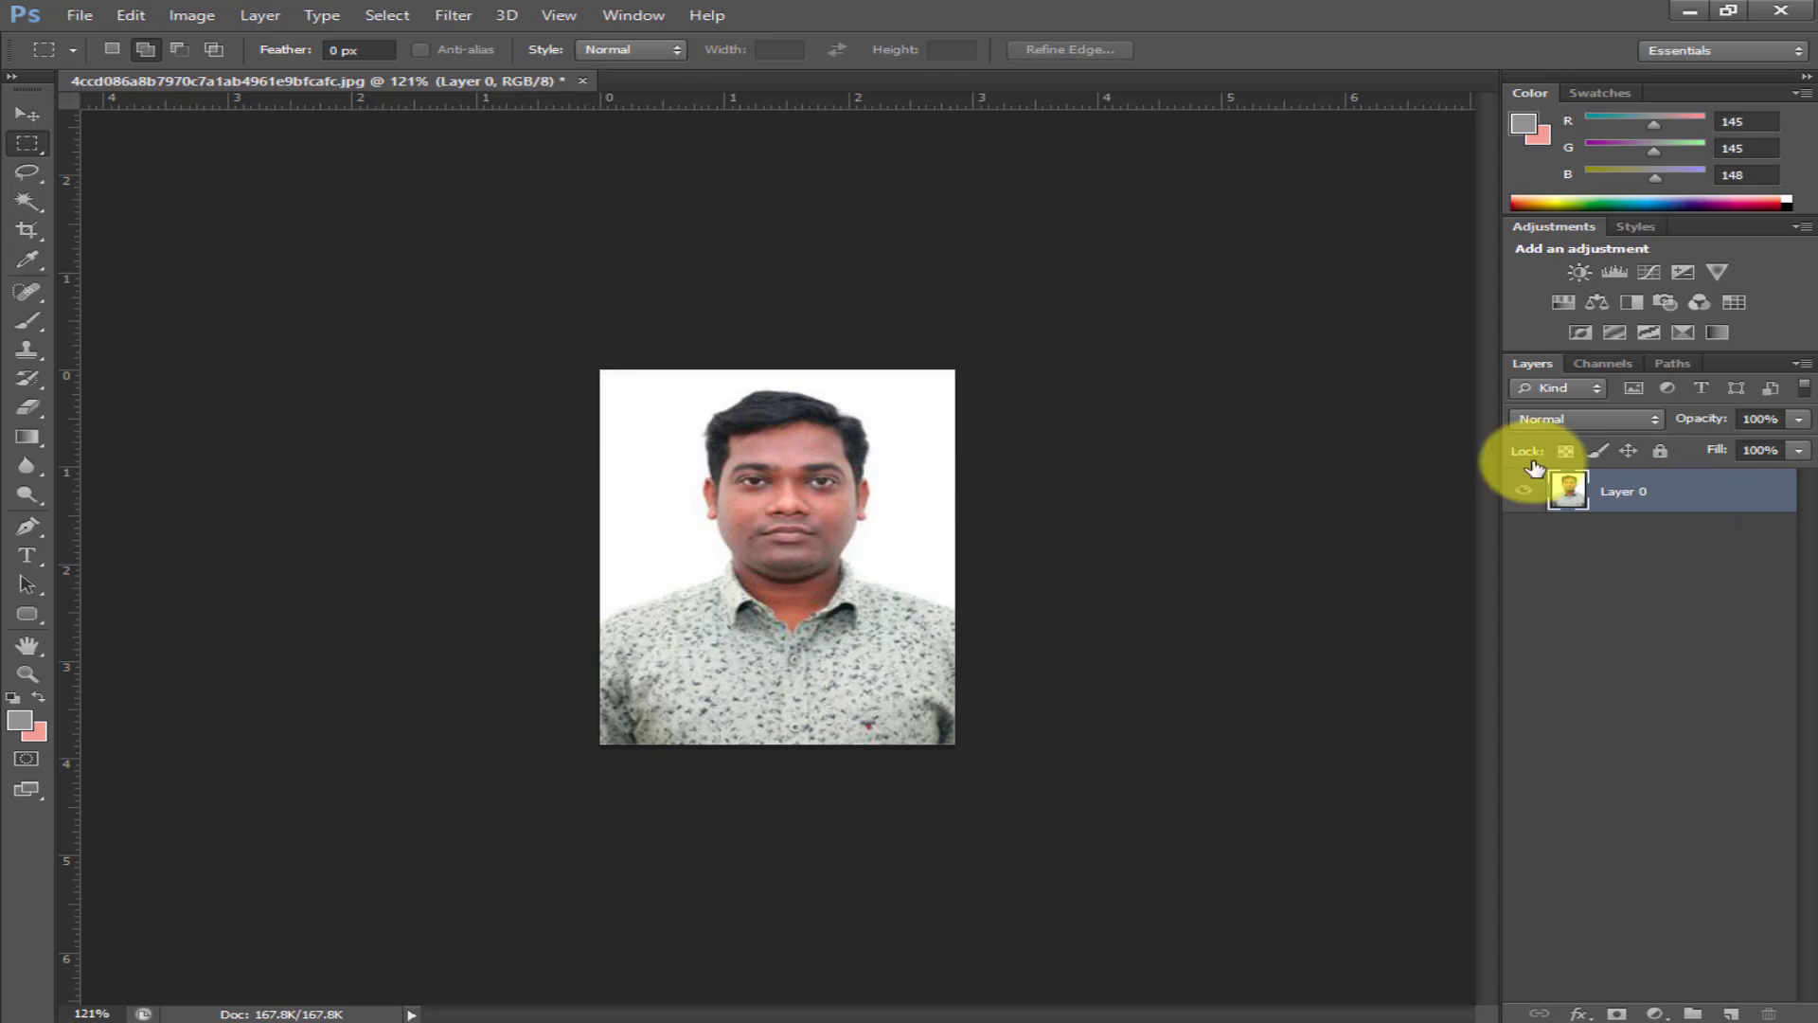
pyautogui.rightClick(35, 202)
pyautogui.click(130, 190)
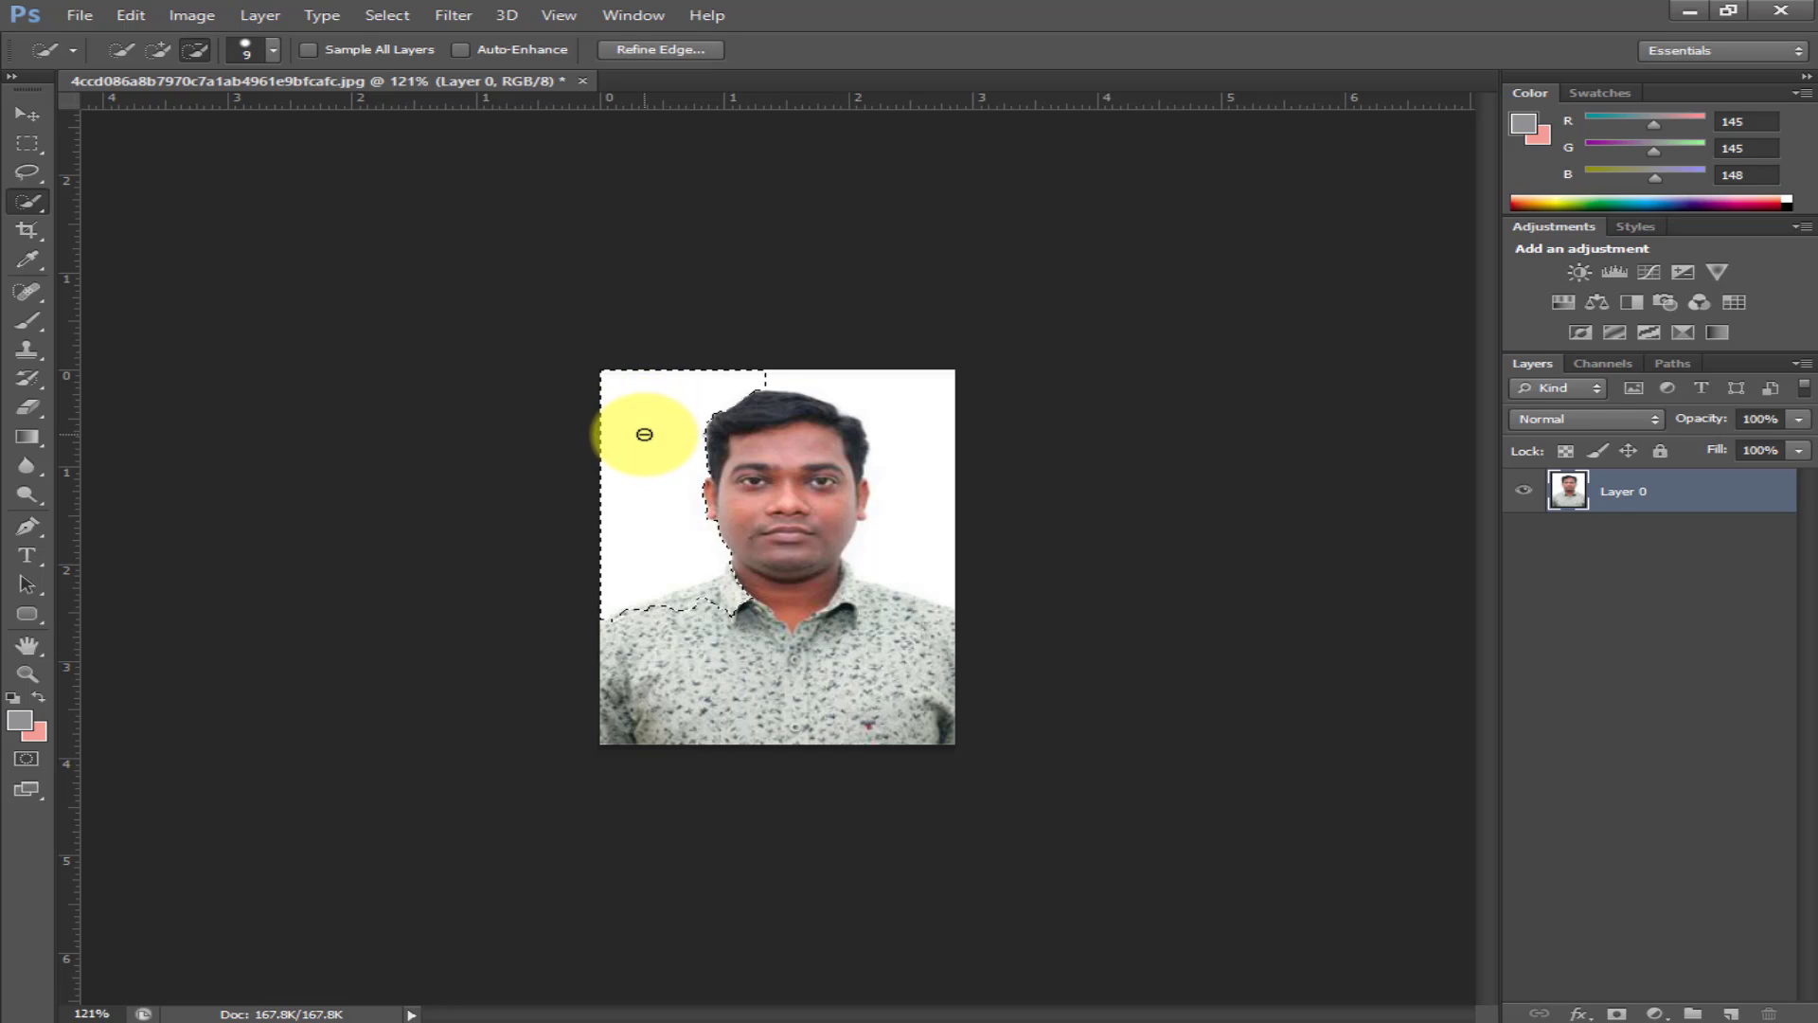
pyautogui.rightClick(29, 201)
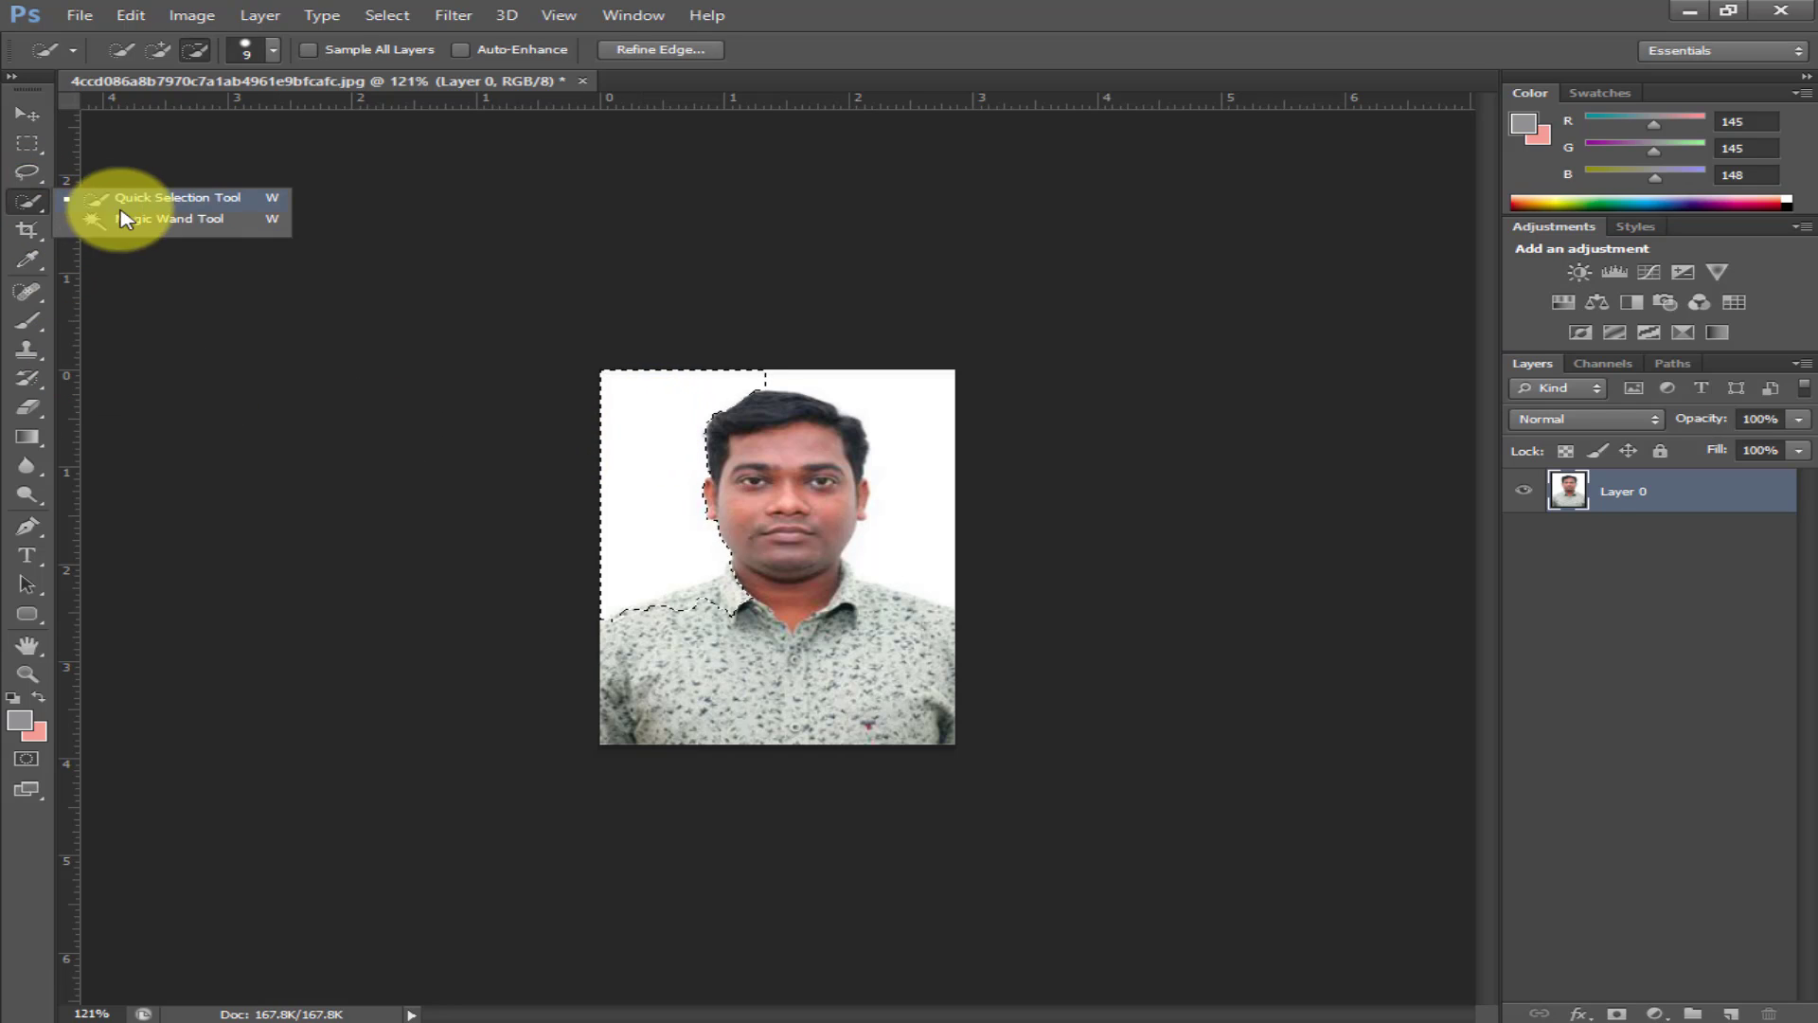
pyautogui.click(173, 206)
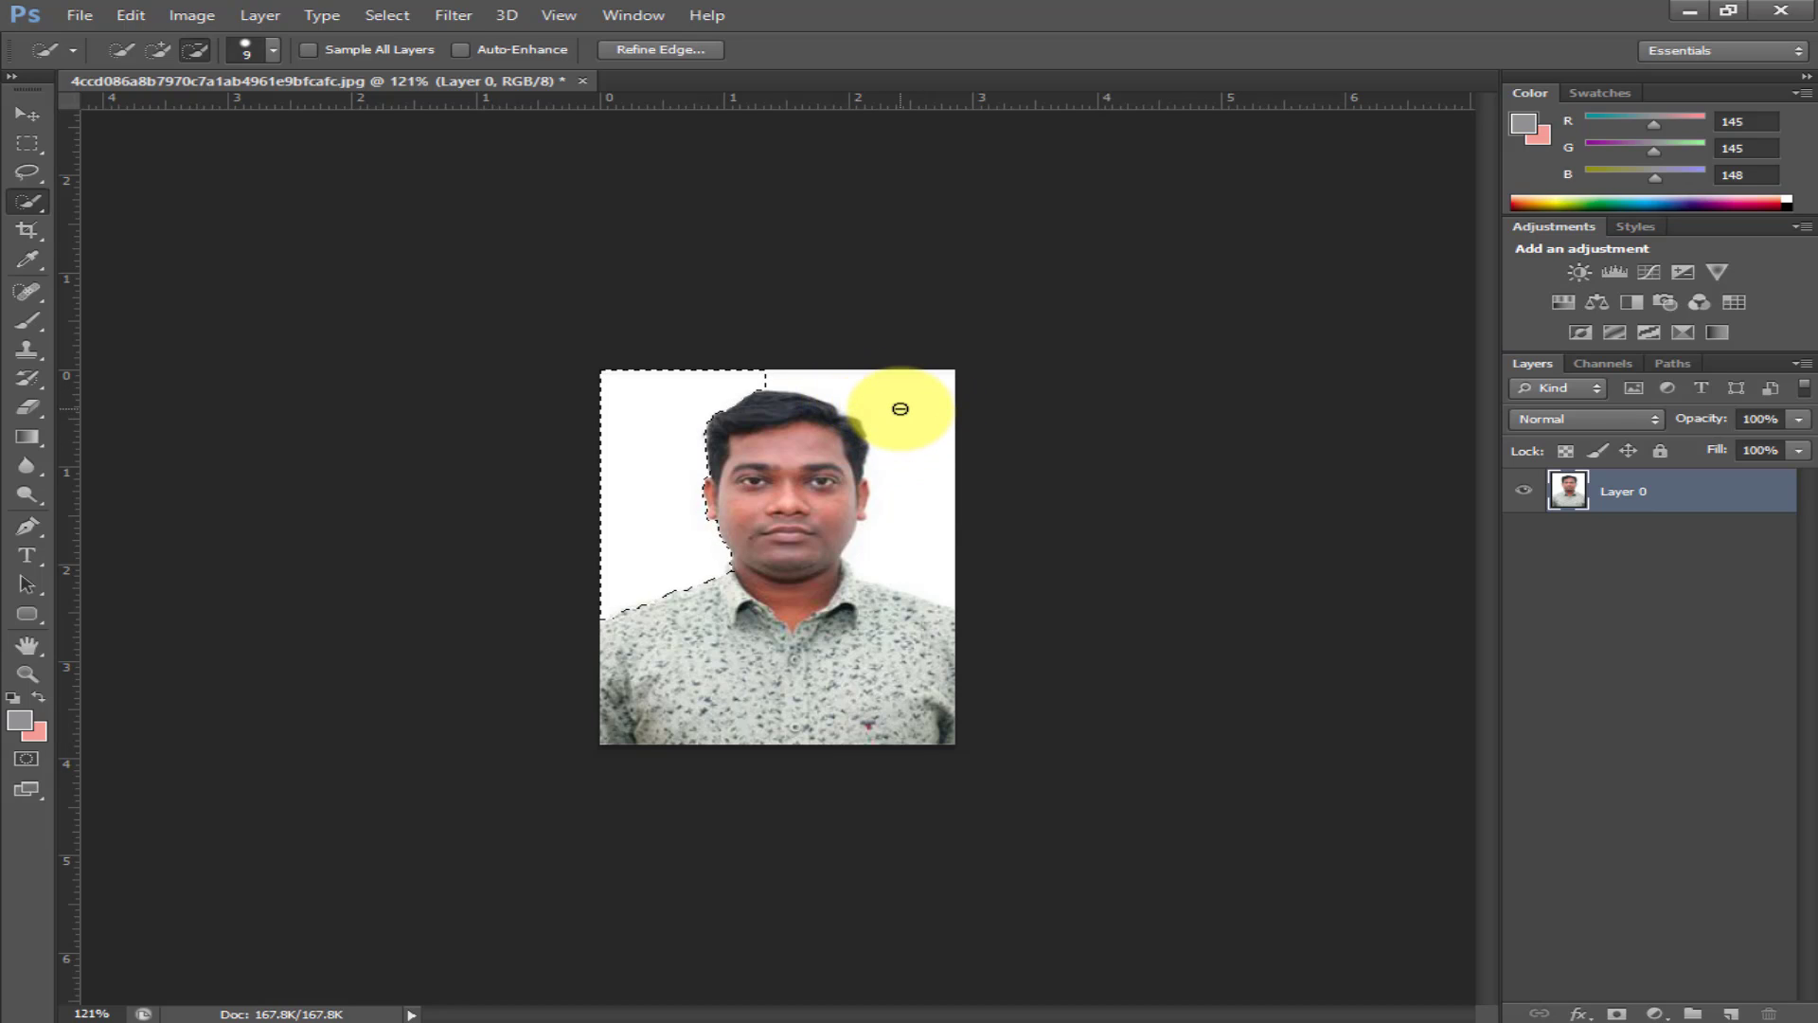
pyautogui.moveTo(896, 400)
pyautogui.mouseDown()
pyautogui.moveTo(912, 458)
pyautogui.moveTo(904, 422)
pyautogui.mouseUp()
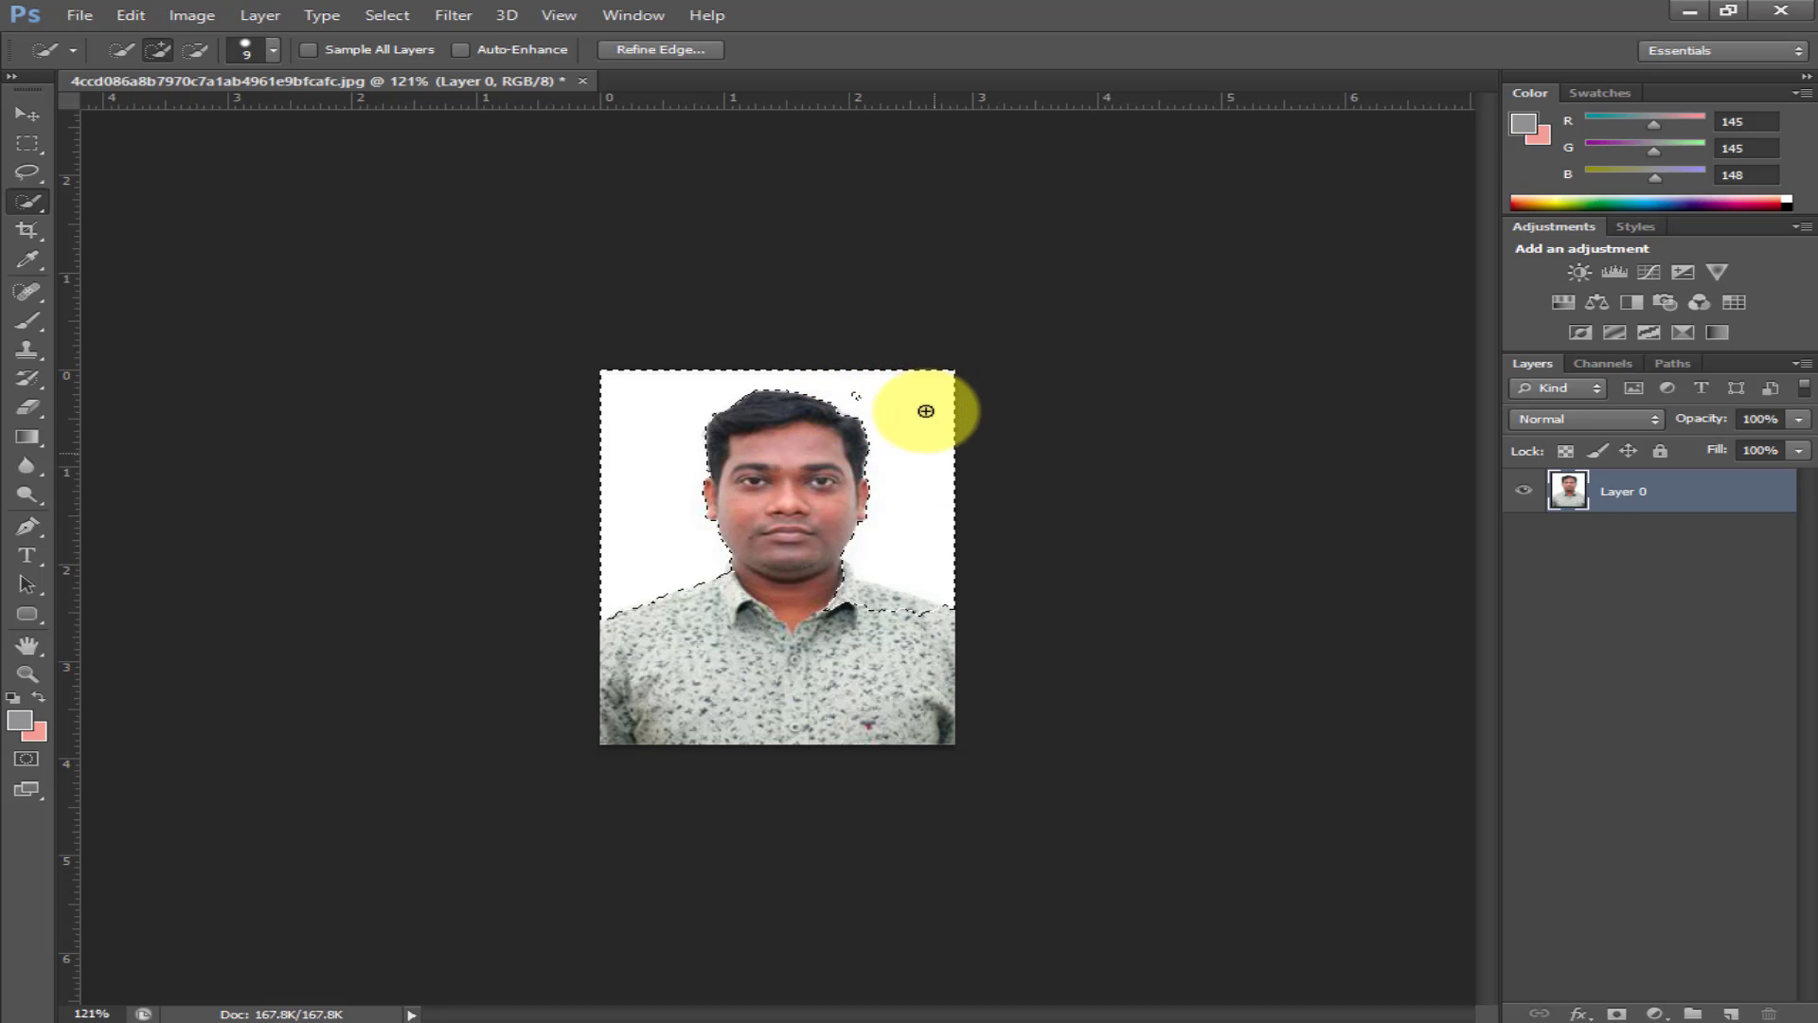
pyautogui.moveTo(834, 609); pyautogui.dragTo(836, 592)
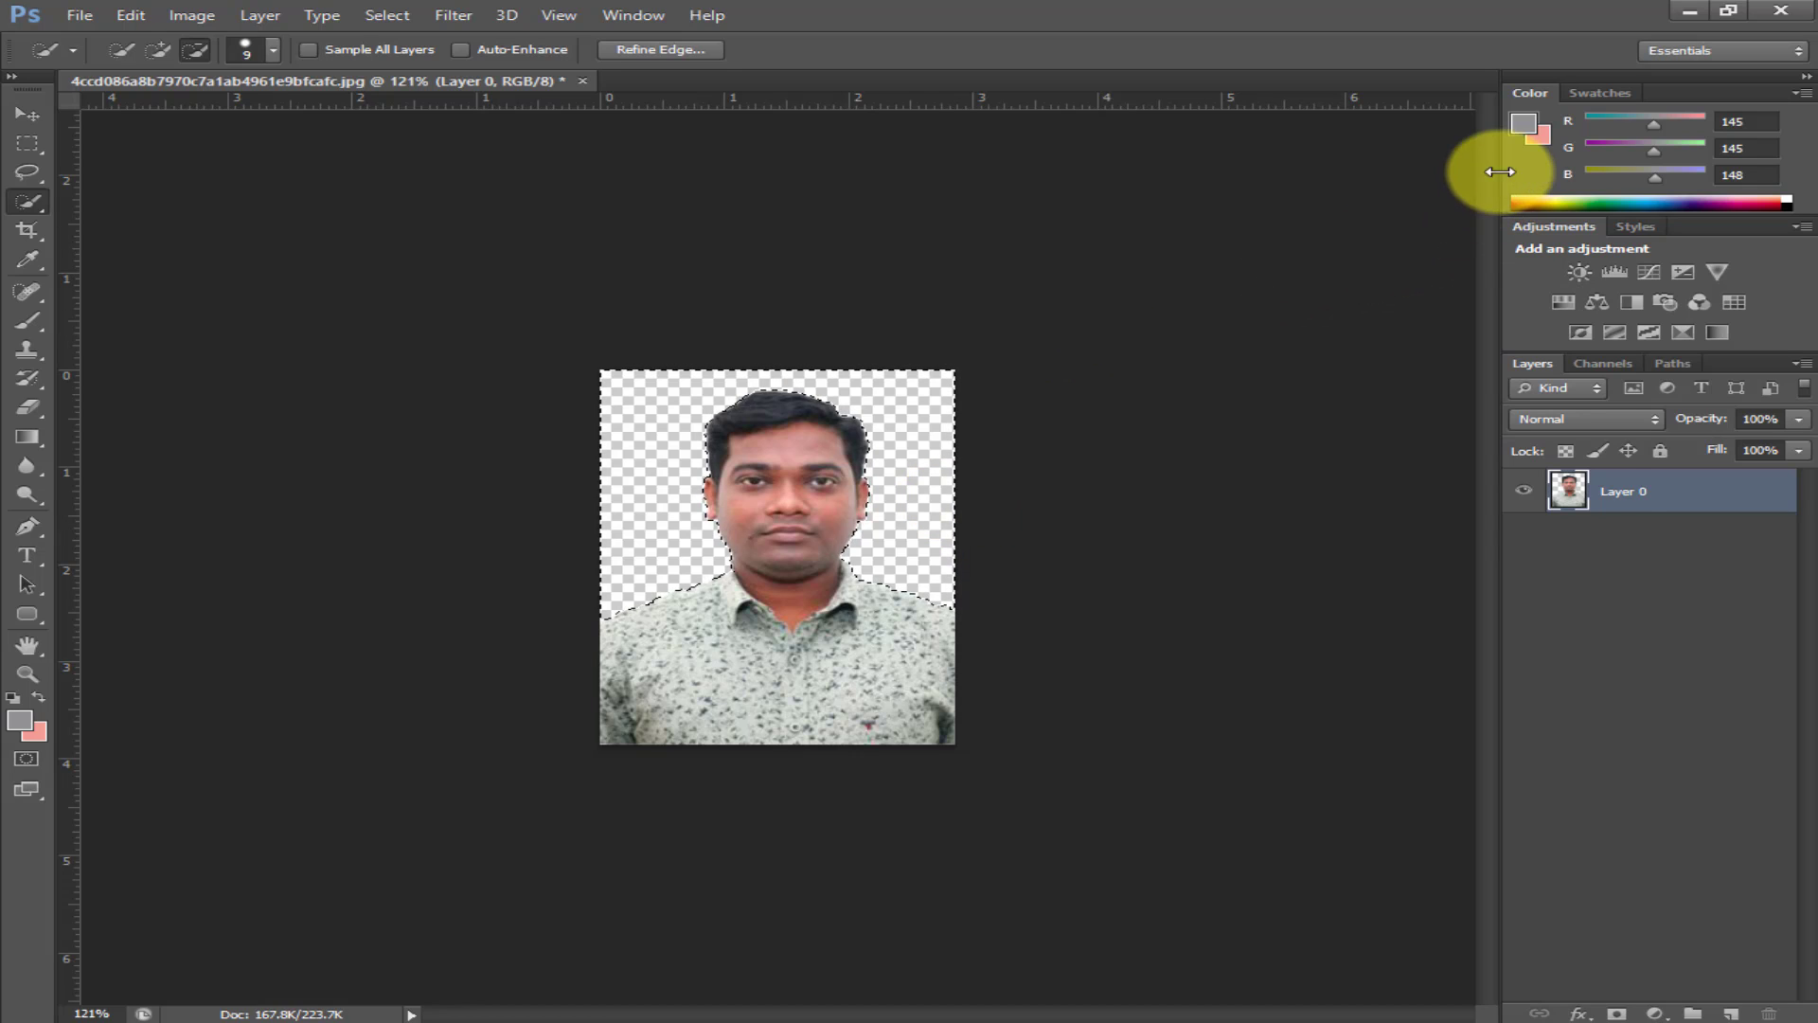
# - Set the background colour to light cyan 9af2fc and fill the cleared backdrop with it
pyautogui.doubleClick(1536, 134)
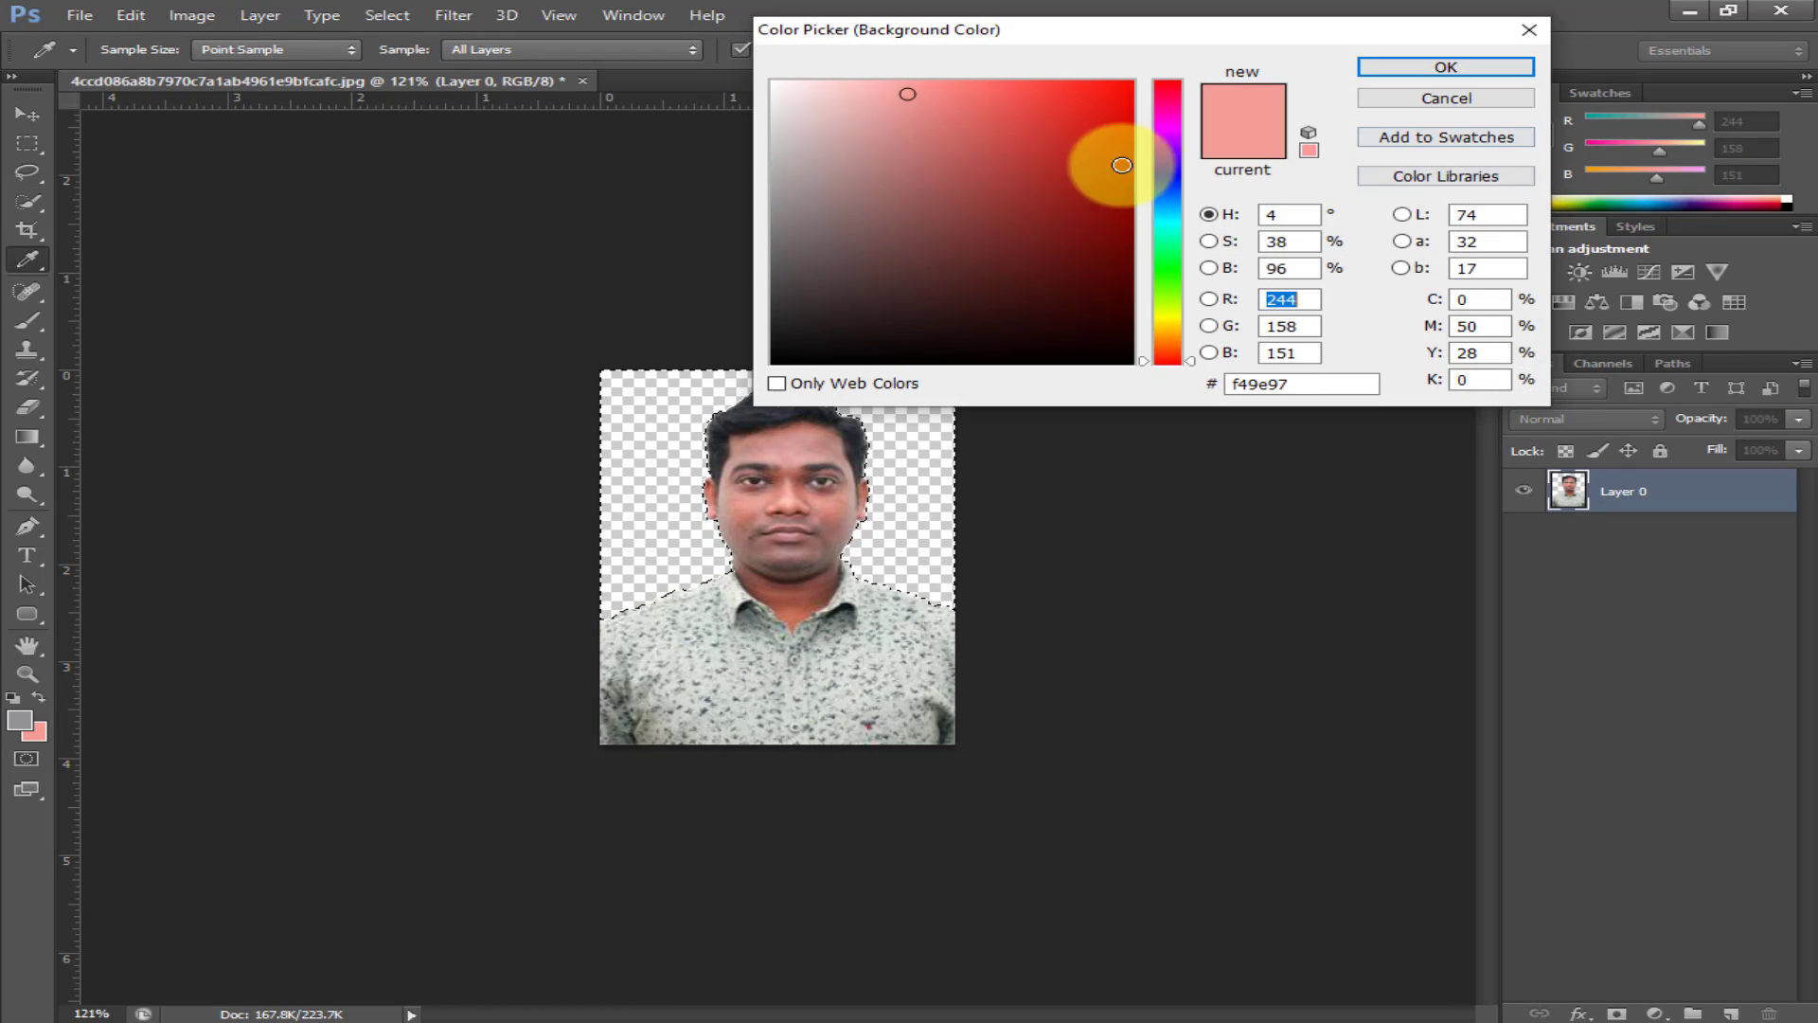
pyautogui.click(1165, 217)
pyautogui.click(912, 84)
pyautogui.click(1446, 68)
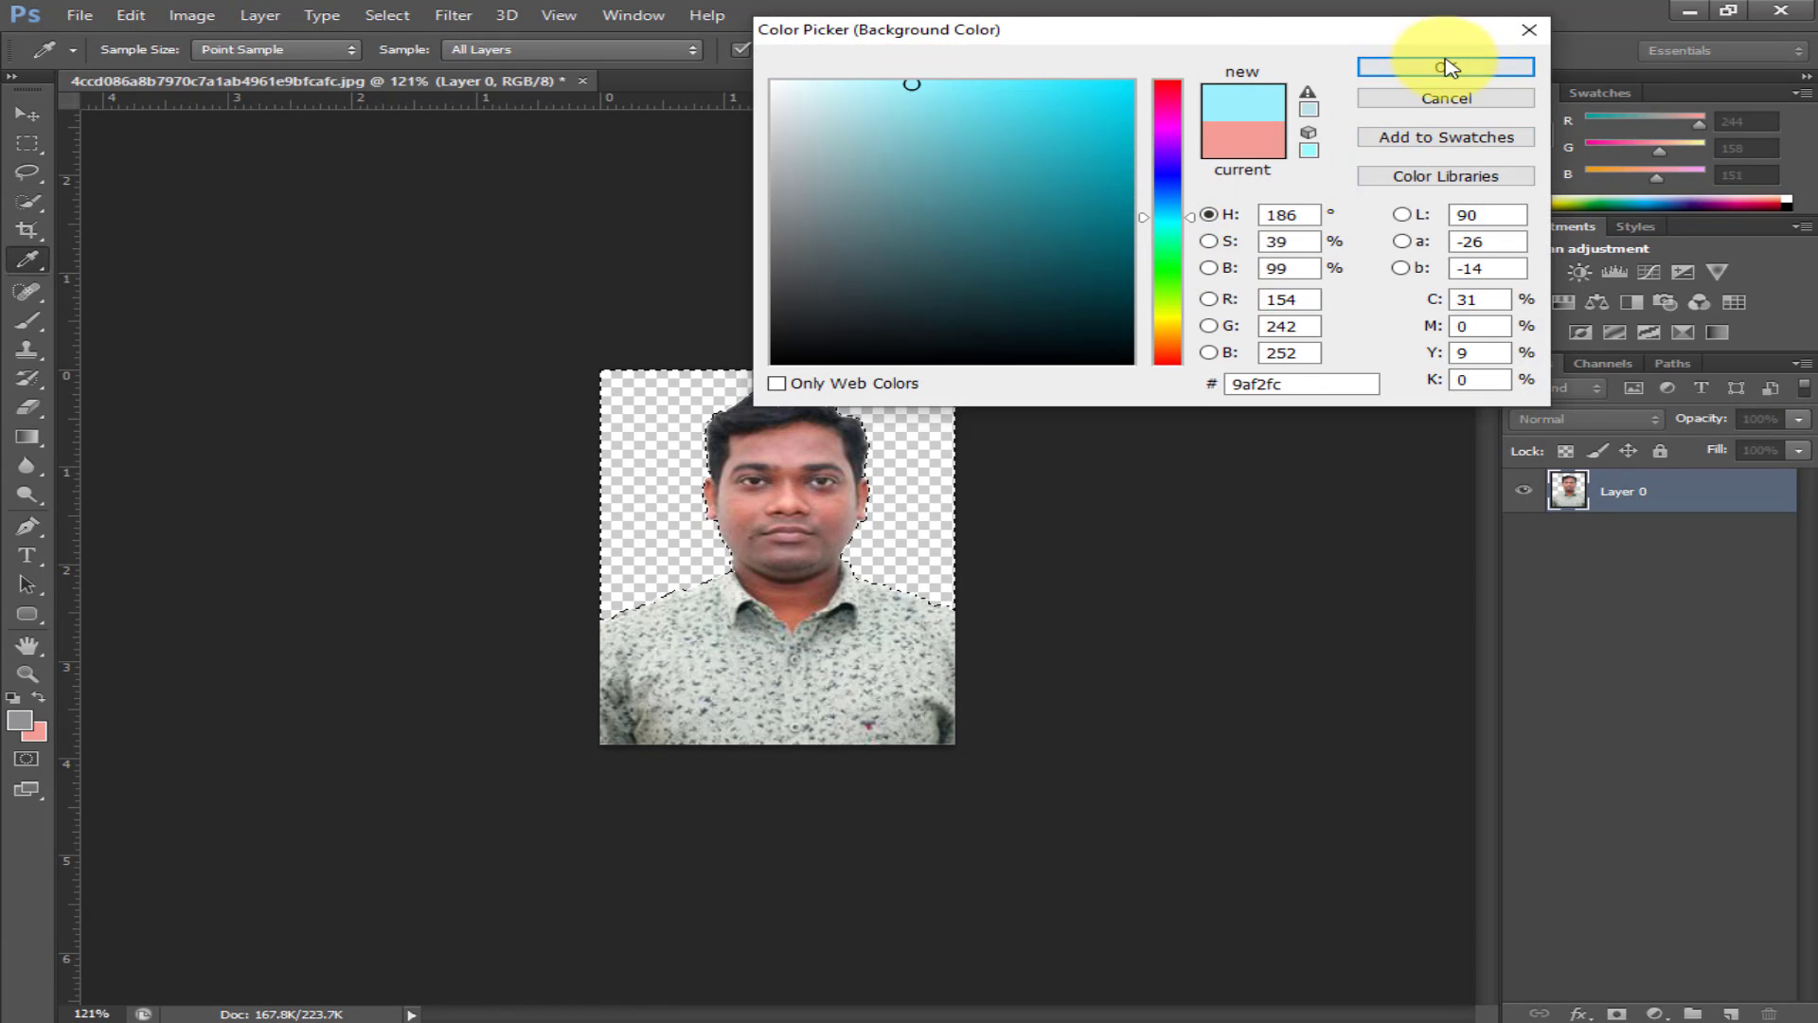
pyautogui.hotkey('ctrl', 'BackSpace')
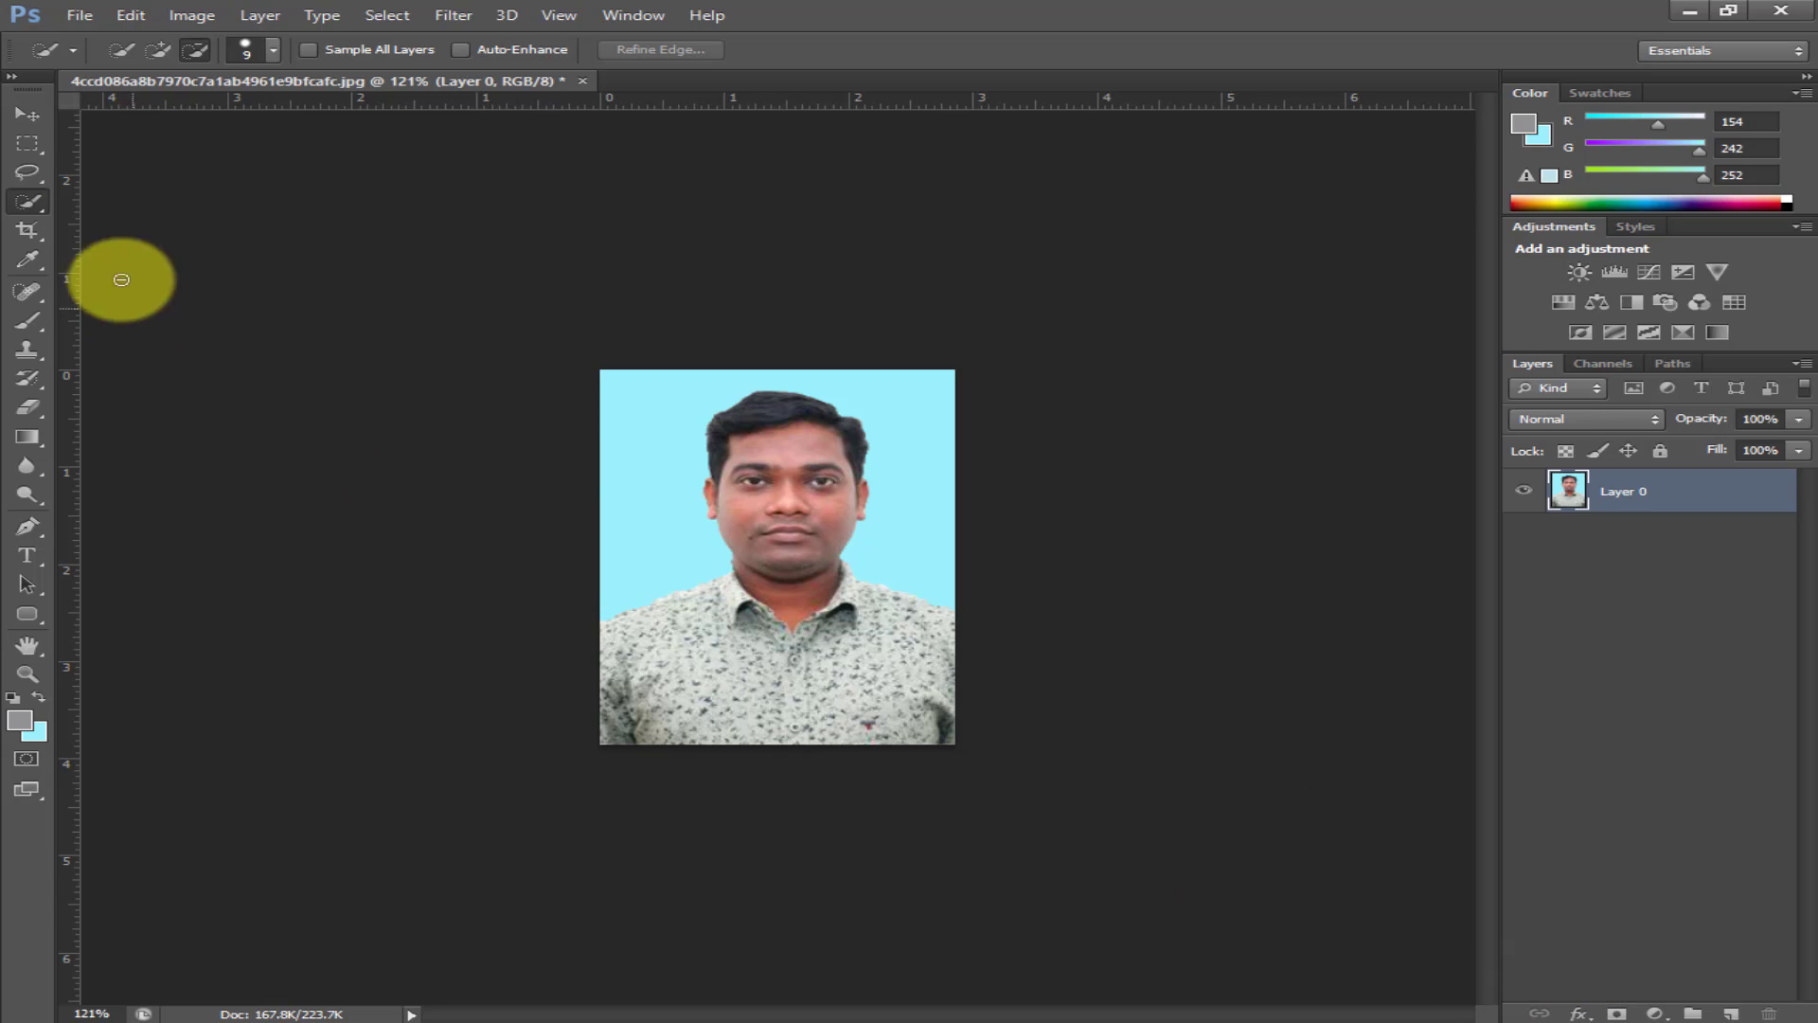
# - Place the kisspng-suit-formal-wear image from the PDF FILE folder on drive F: into the photo
pyautogui.click(80, 15)
pyautogui.click(139, 377)
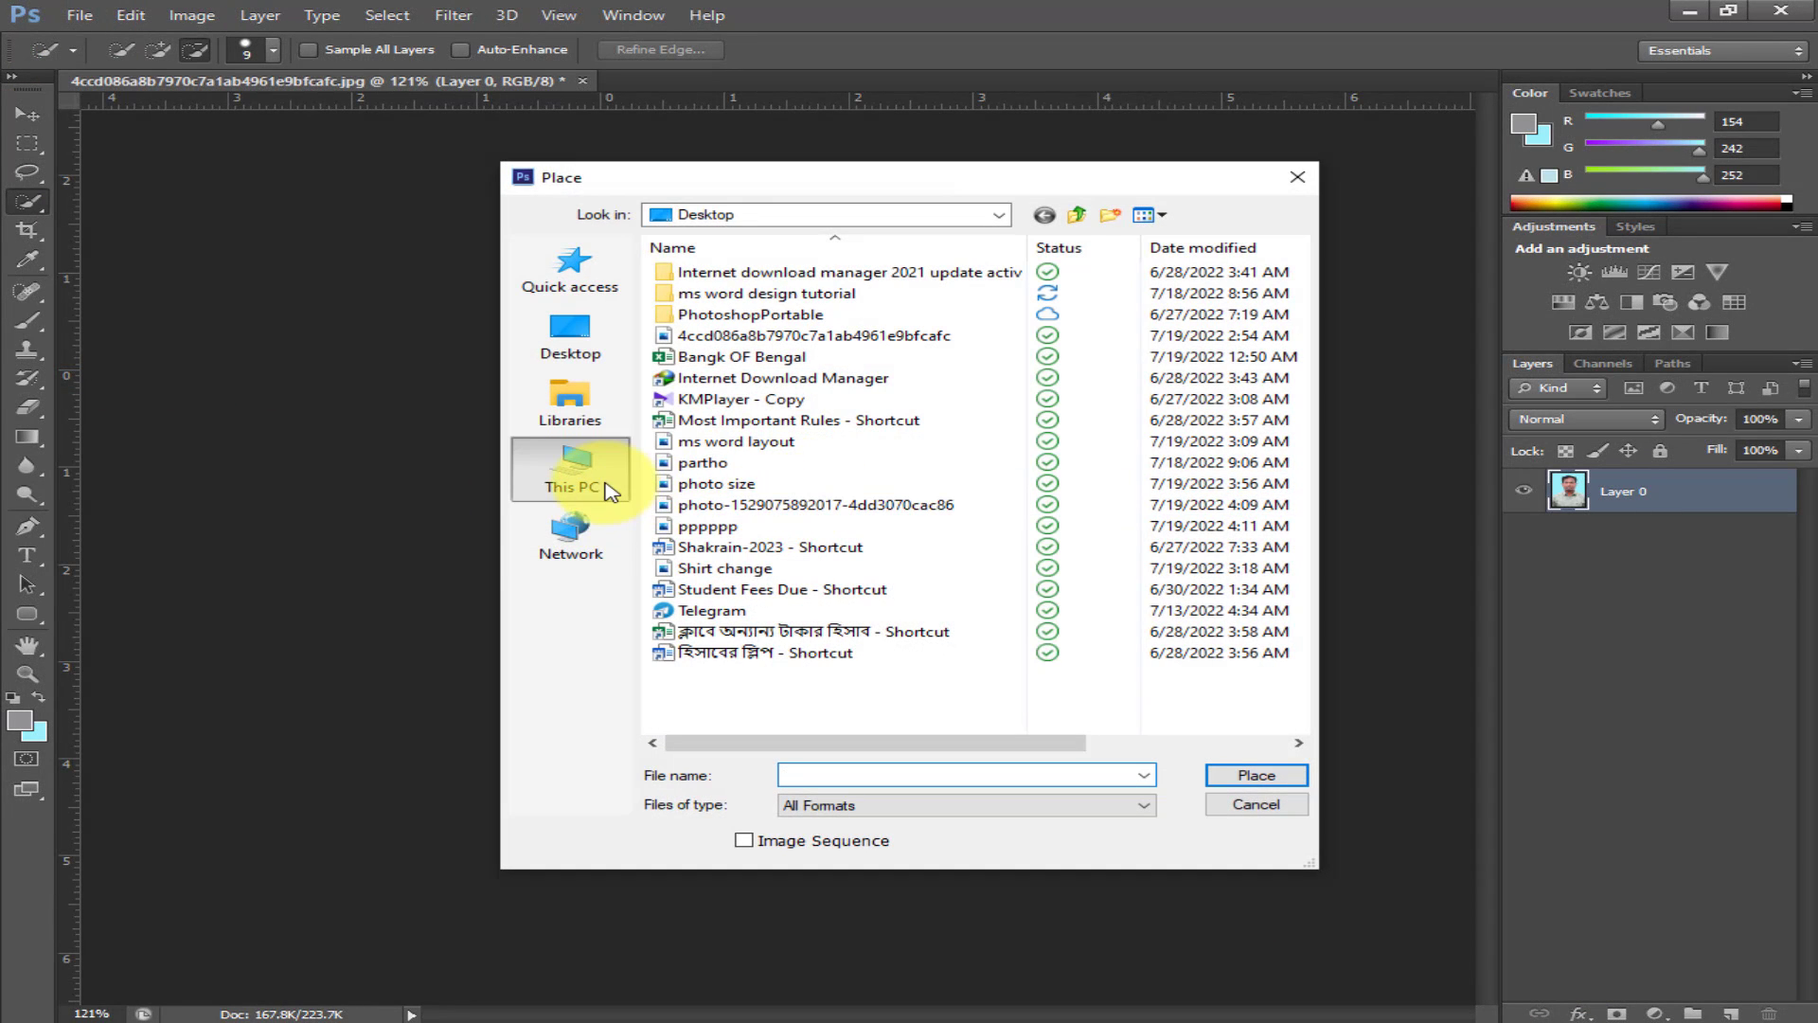
pyautogui.click(607, 490)
pyautogui.doubleClick(858, 613)
pyautogui.scroll(-3, 846, 609)
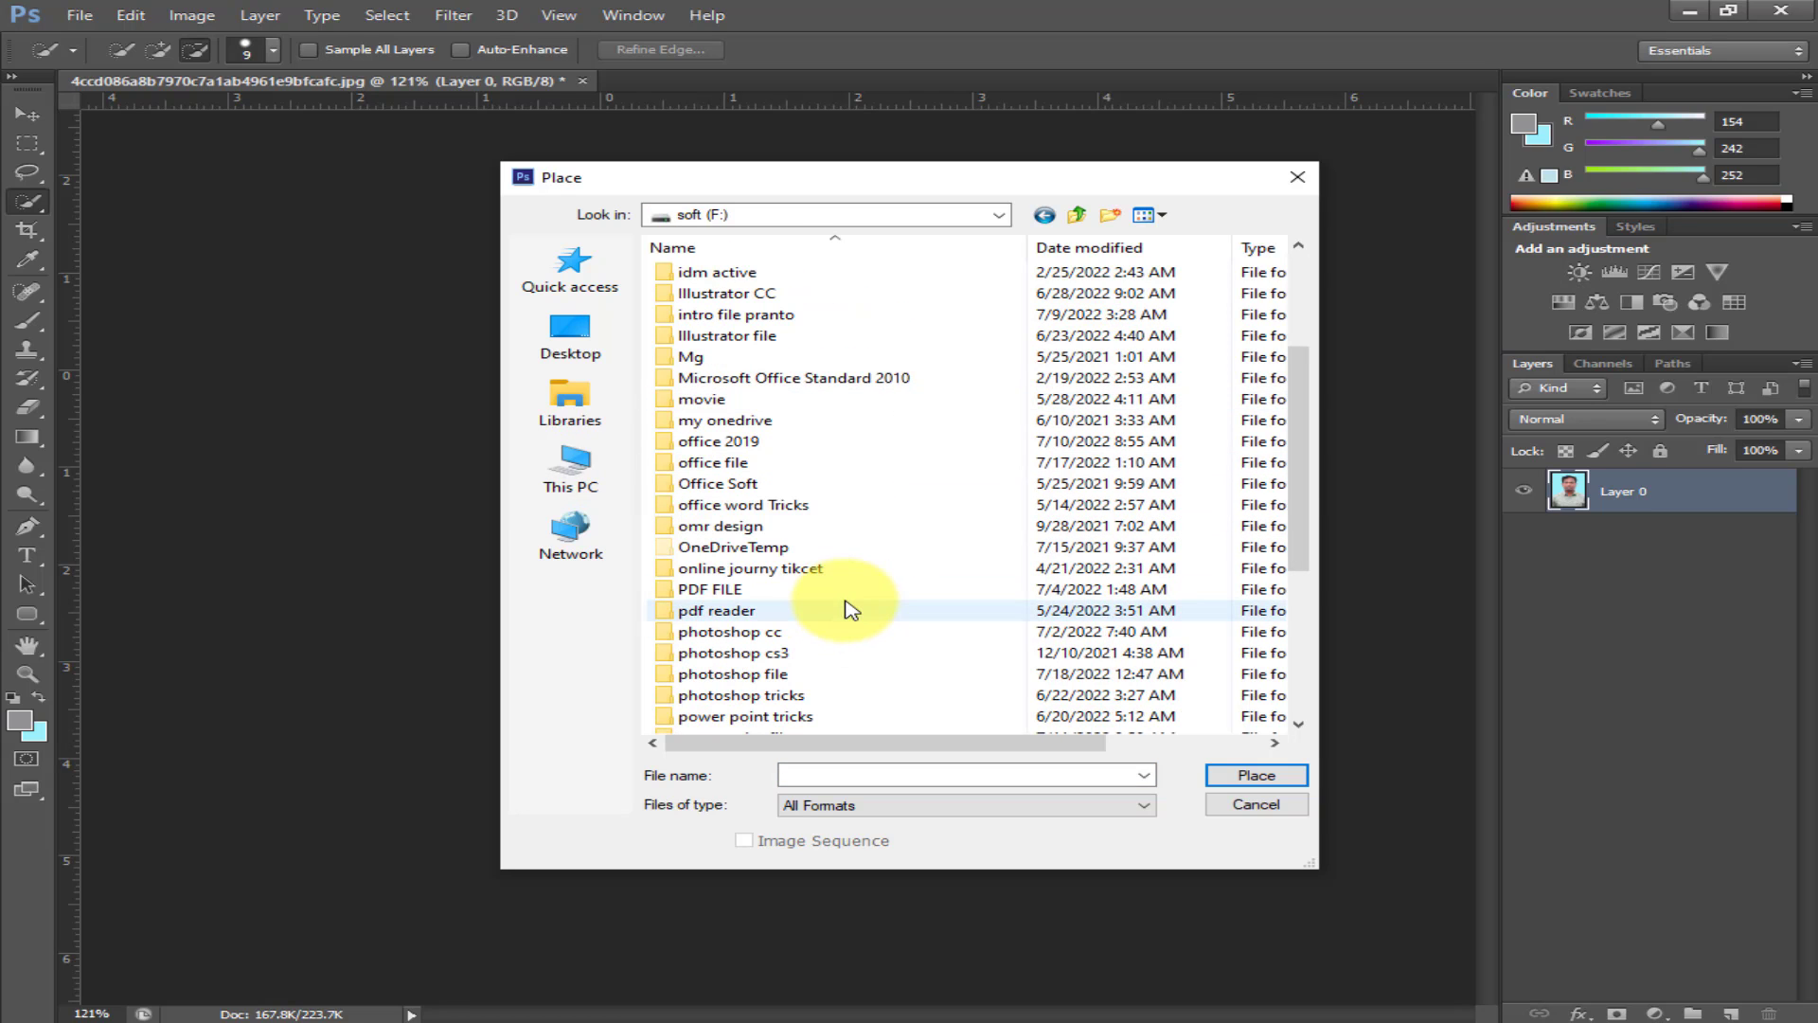
pyautogui.doubleClick(794, 591)
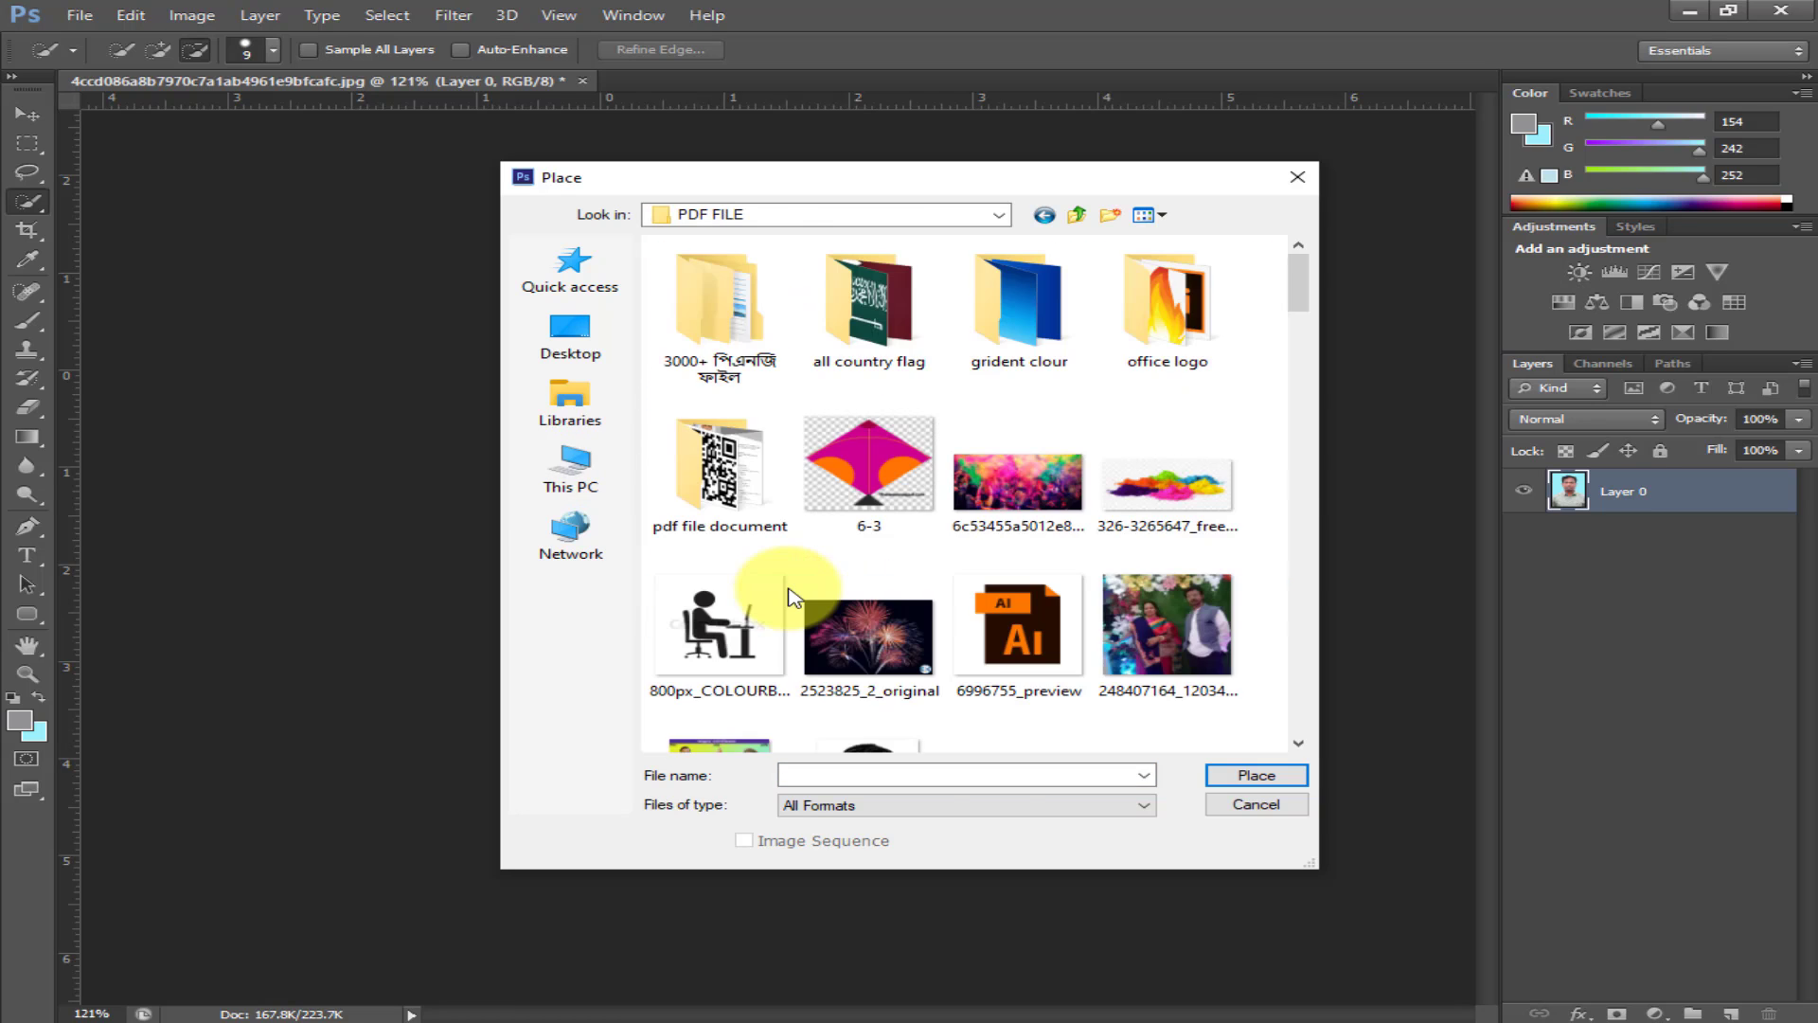
pyautogui.scroll(-8, 933, 540)
pyautogui.scroll(-5, 933, 540)
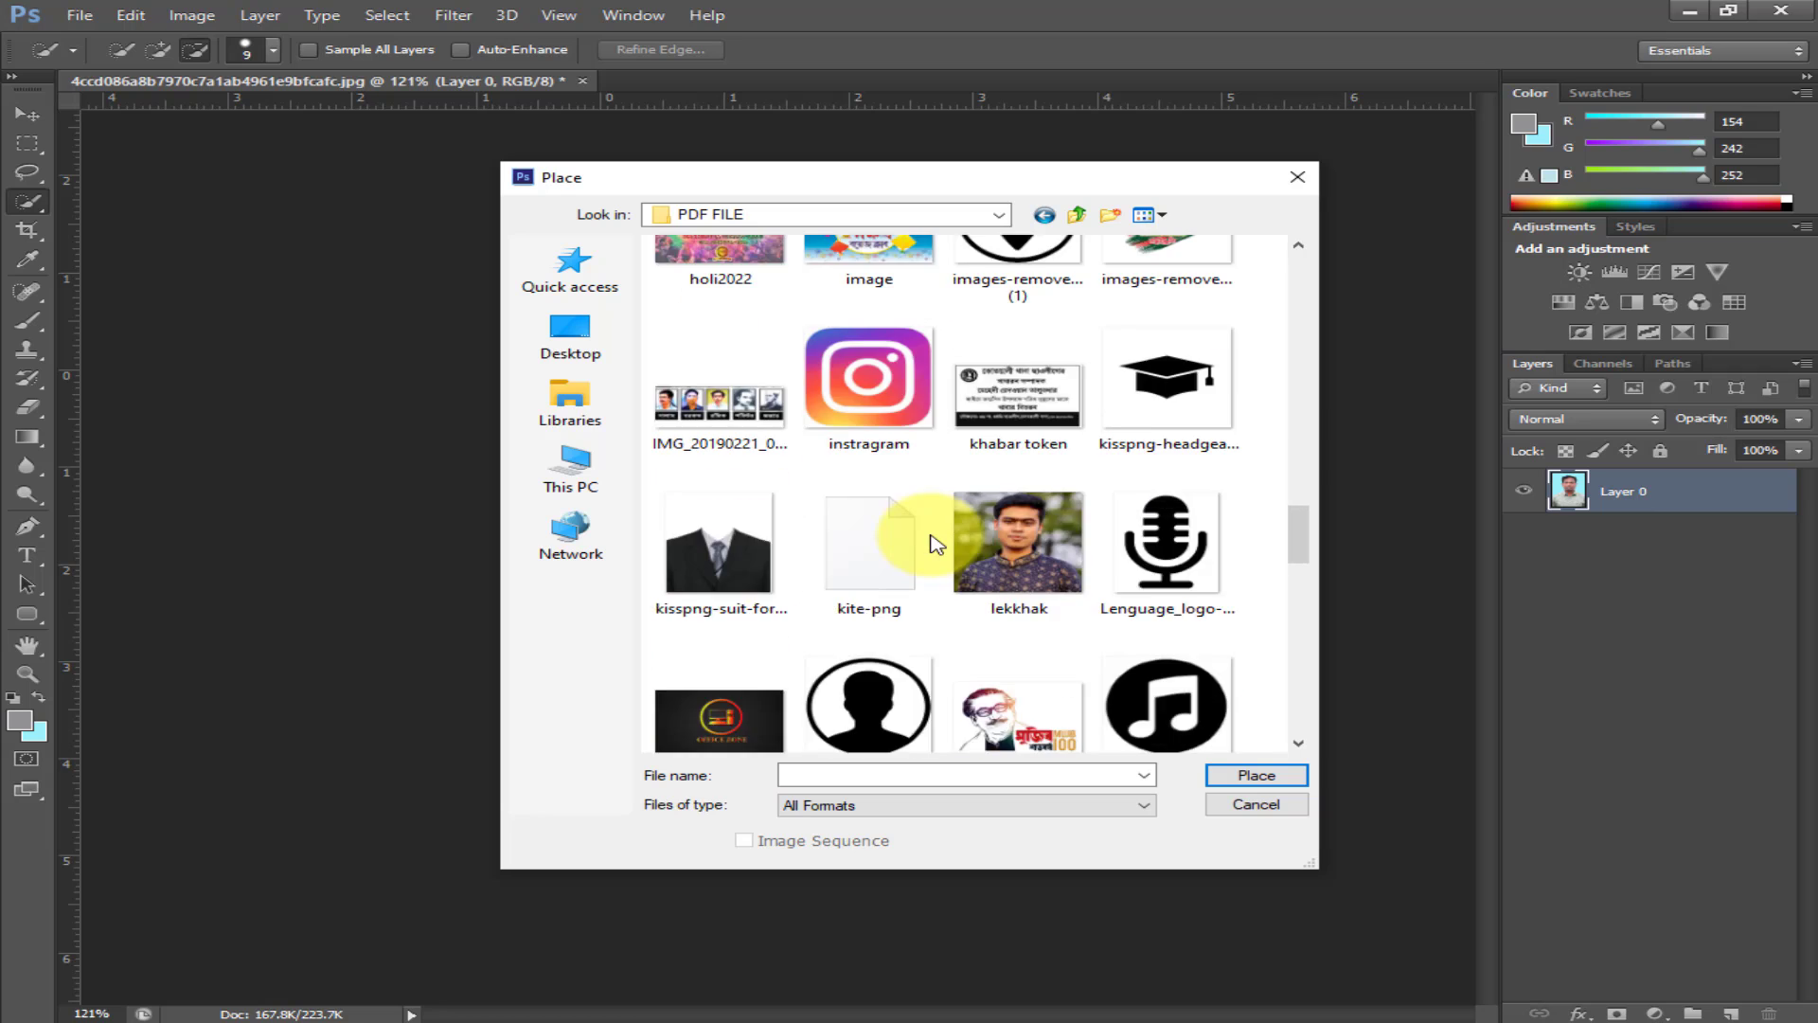
pyautogui.scroll(2, 933, 540)
pyautogui.scroll(-4, 710, 453)
pyautogui.doubleClick(711, 341)
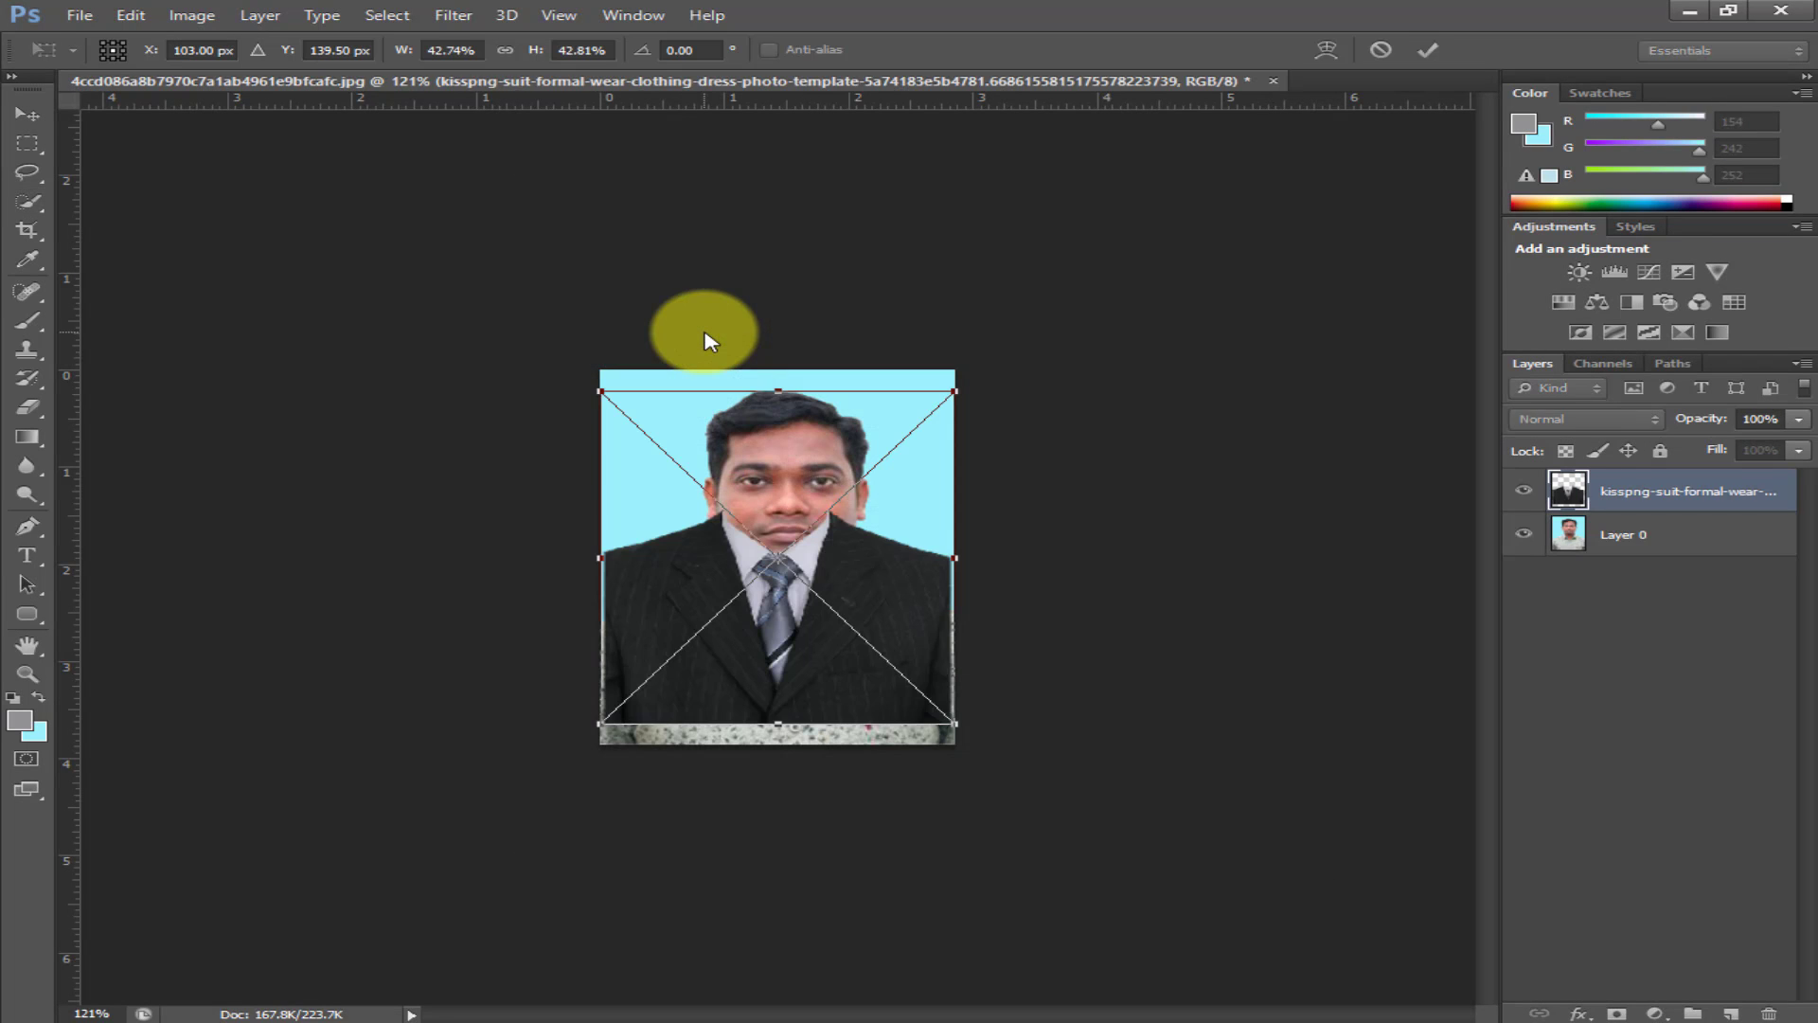
# - Move the placed suit down to Y 166.50 px over the man's shirt and commit the placement
pyautogui.moveTo(889, 609); pyautogui.dragTo(903, 653)
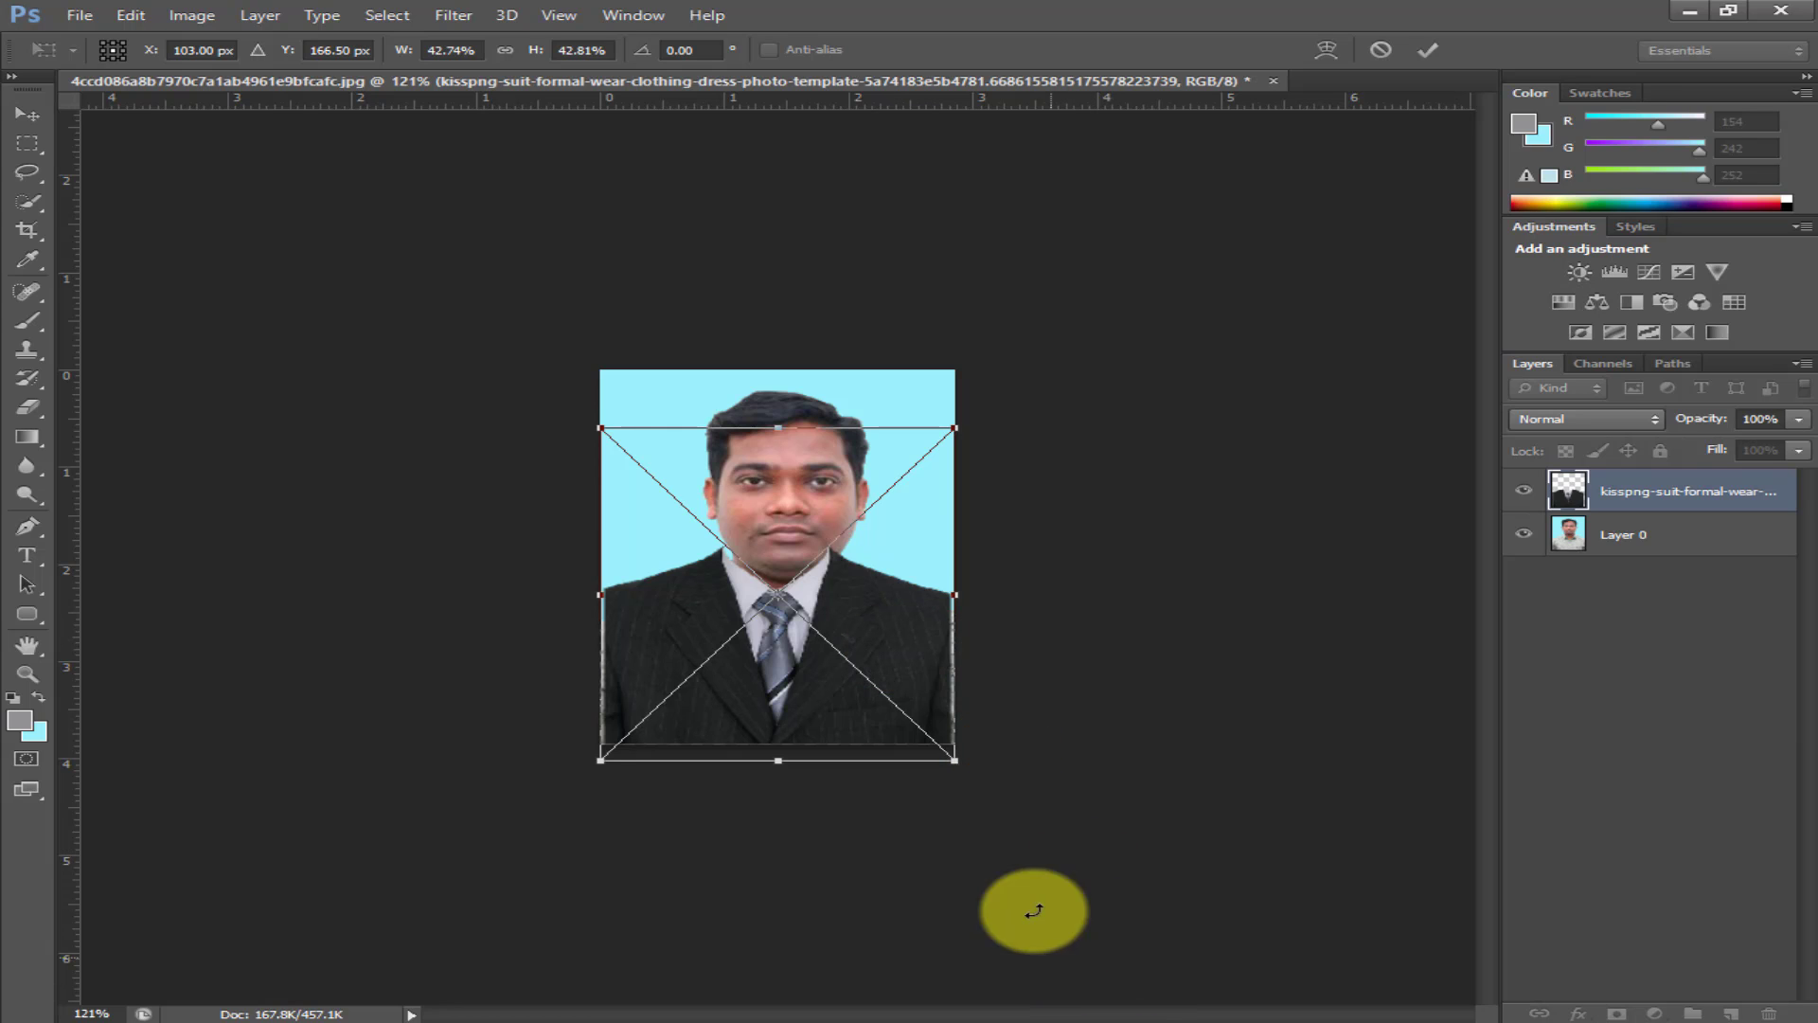
pyautogui.press('Return')
pyautogui.press('w')
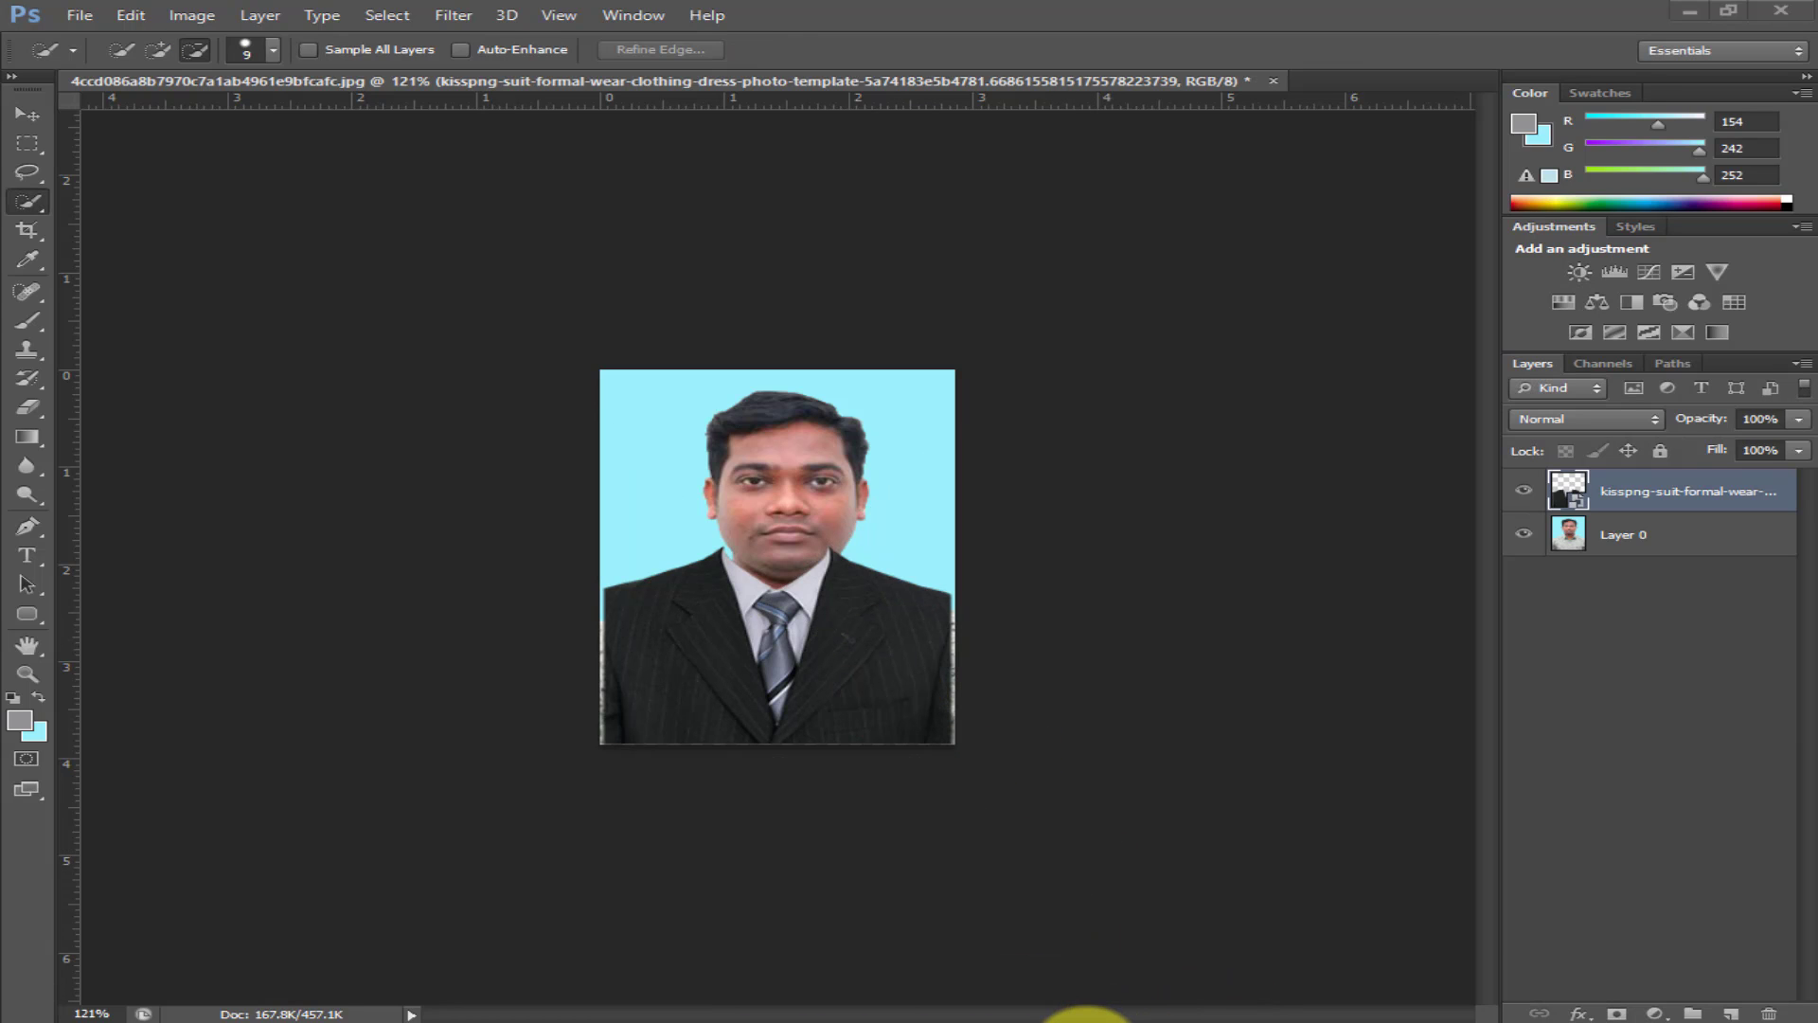
# - Switch to Chrome, search Google for "suit png" and browse the image results for suit cut-outs
pyautogui.click(1086, 1019)
pyautogui.click(690, 588)
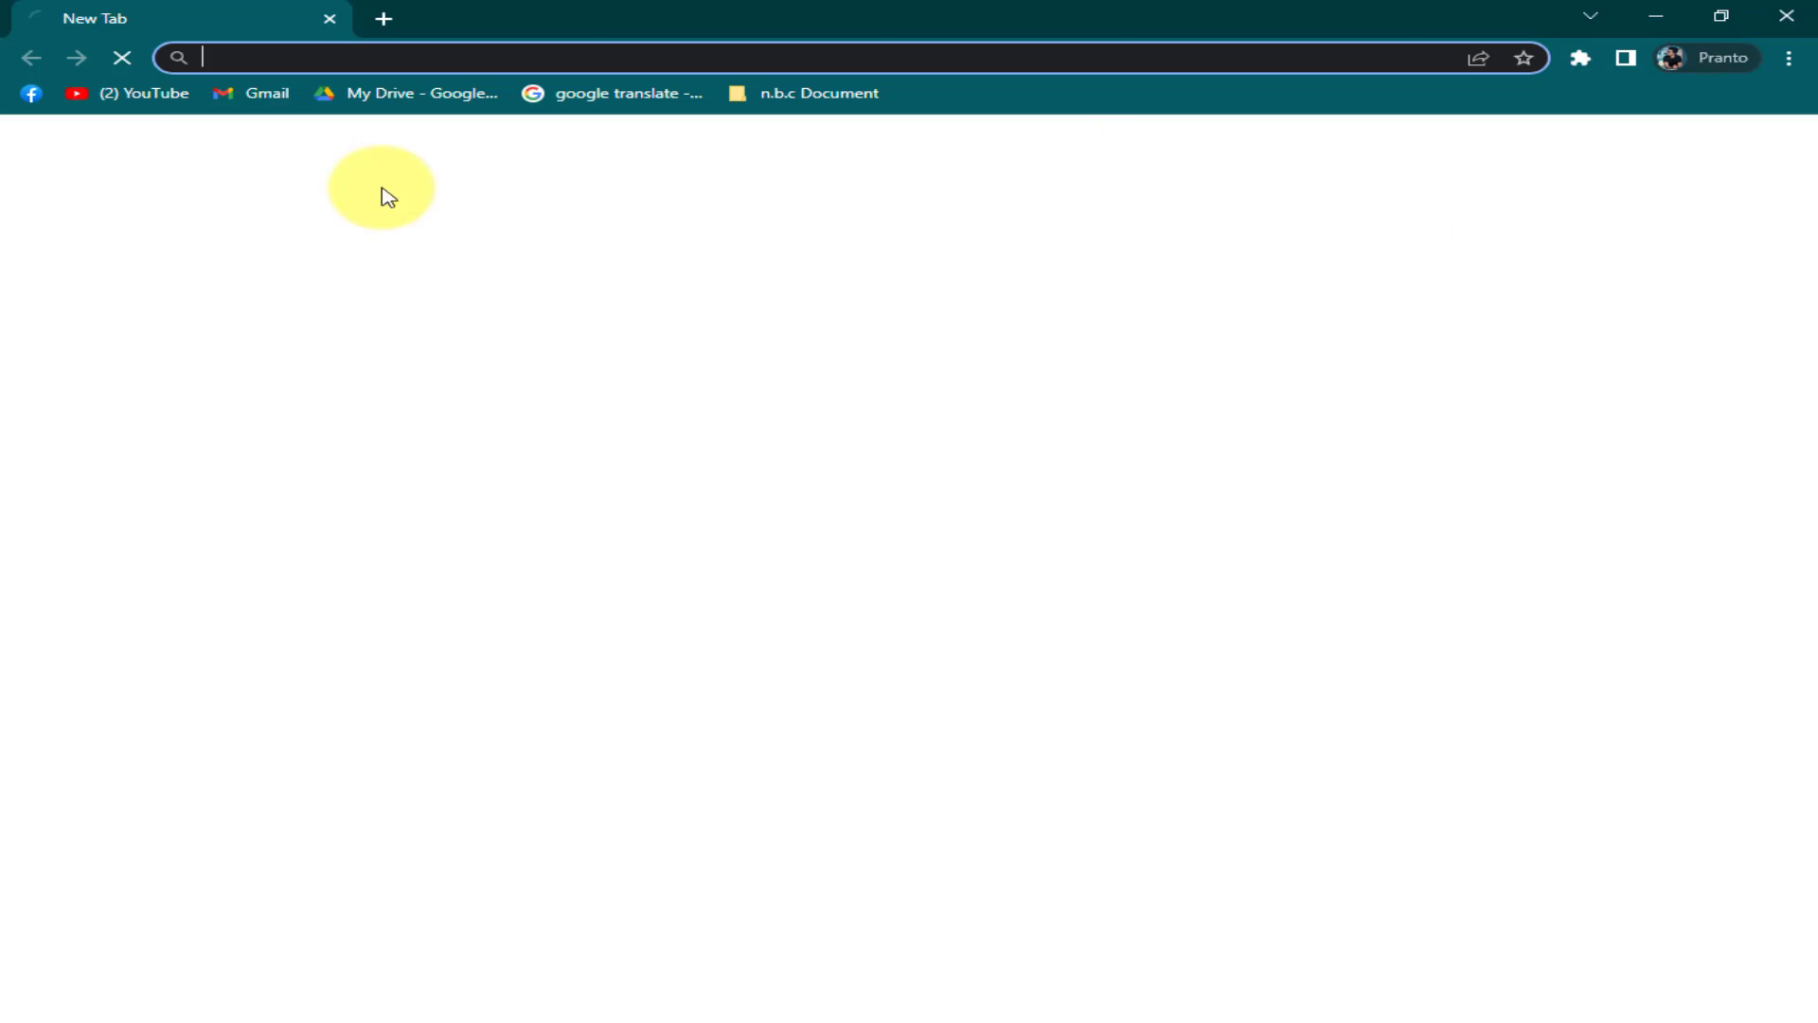
pyautogui.write('suit')
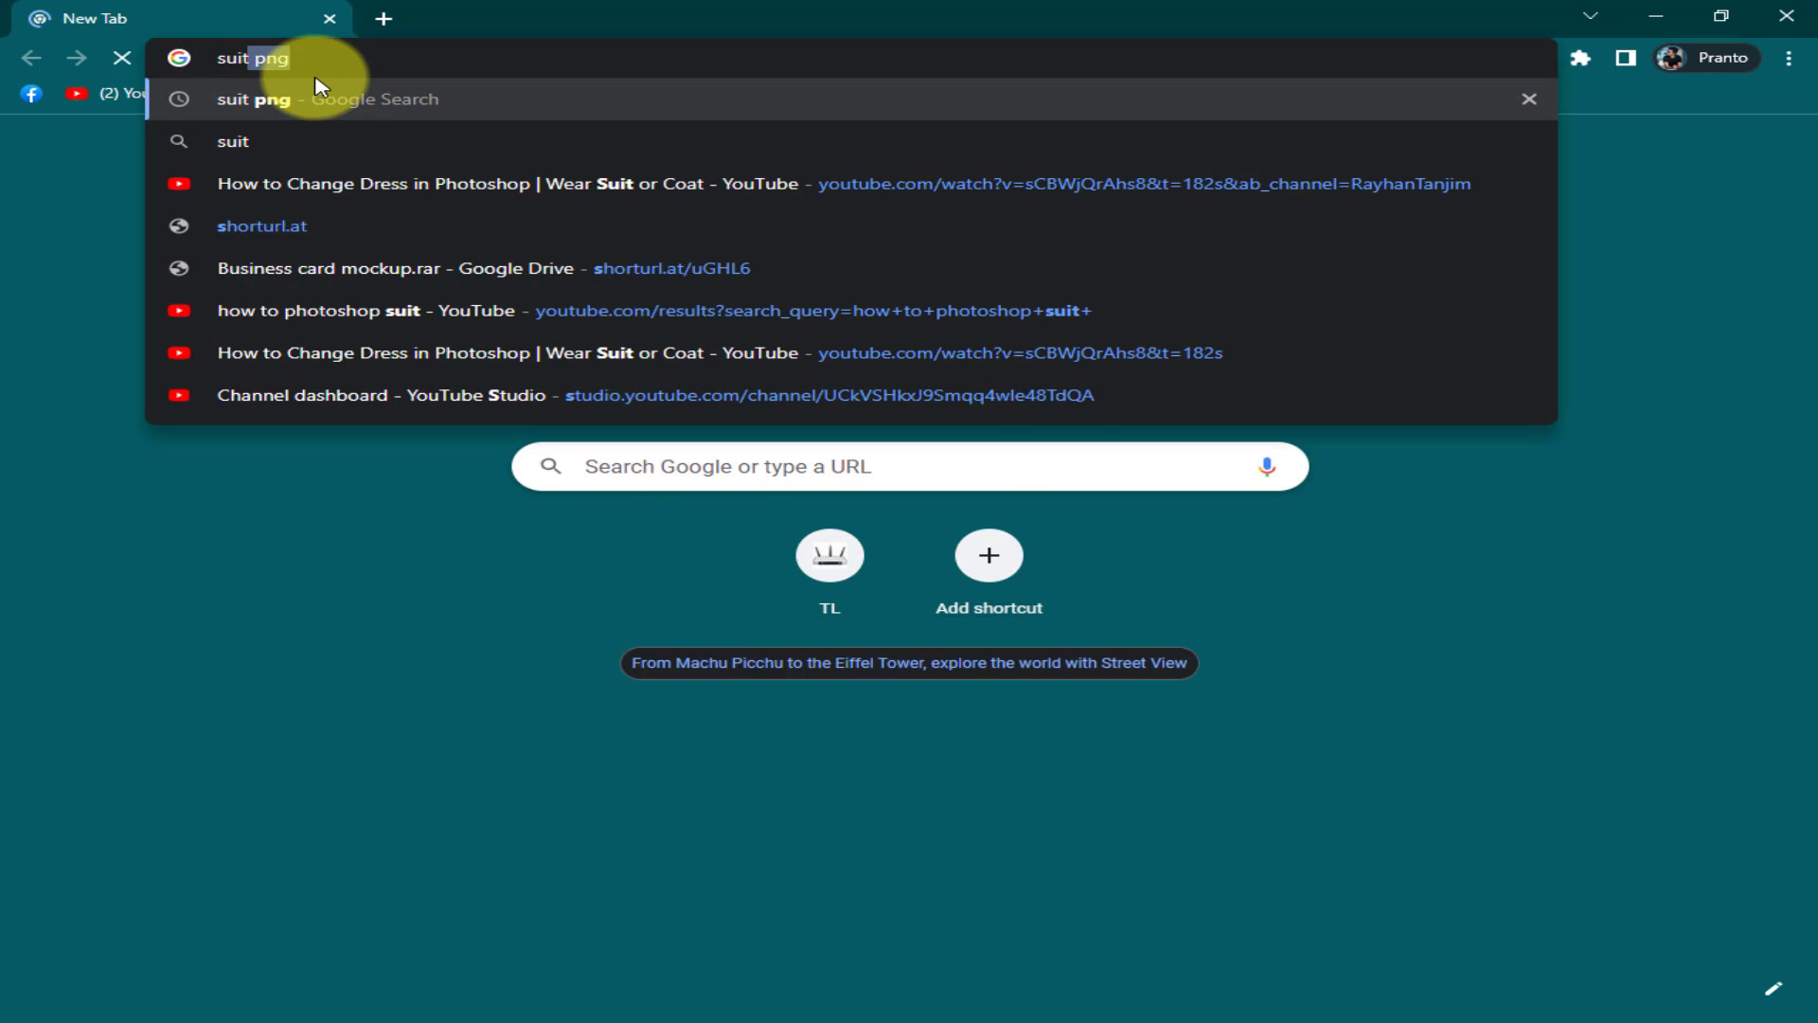
pyautogui.press('Return')
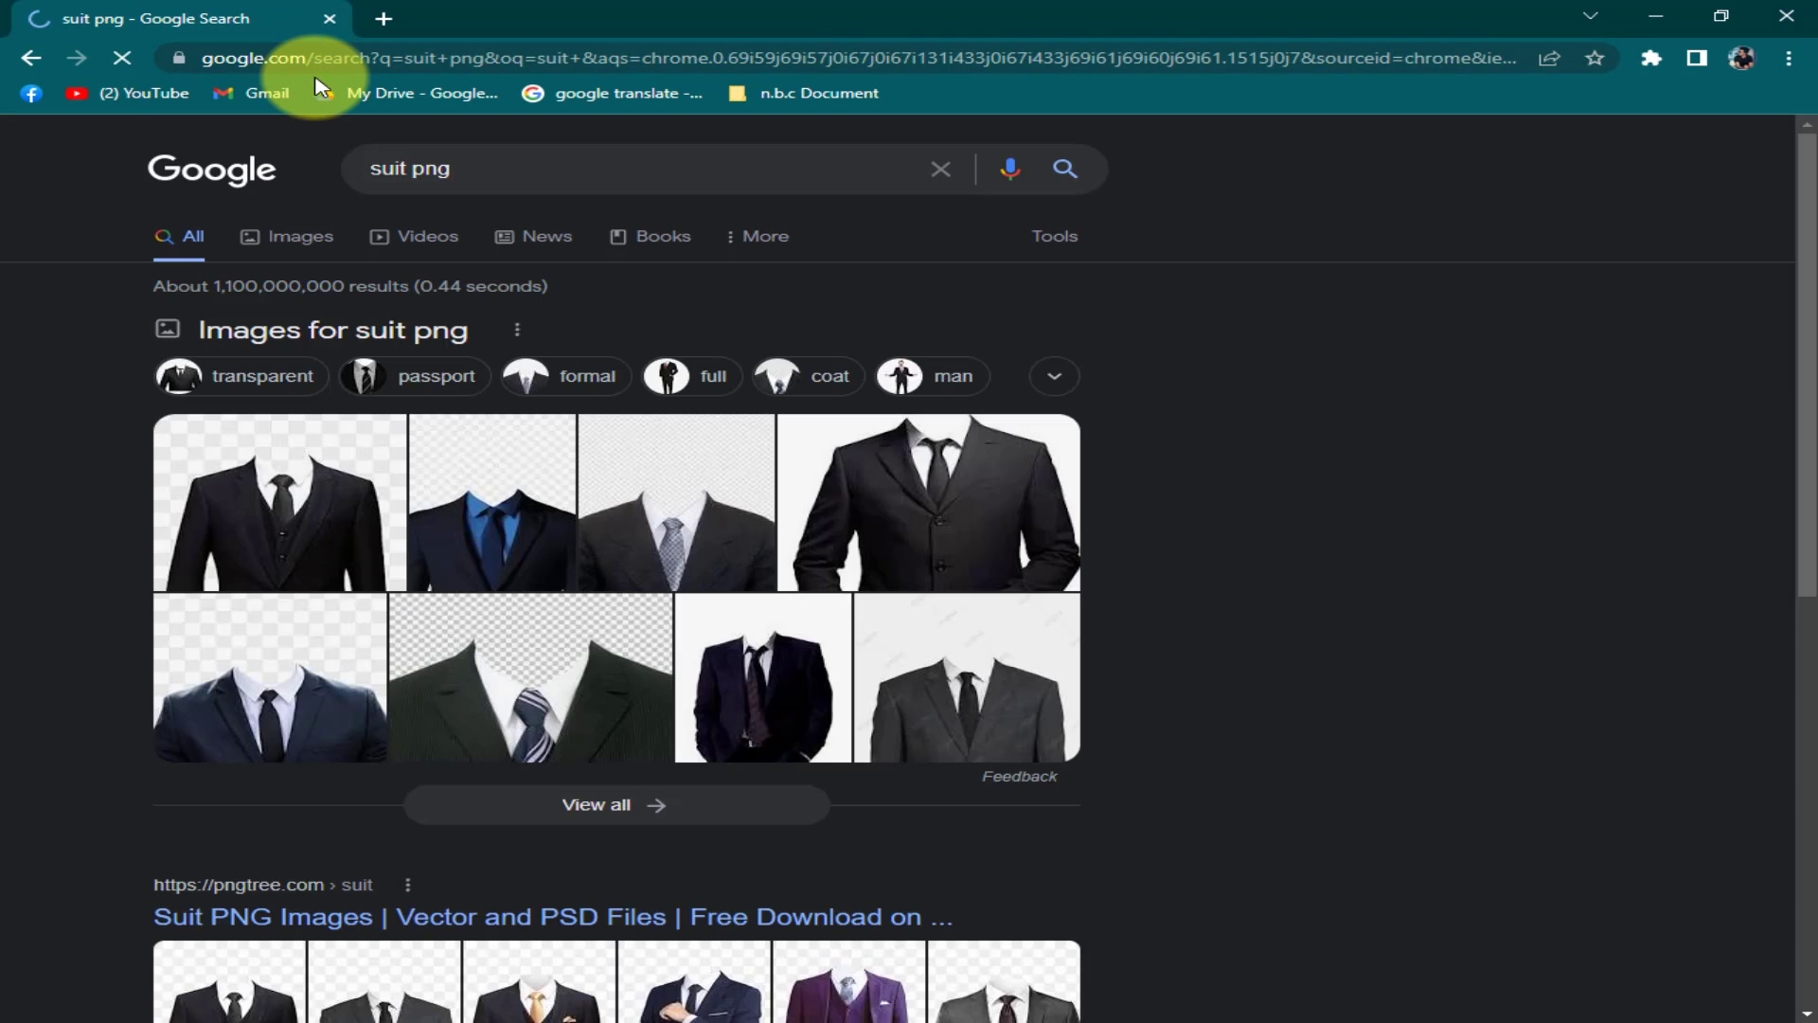
pyautogui.click(696, 796)
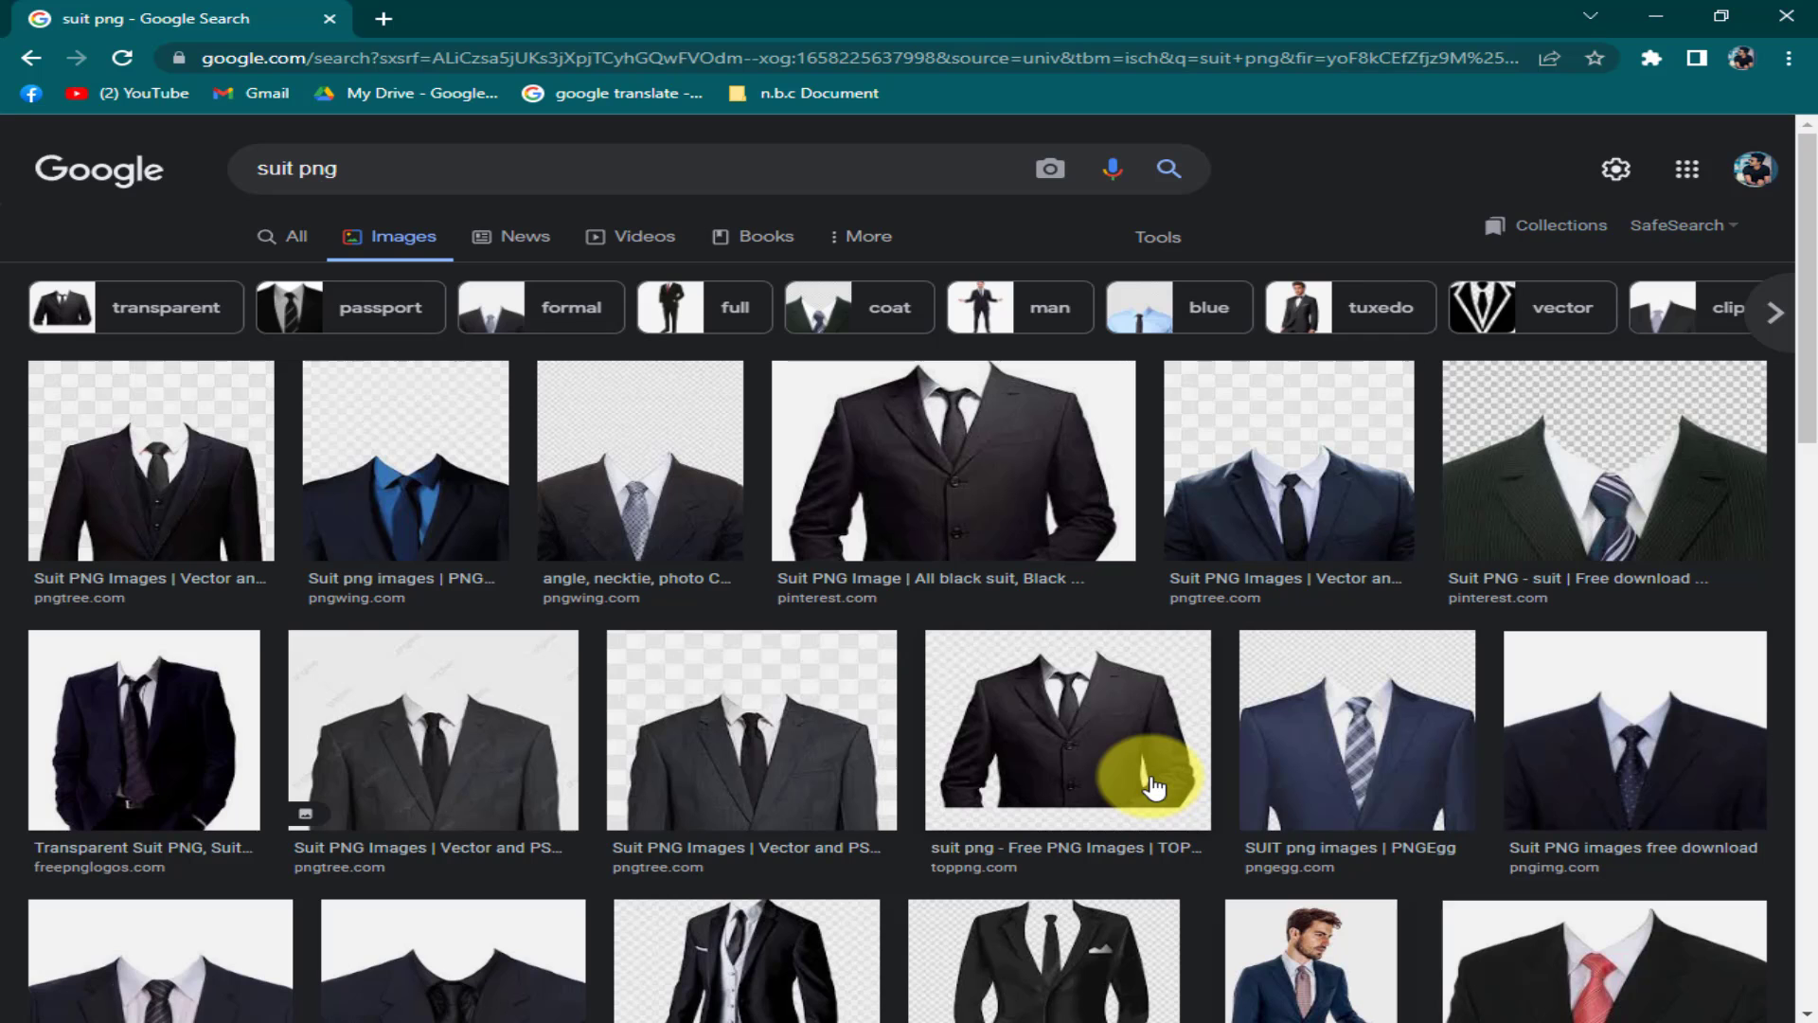
pyautogui.scroll(-6, 1153, 786)
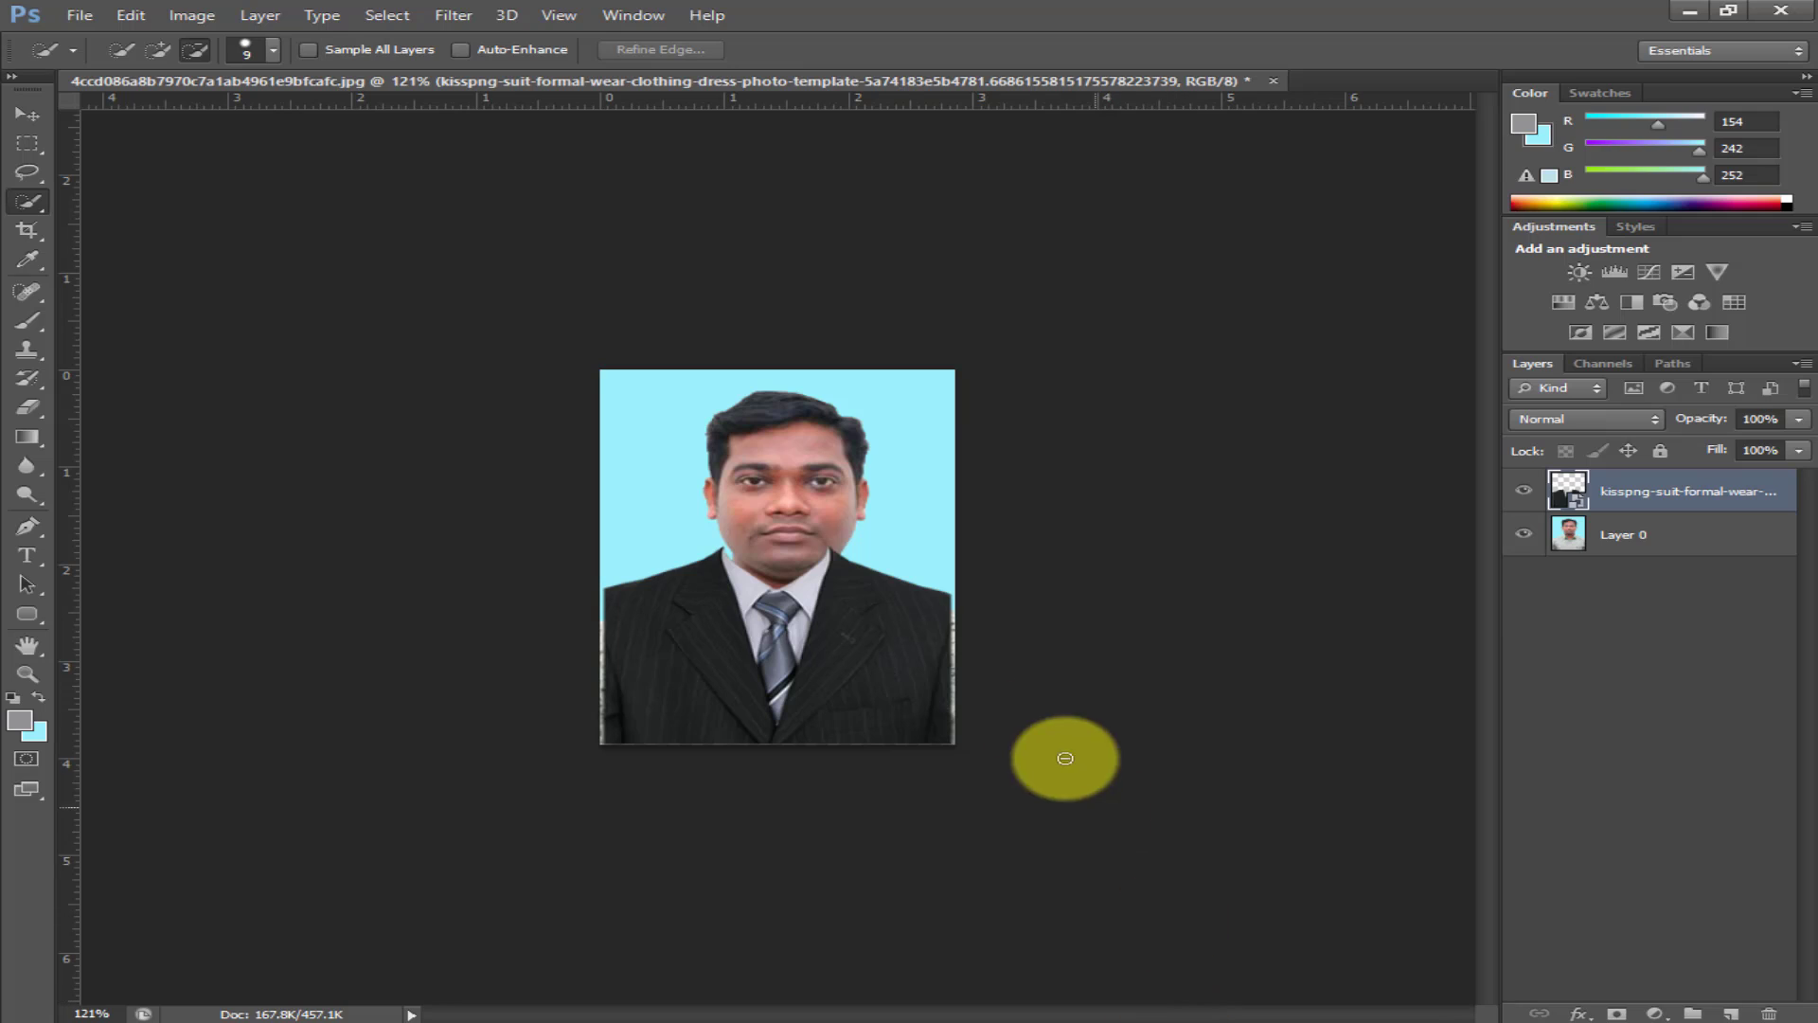
# - Move the suit layer lower with the Move tool, placing its collar around the man's neck
pyautogui.scroll(3, 930, 620)
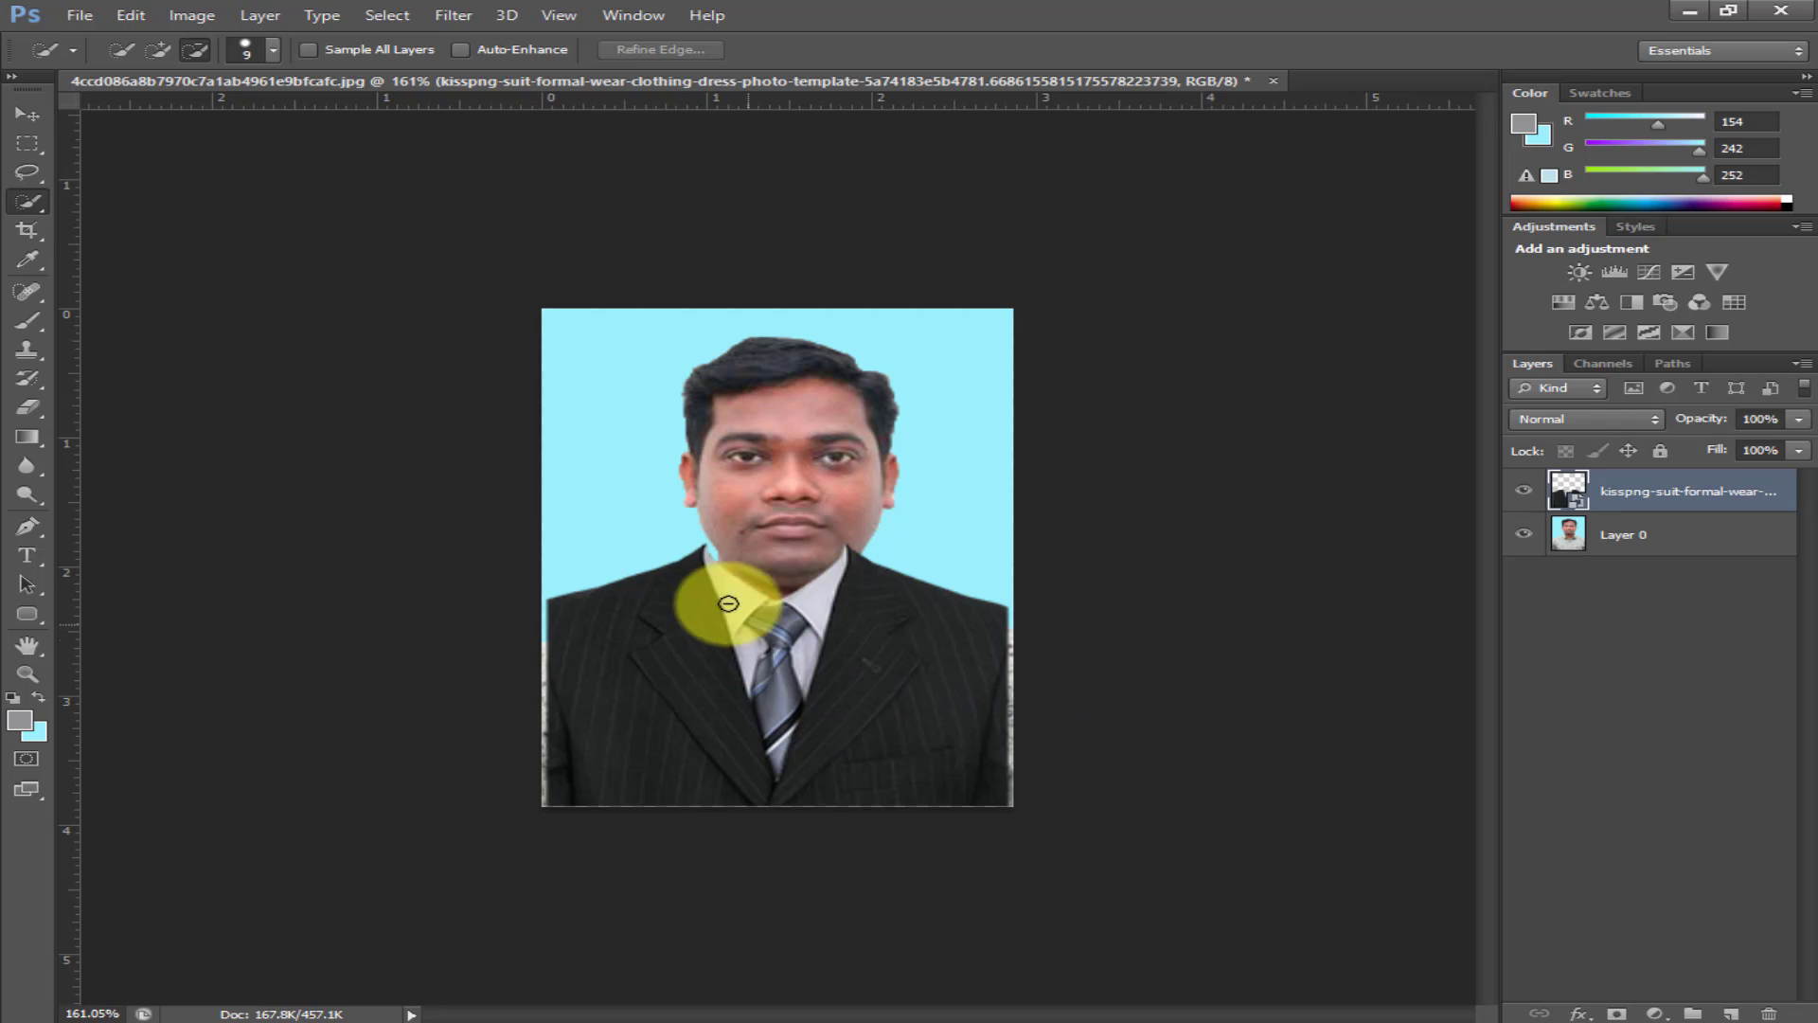
pyautogui.click(27, 116)
pyautogui.moveTo(786, 683); pyautogui.dragTo(806, 746)
# - Enlarge the suit layer with Free Transform to about 47.9% width and 45.4% height, covering both shoulders, and nudge it into place
pyautogui.hotkey('ctrl', '+')
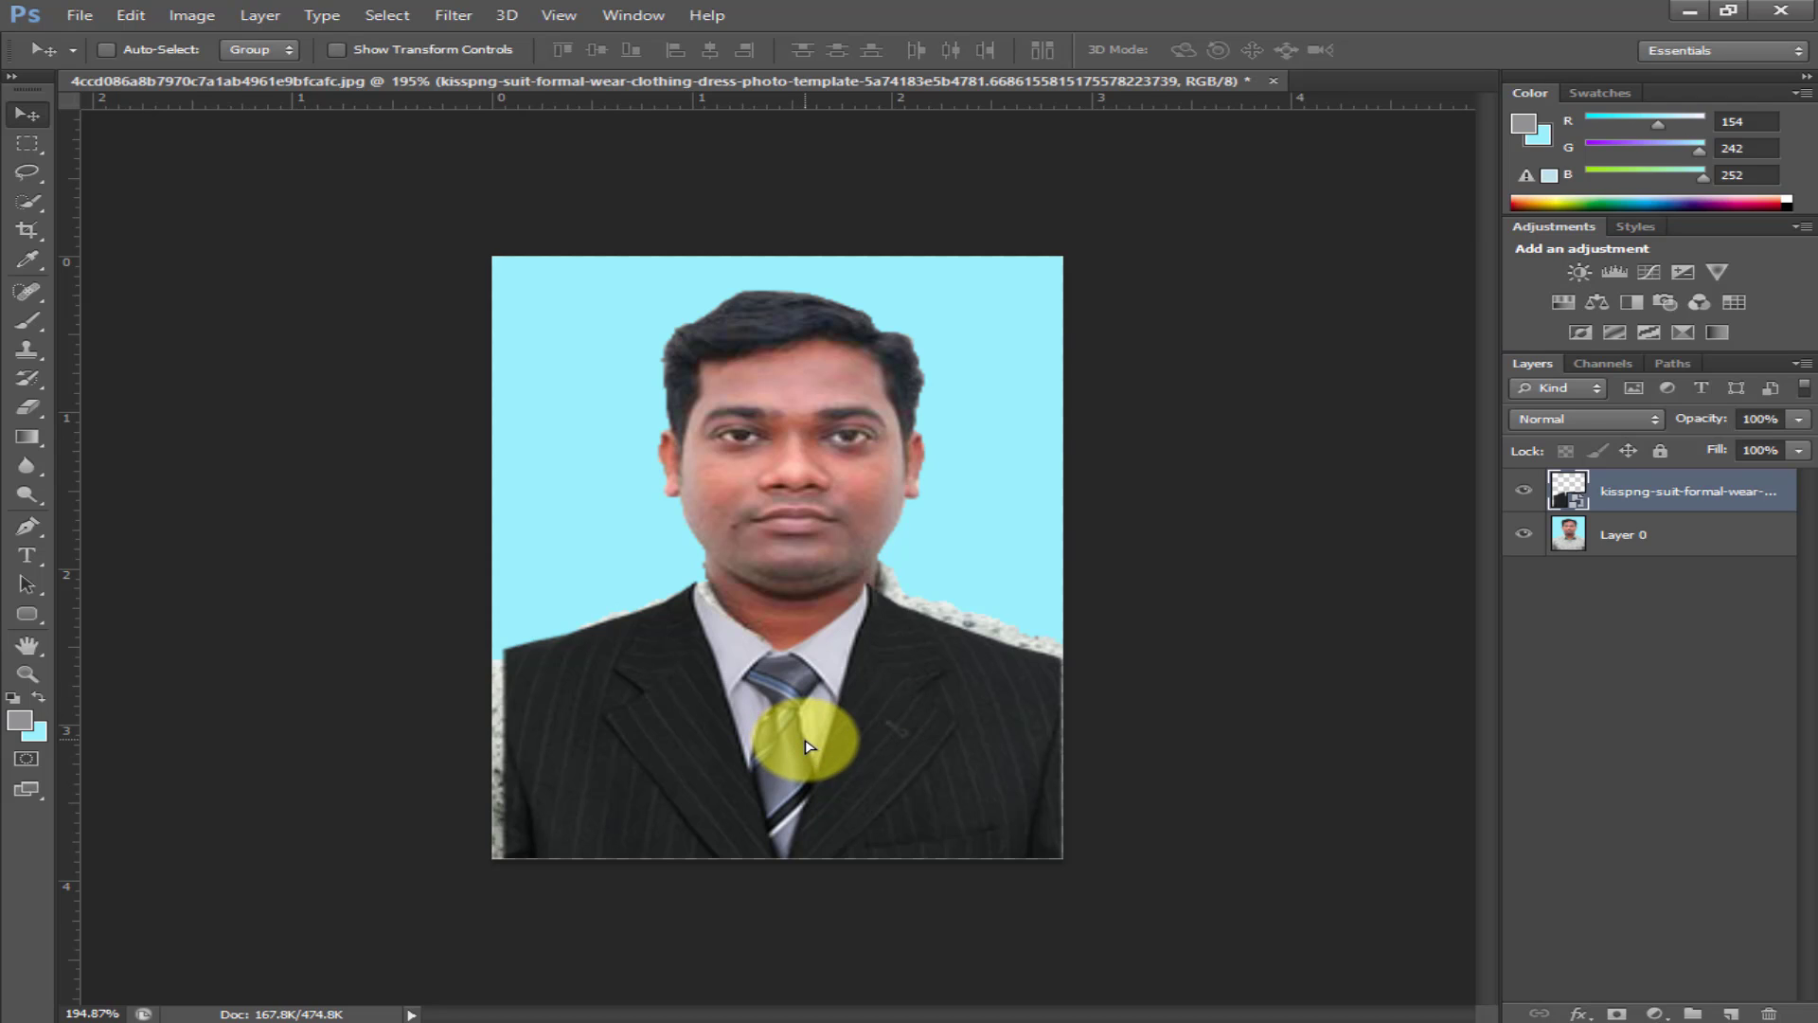
pyautogui.hotkey('ctrl', 't')
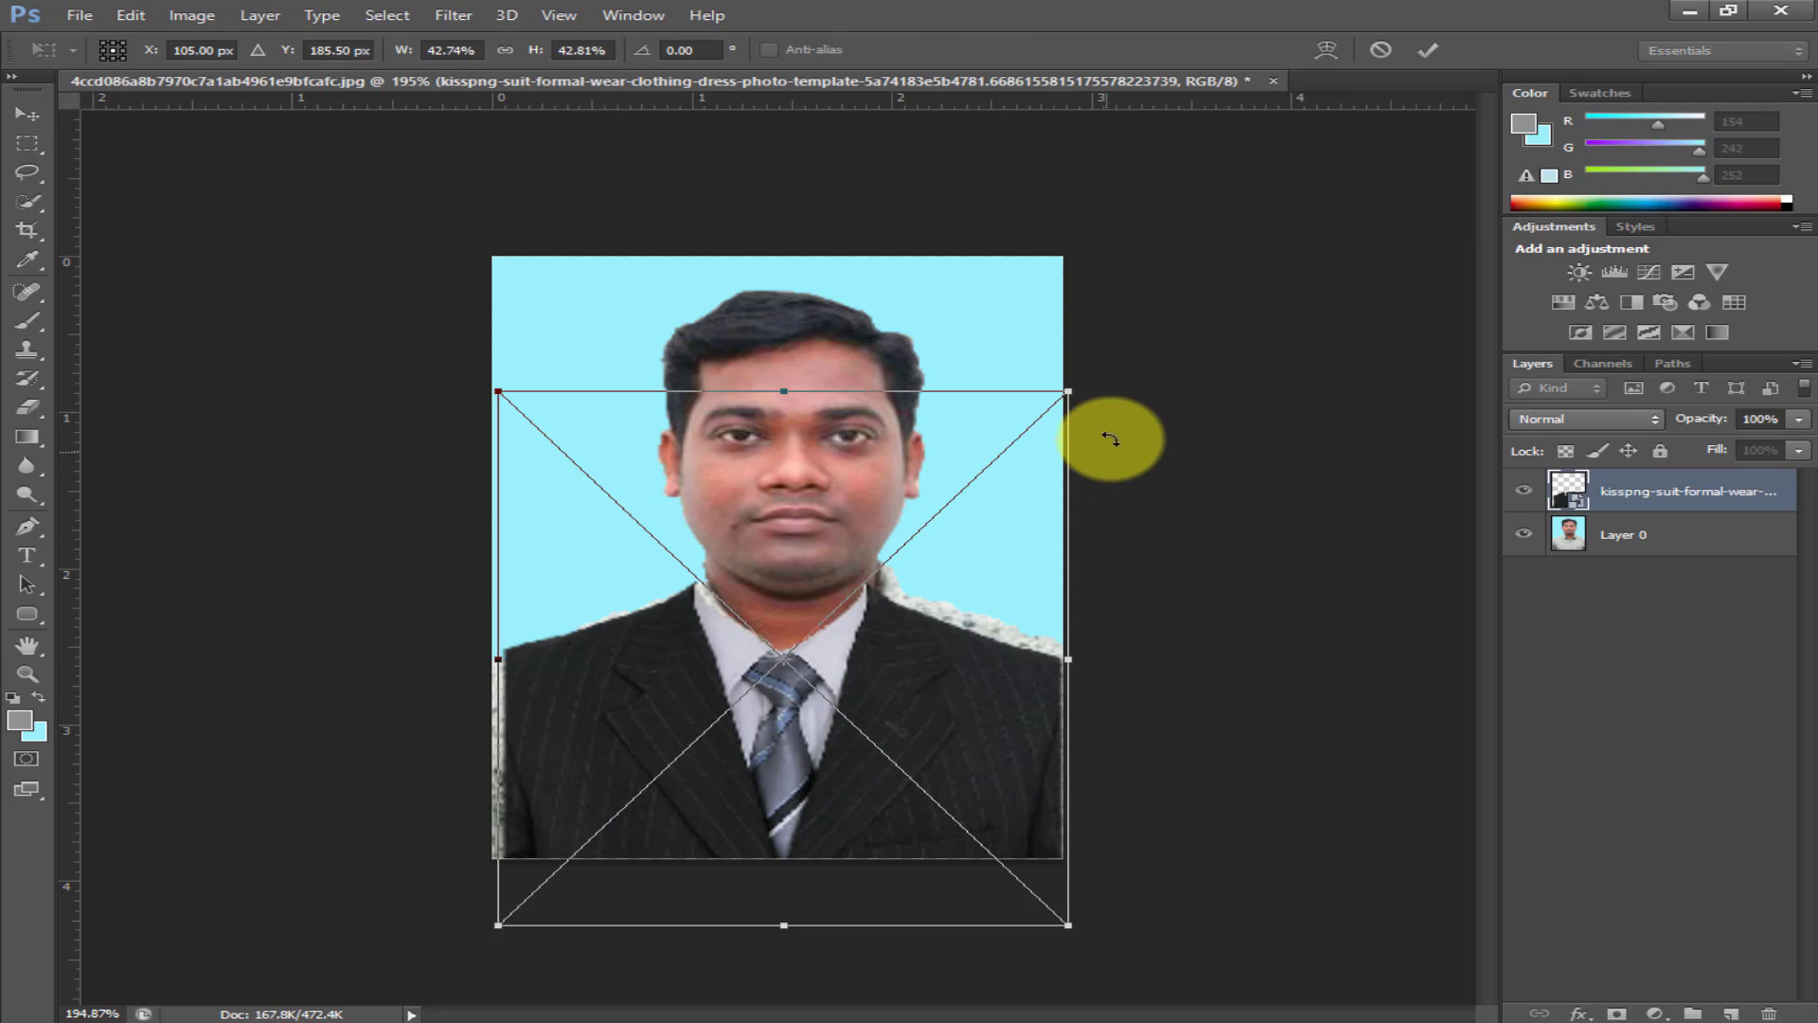
pyautogui.moveTo(1073, 391); pyautogui.dragTo(1094, 367)
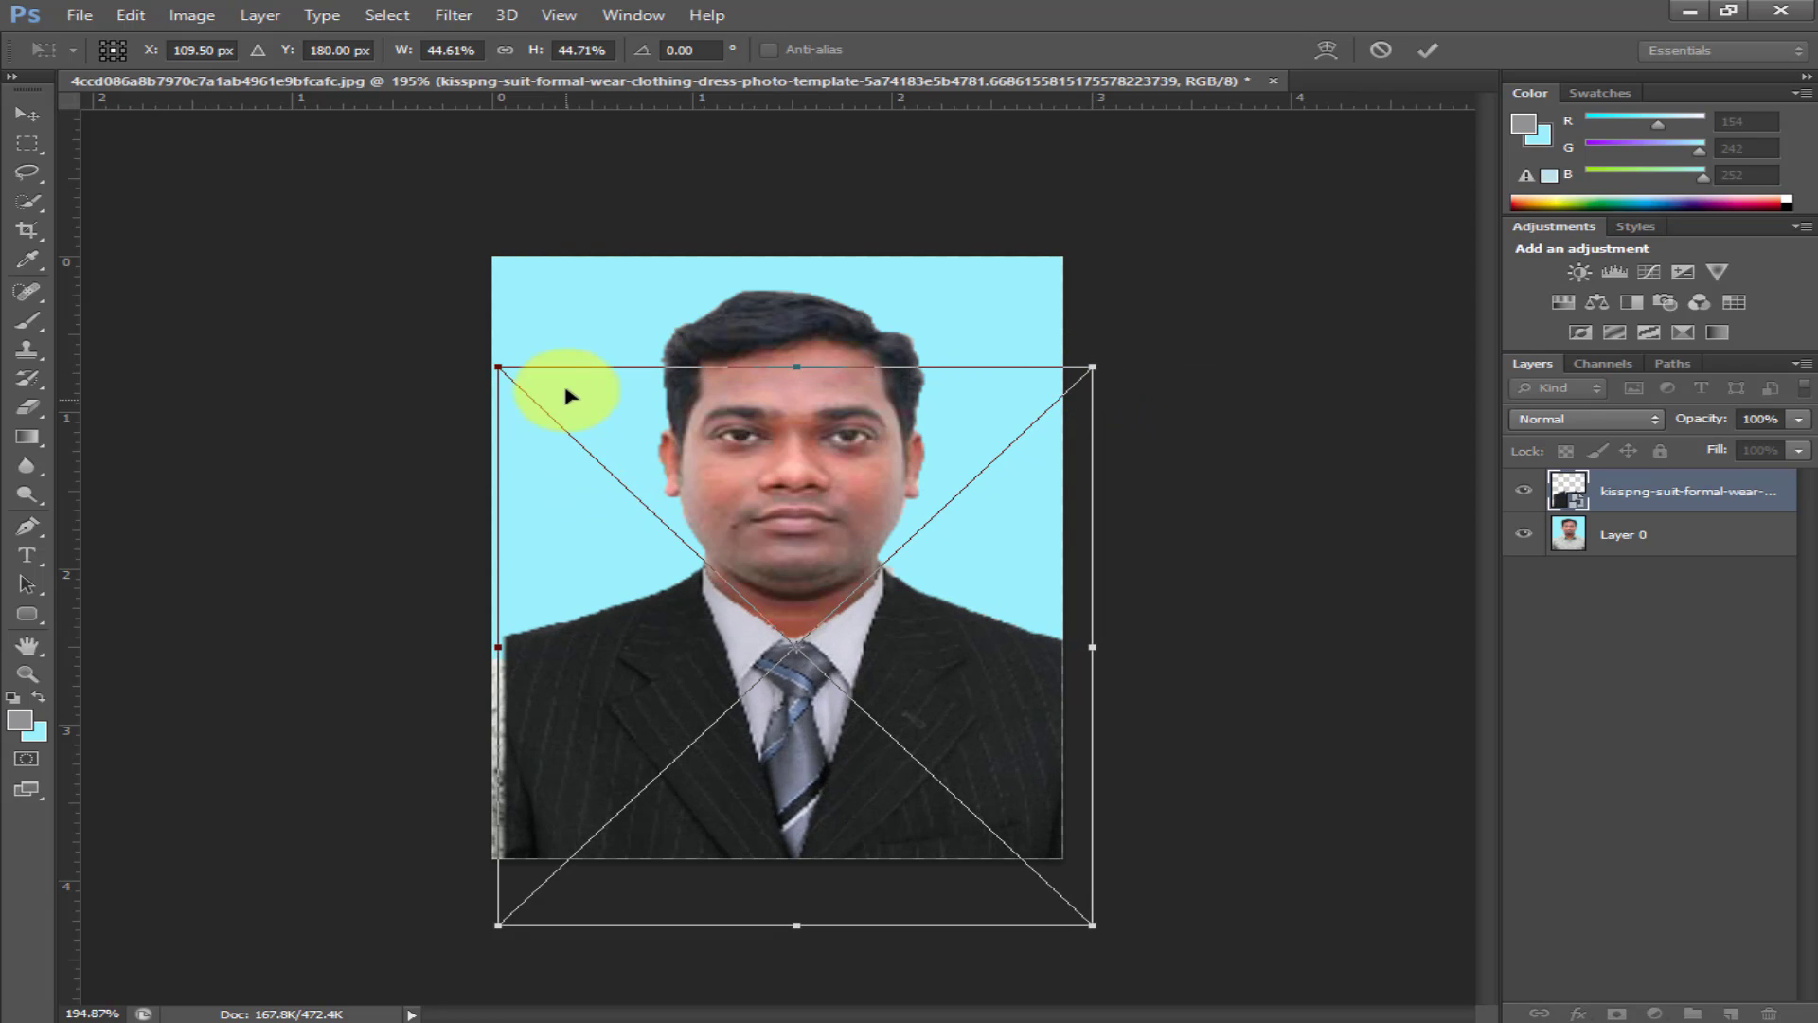
pyautogui.moveTo(497, 364); pyautogui.dragTo(481, 368)
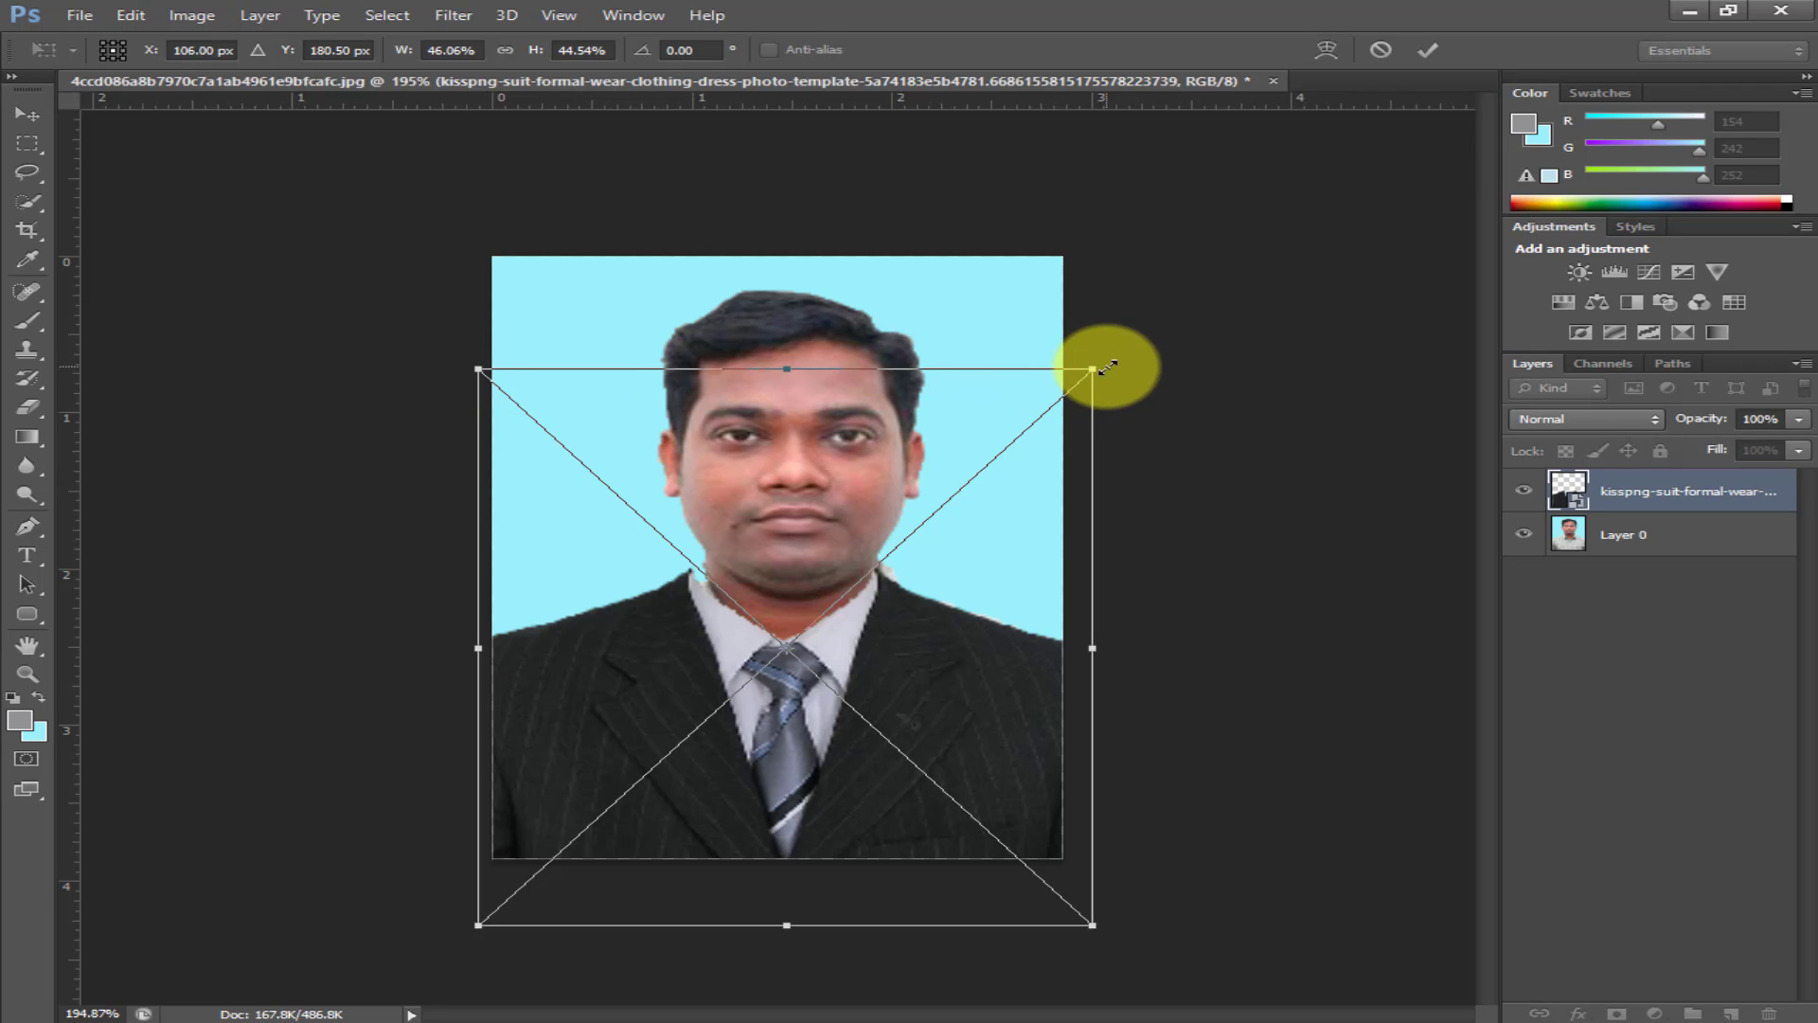
pyautogui.moveTo(1096, 367); pyautogui.dragTo(1119, 363)
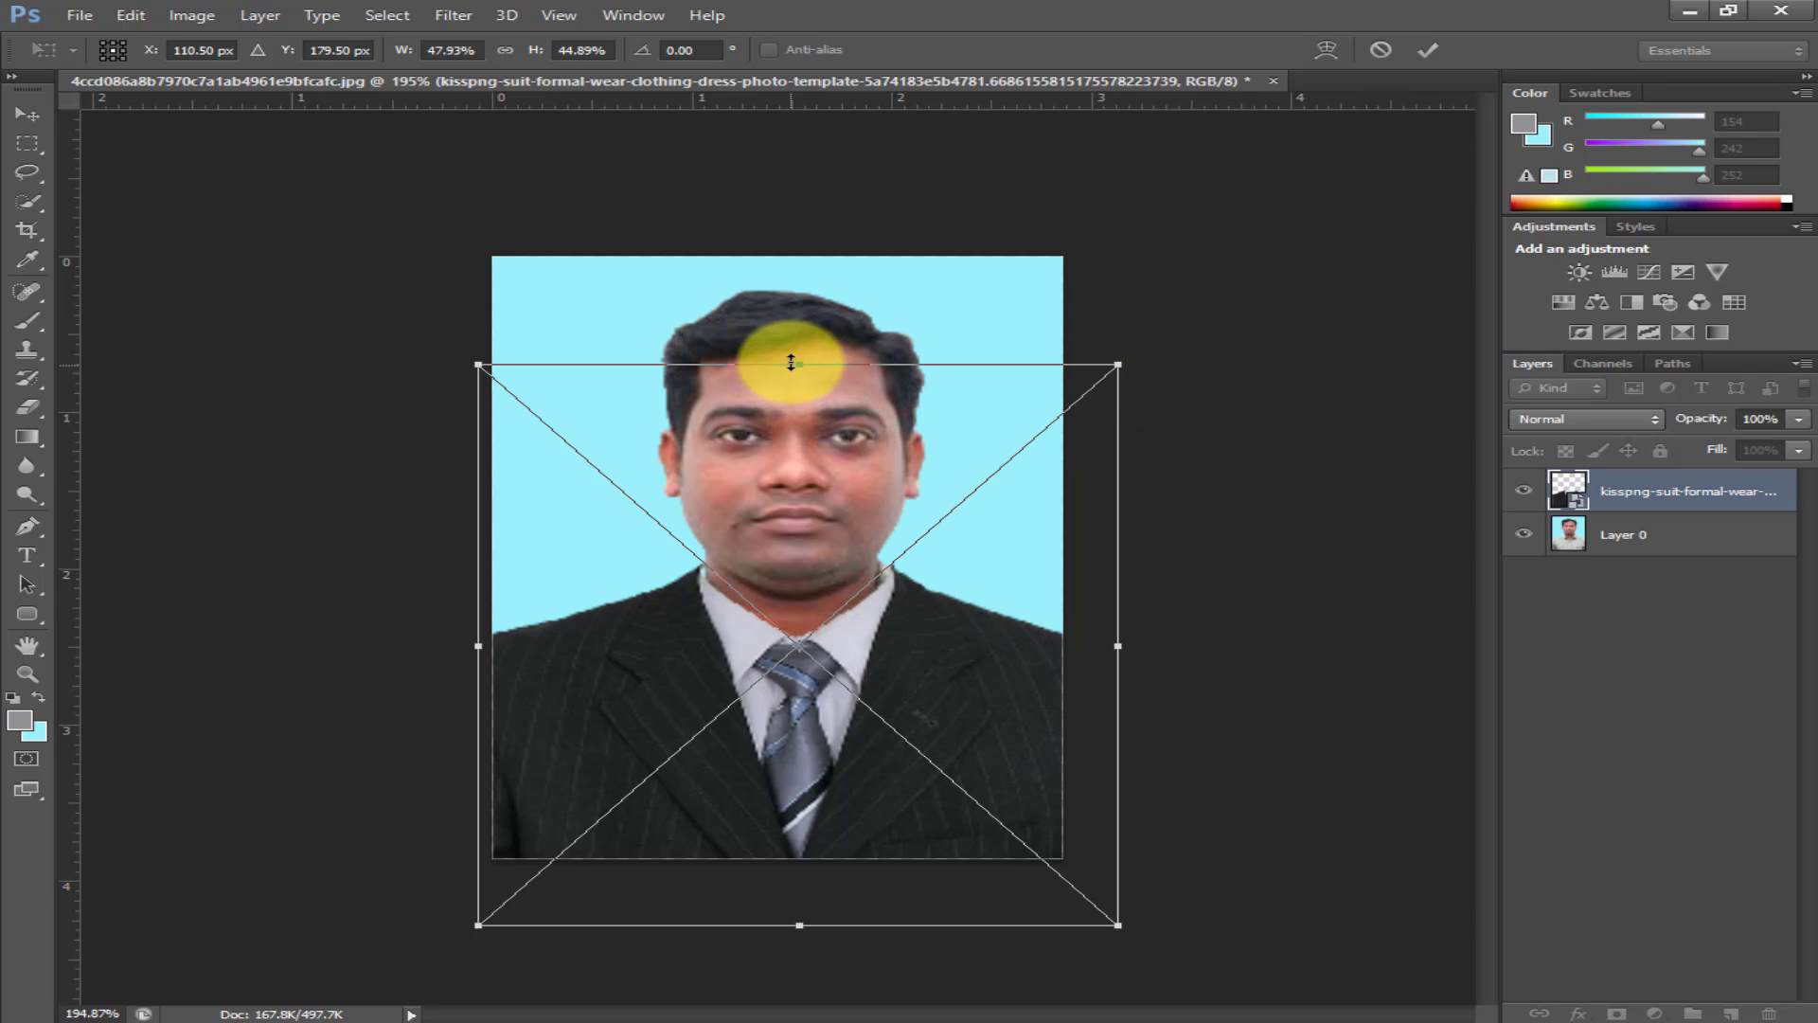
pyautogui.moveTo(791, 363); pyautogui.dragTo(783, 357)
pyautogui.moveTo(865, 650); pyautogui.dragTo(874, 651)
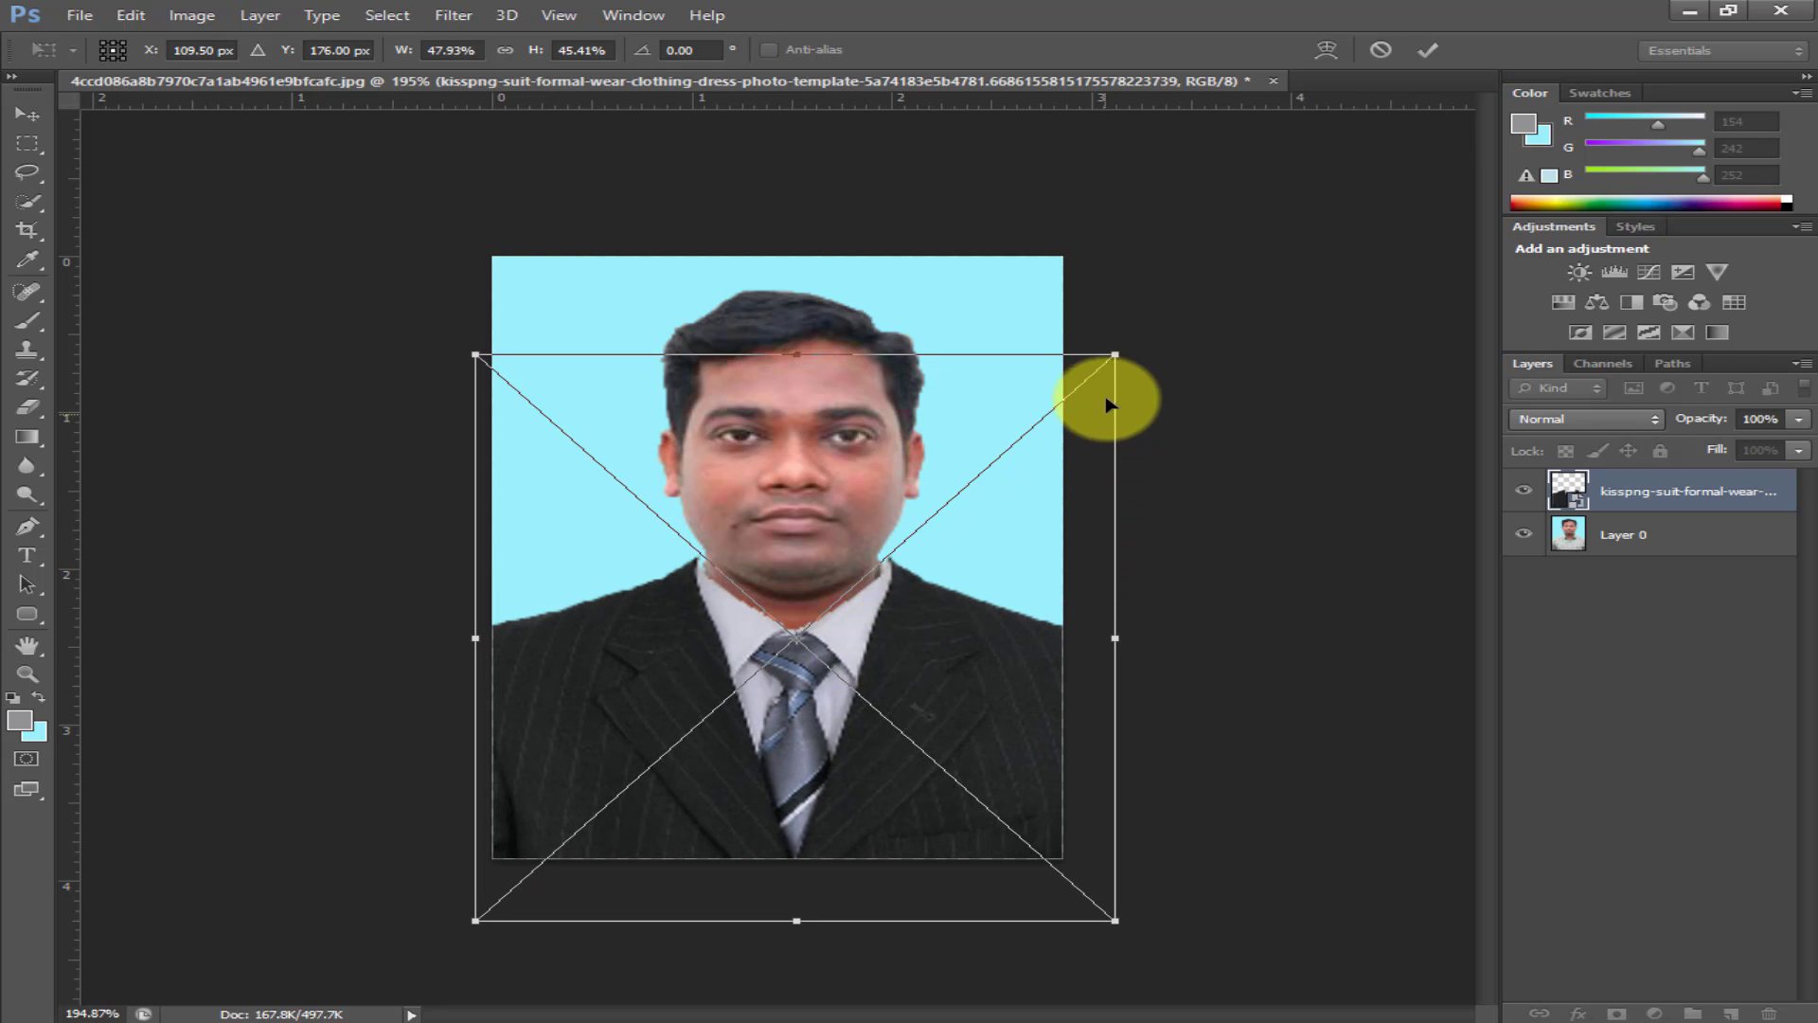
# - Narrow the suit to about 45.6% width and 45.1% height so the collar fits the neck, and commit the transform
pyautogui.moveTo(1116, 355); pyautogui.dragTo(1105, 353)
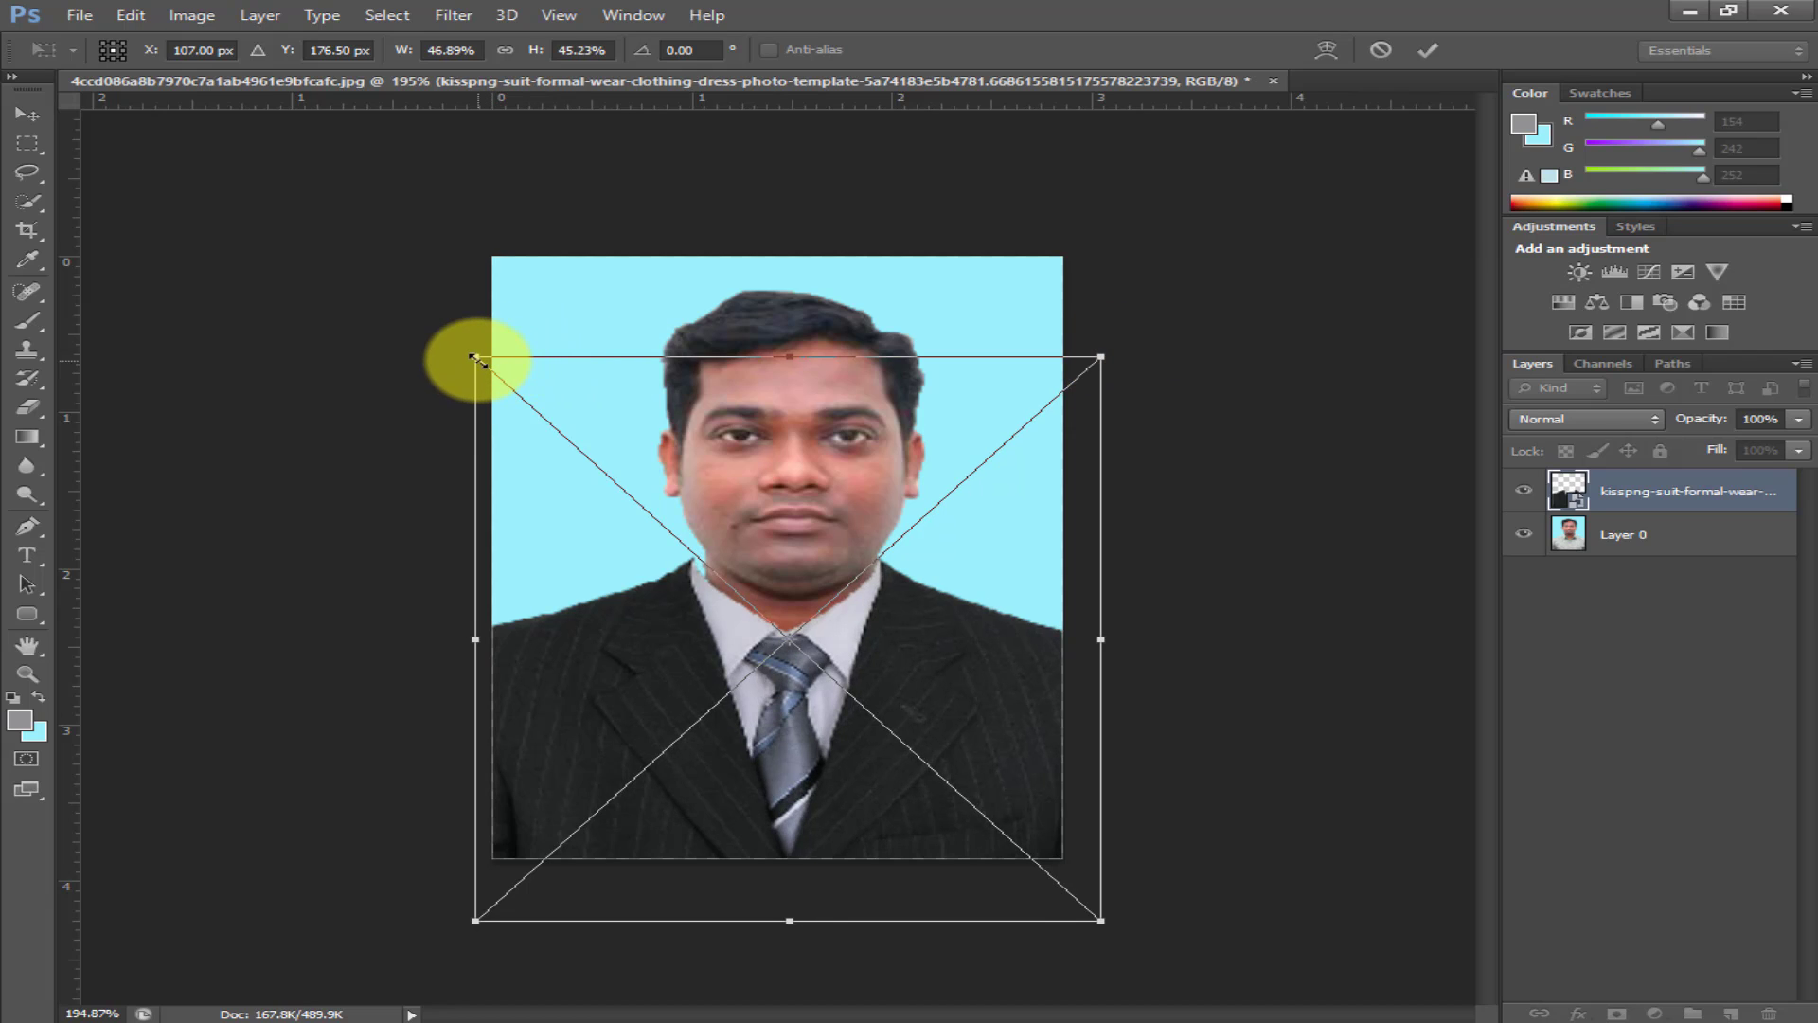
pyautogui.moveTo(475, 357); pyautogui.dragTo(489, 360)
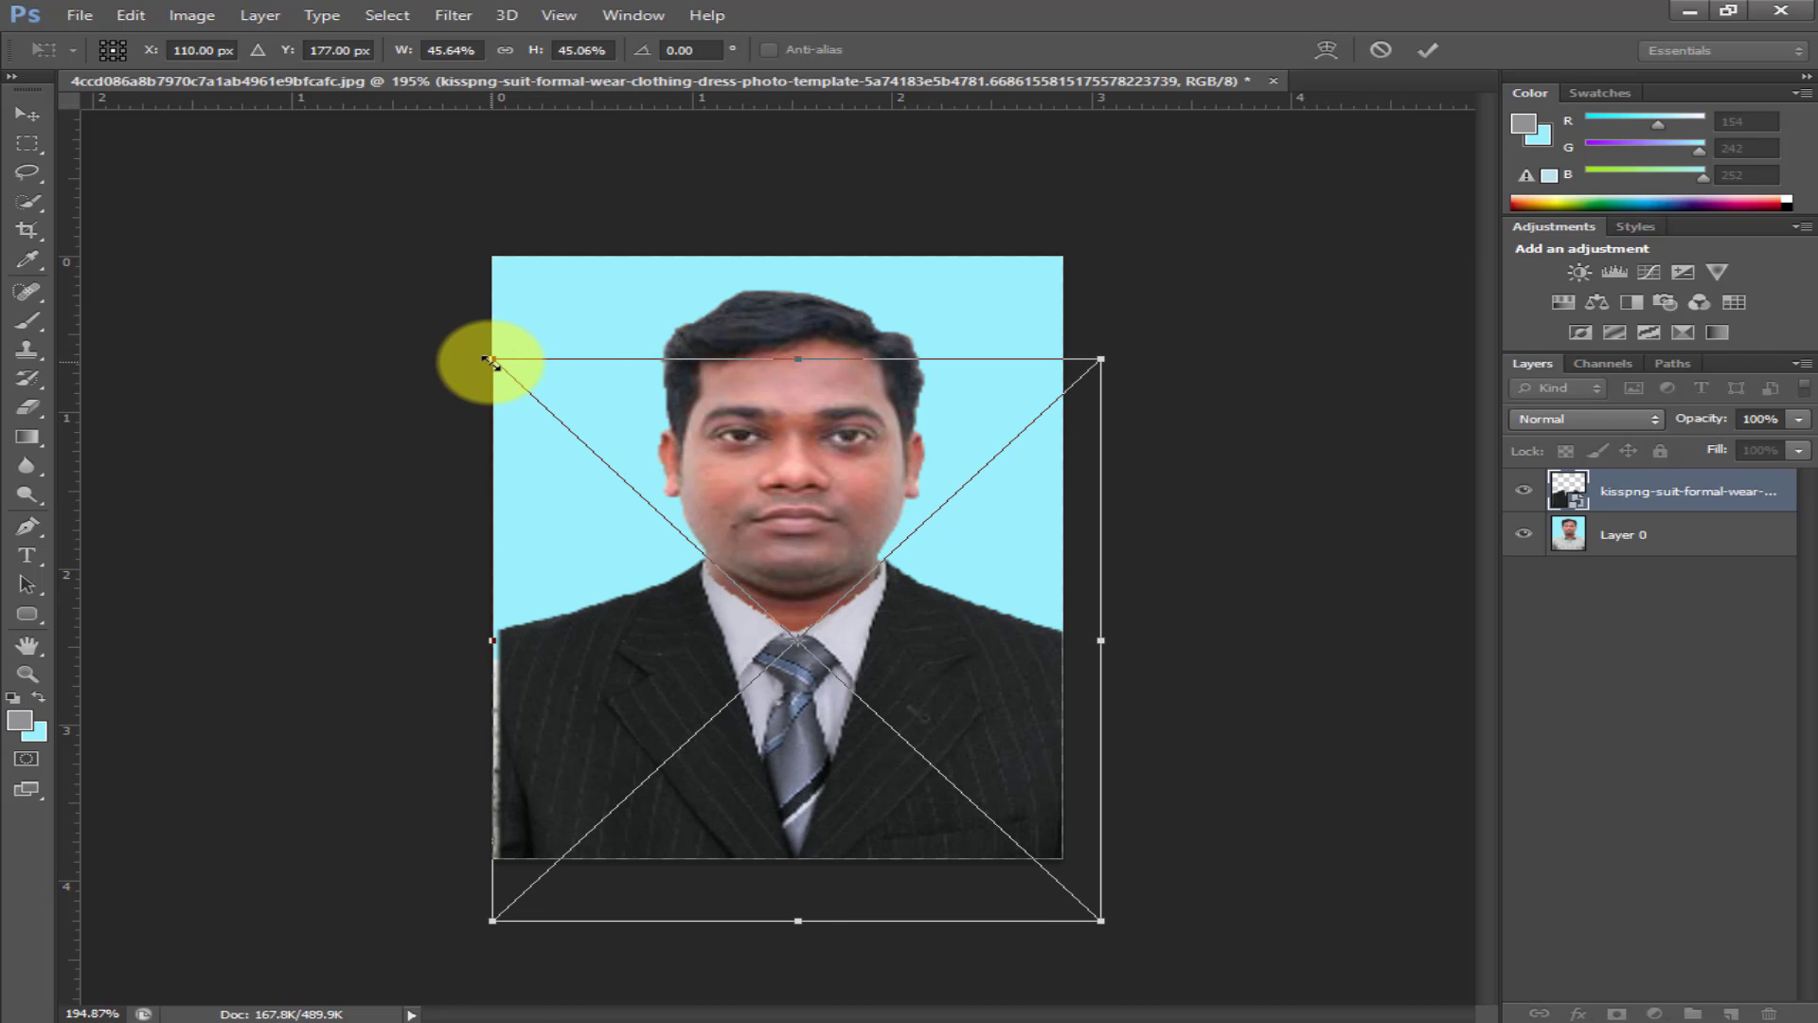
pyautogui.press('Return')
pyautogui.scroll(-5, 588, 759)
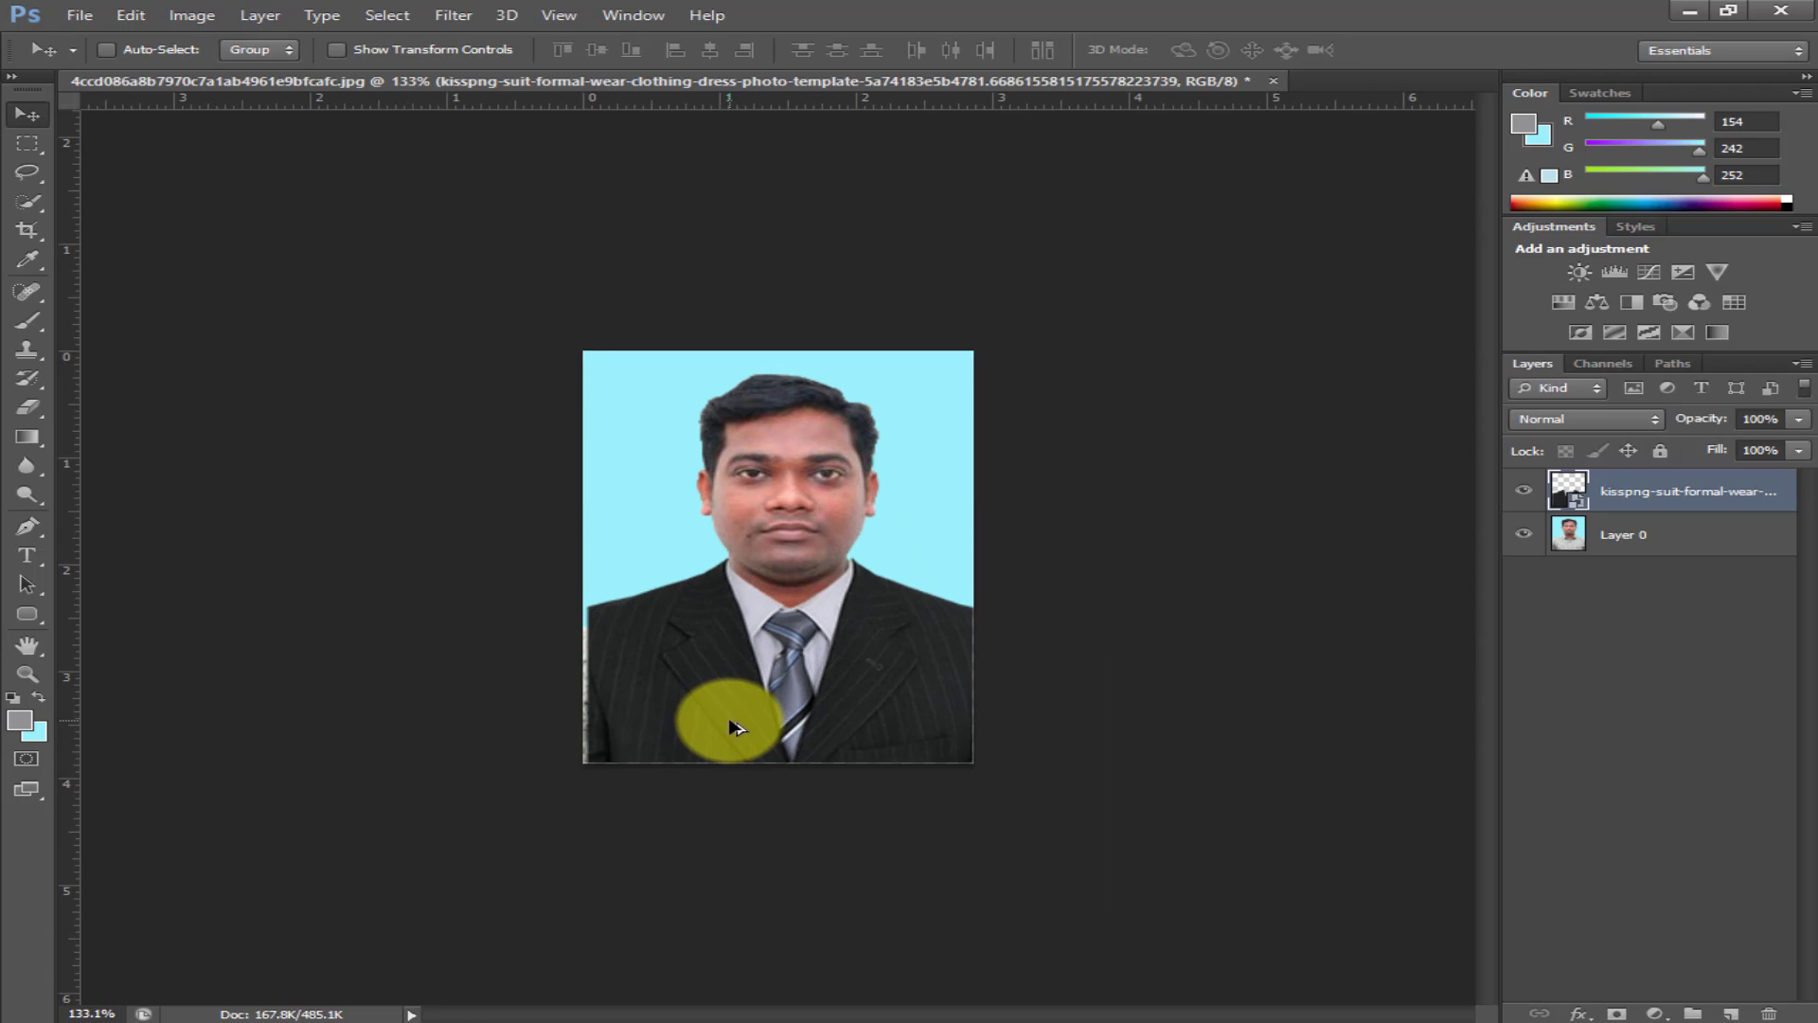
pyautogui.scroll(5, 764, 701)
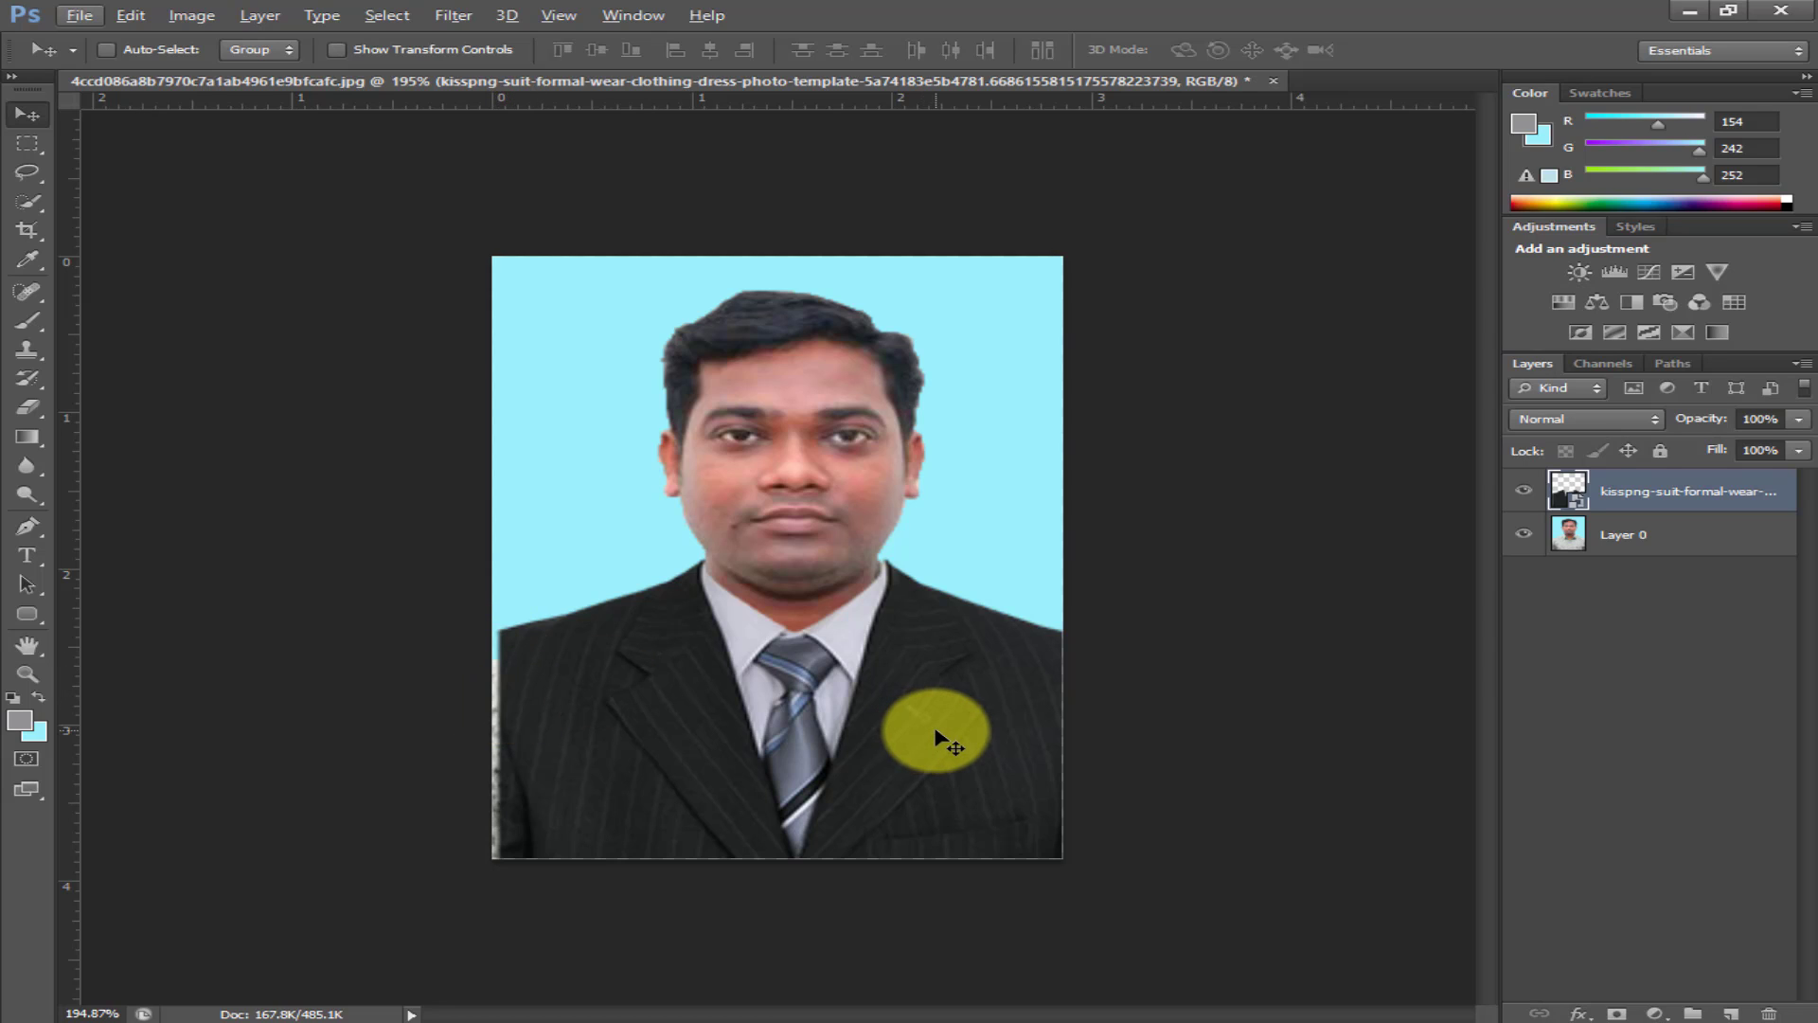
# - Crop the photo at 1.5 in x 1.9 in, trimming the uncovered strip along its left edge beside the suit
pyautogui.click(1621, 537)
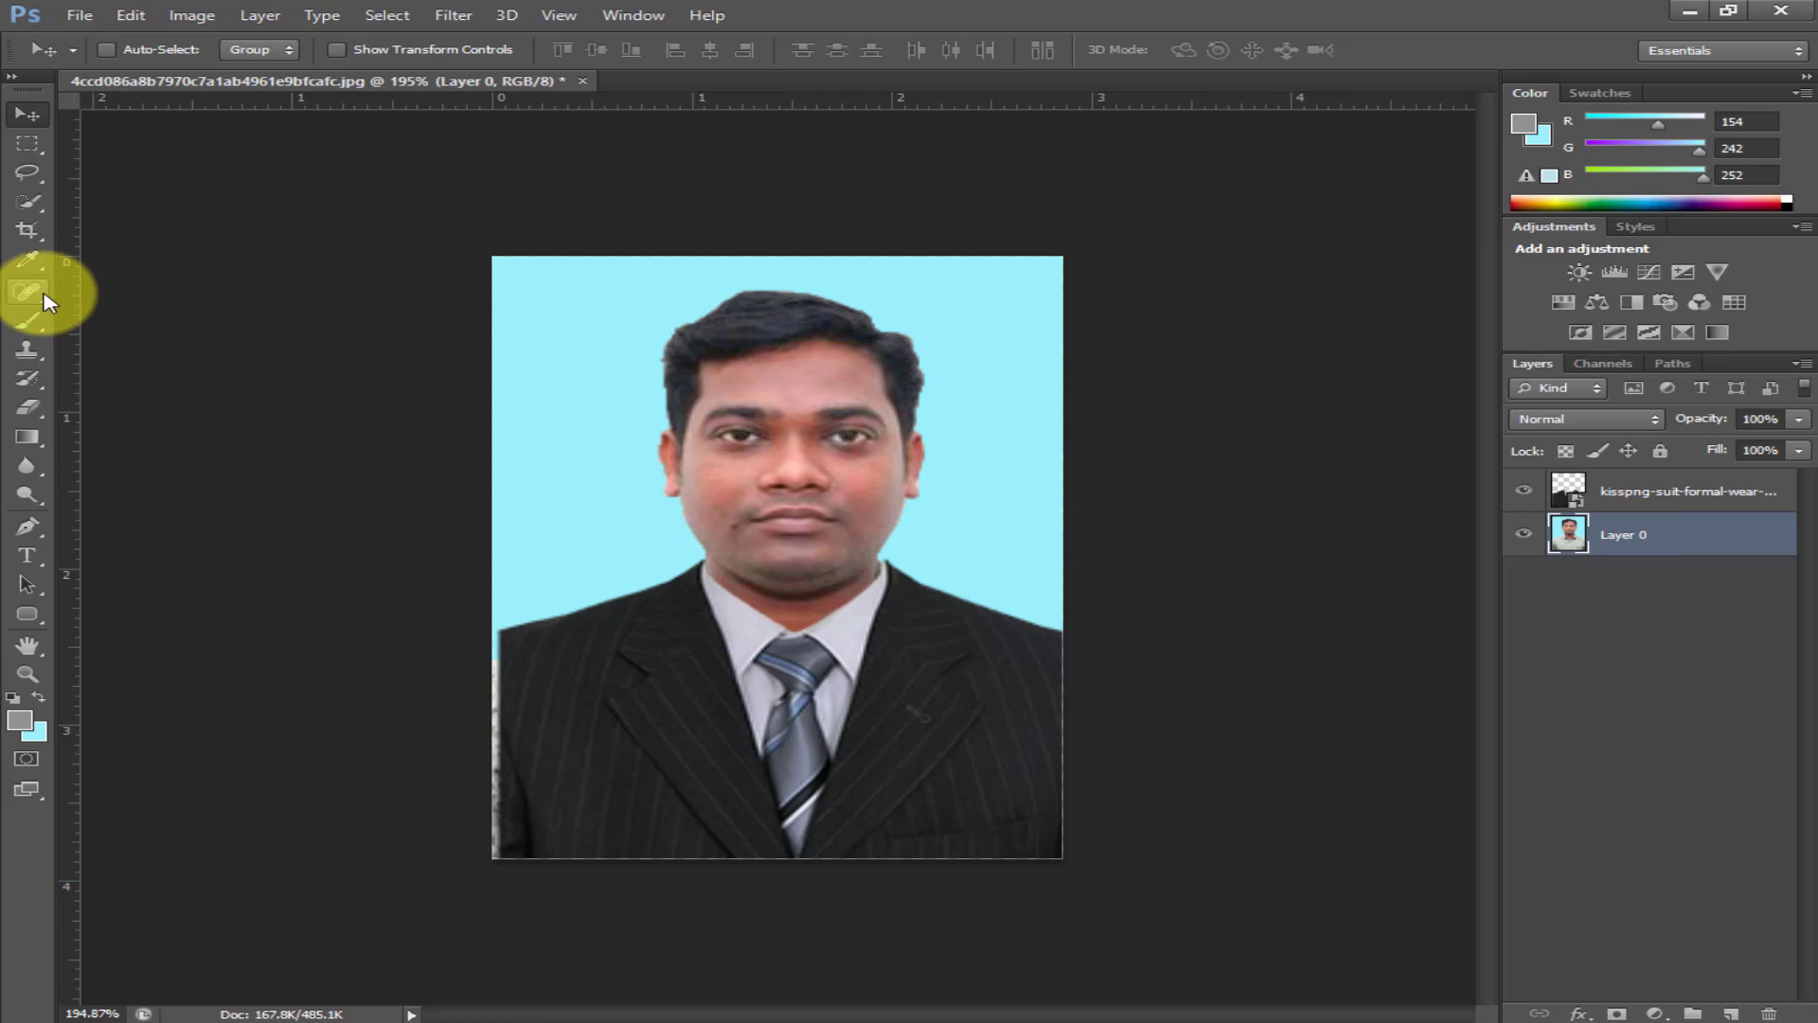
pyautogui.click(28, 231)
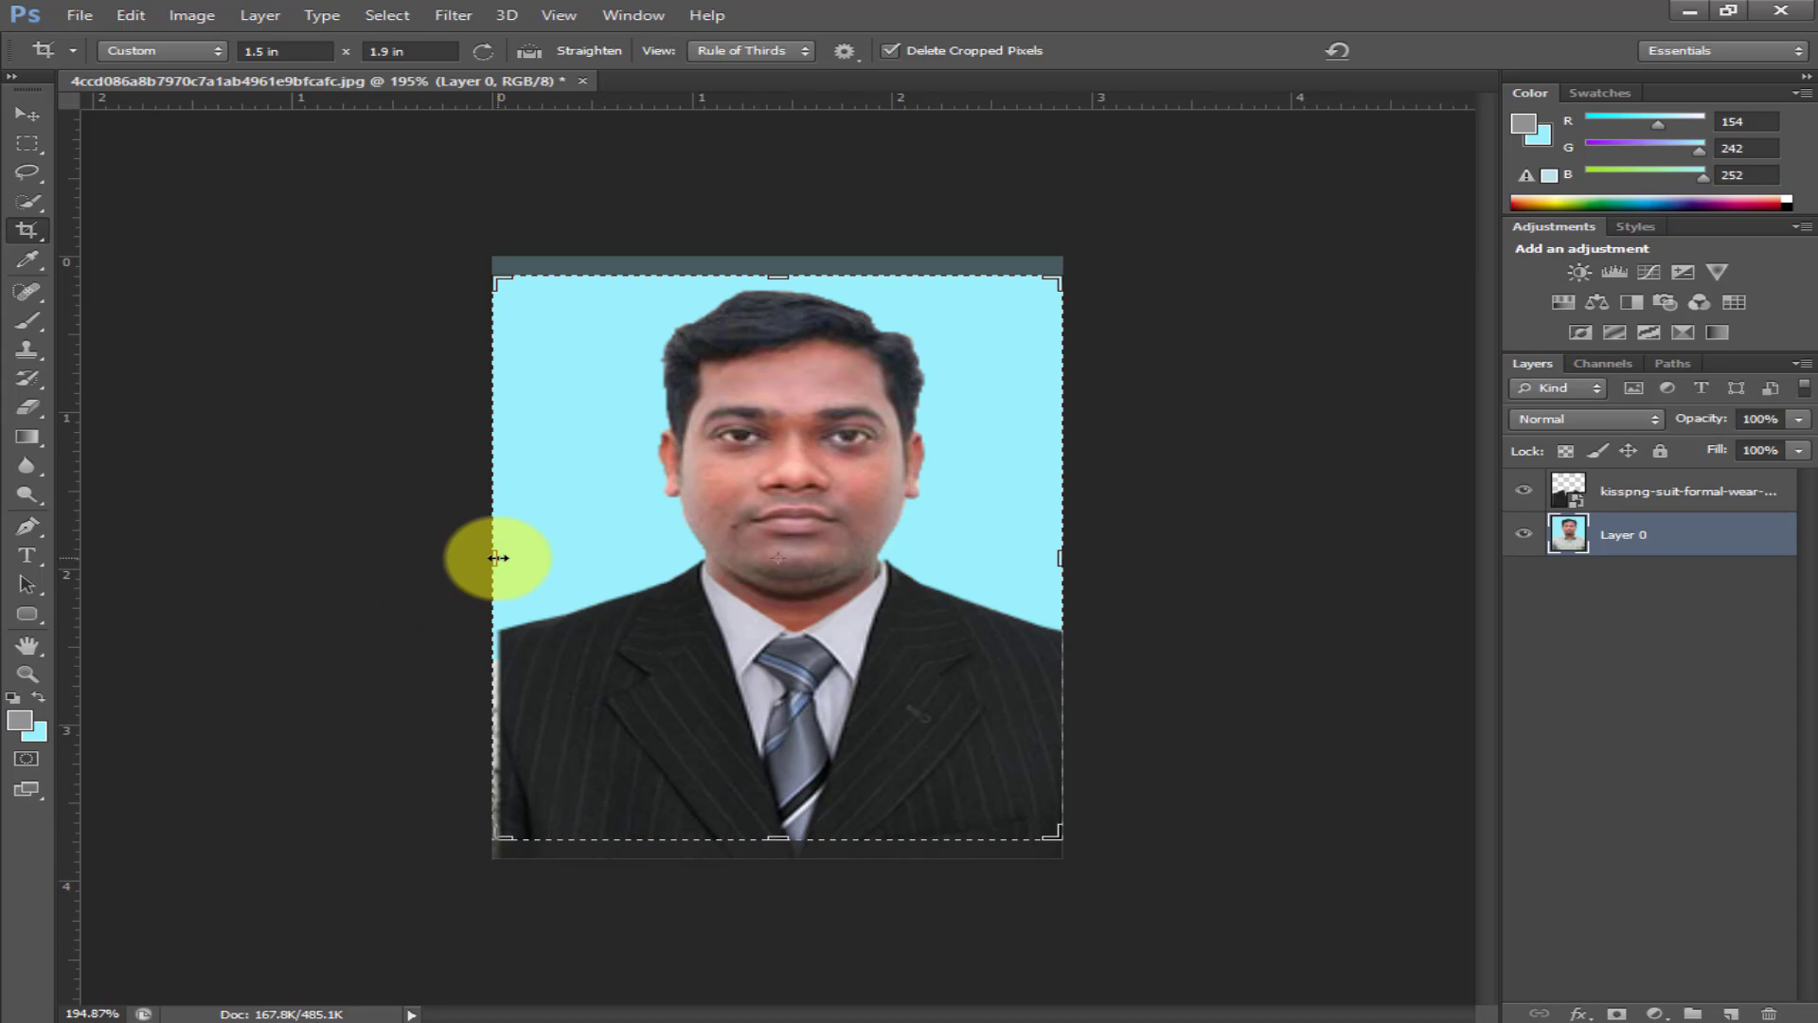
pyautogui.moveTo(497, 558); pyautogui.dragTo(509, 558)
pyautogui.press('Return')
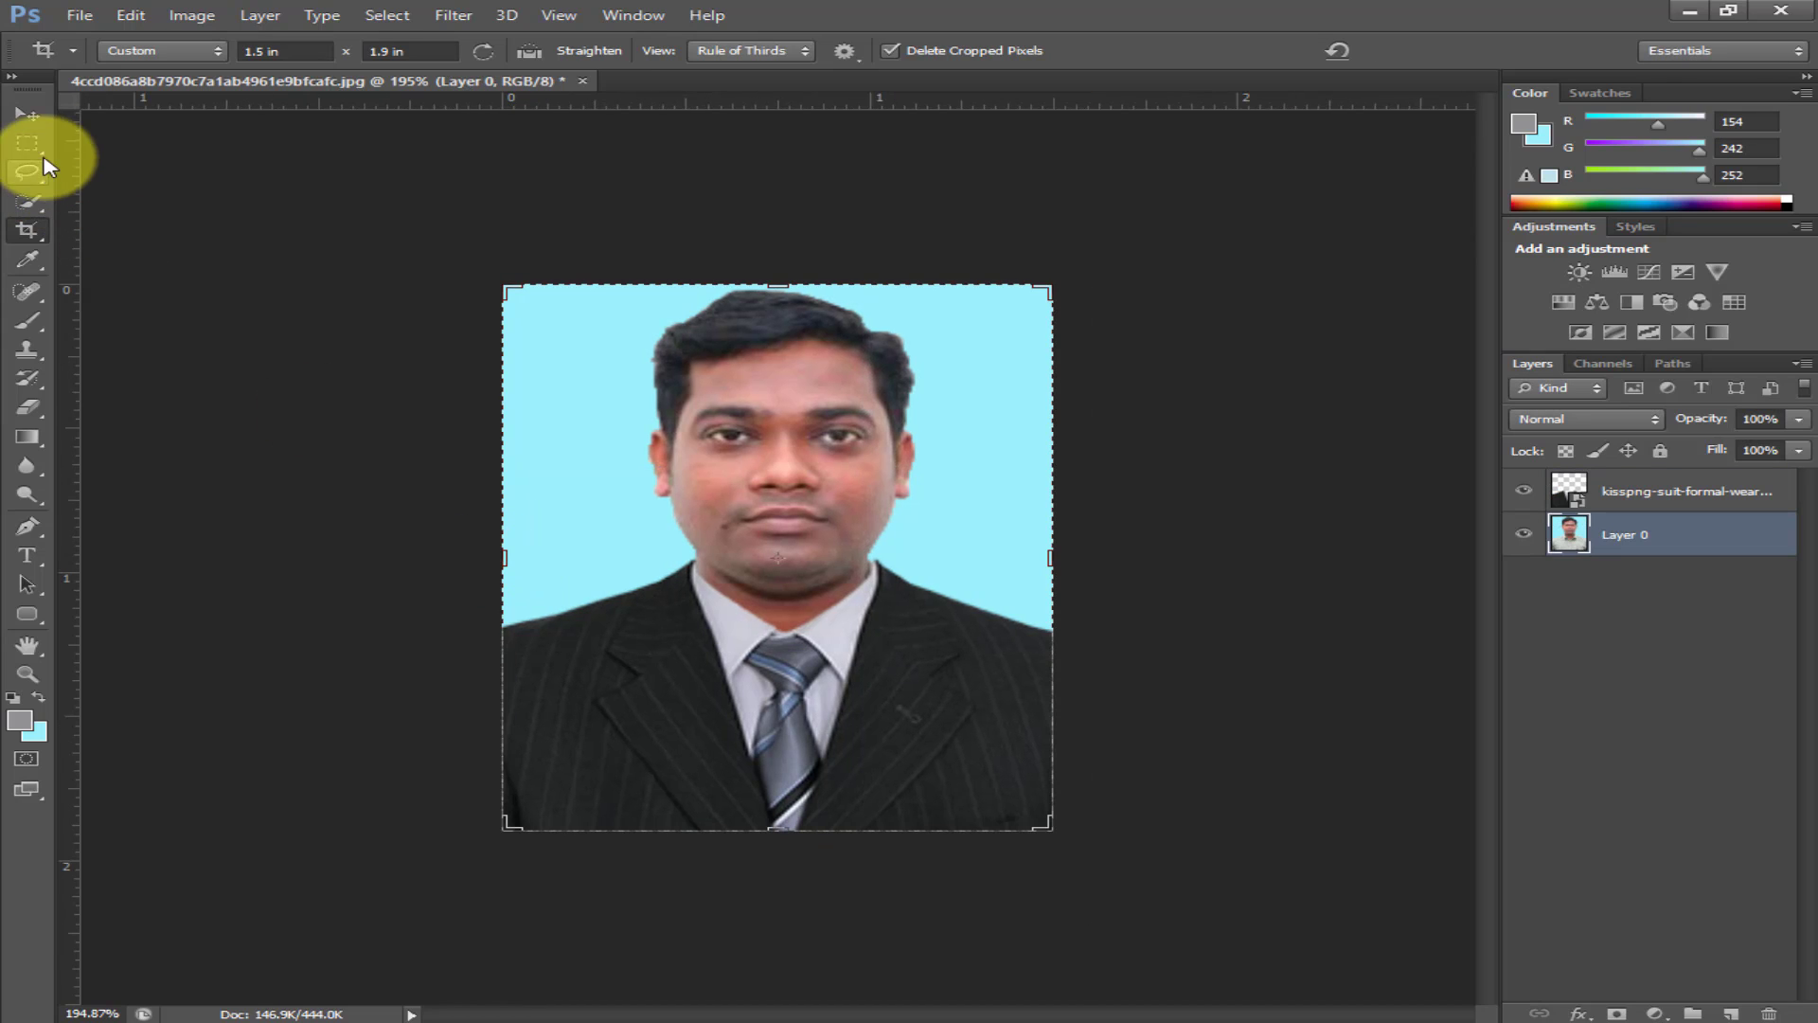
pyautogui.click(35, 114)
pyautogui.scroll(-2, 885, 697)
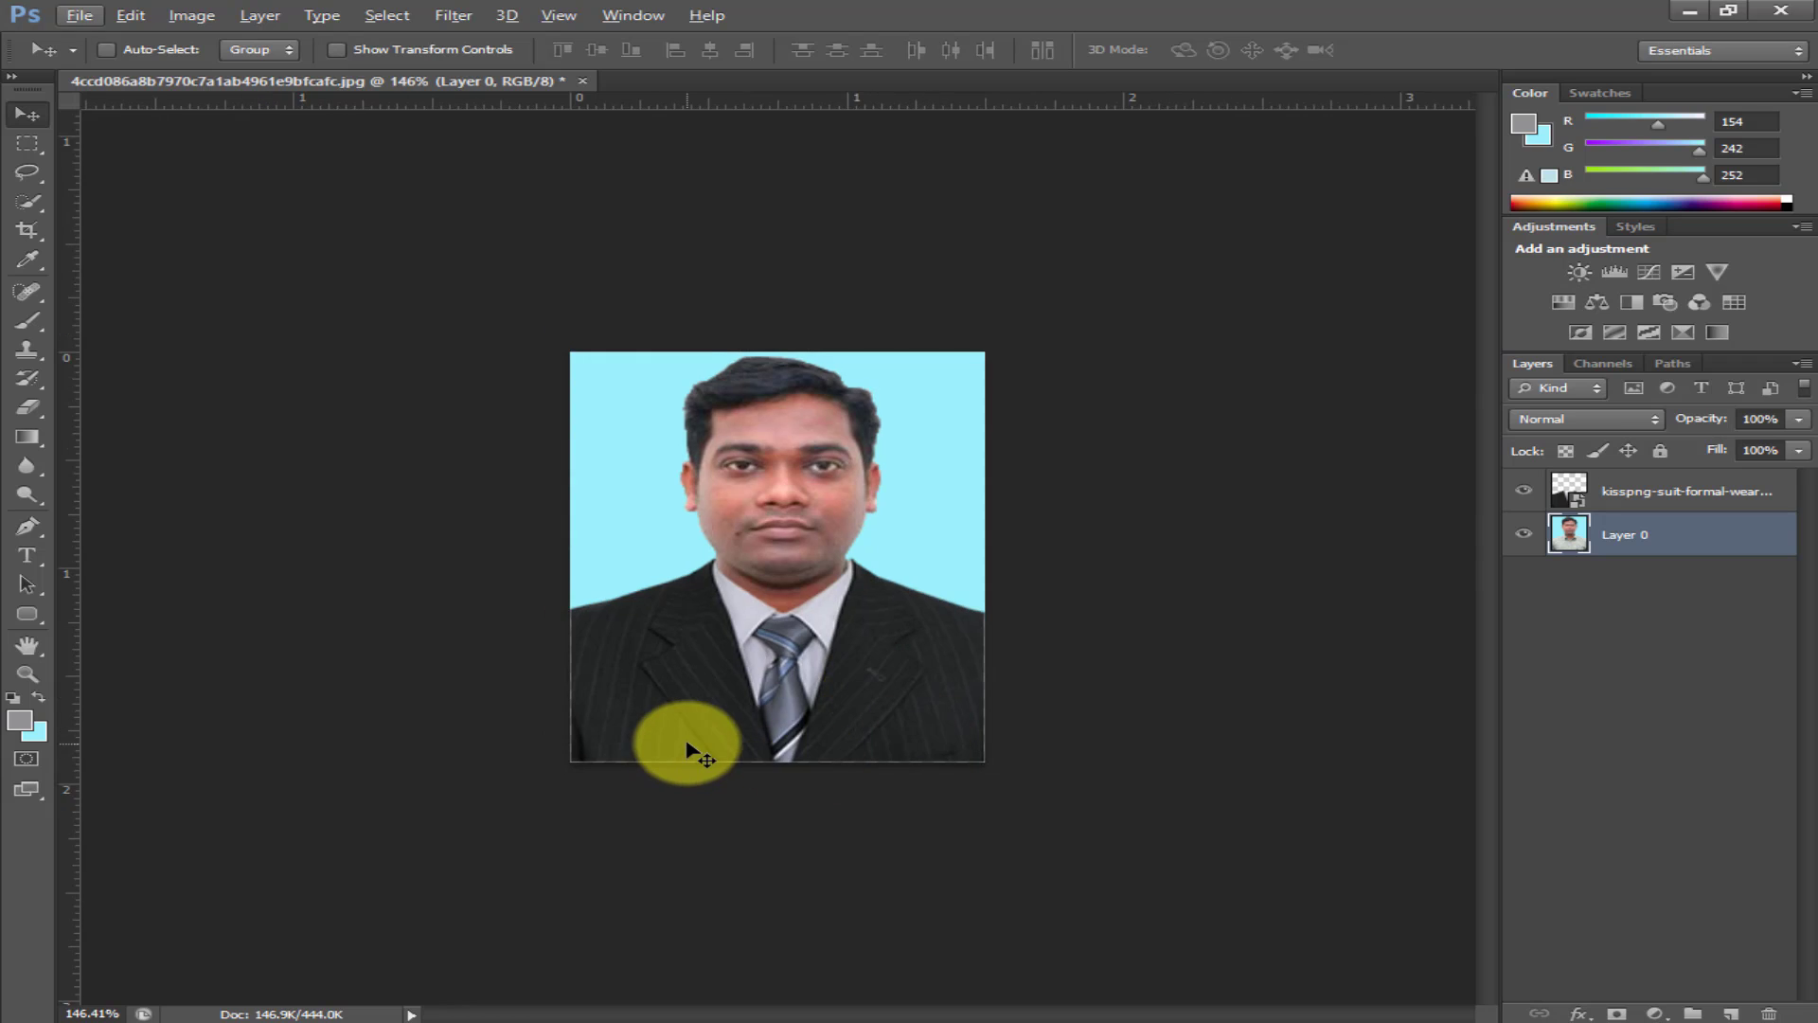
pyautogui.scroll(2, 689, 745)
pyautogui.scroll(-2, 688, 747)
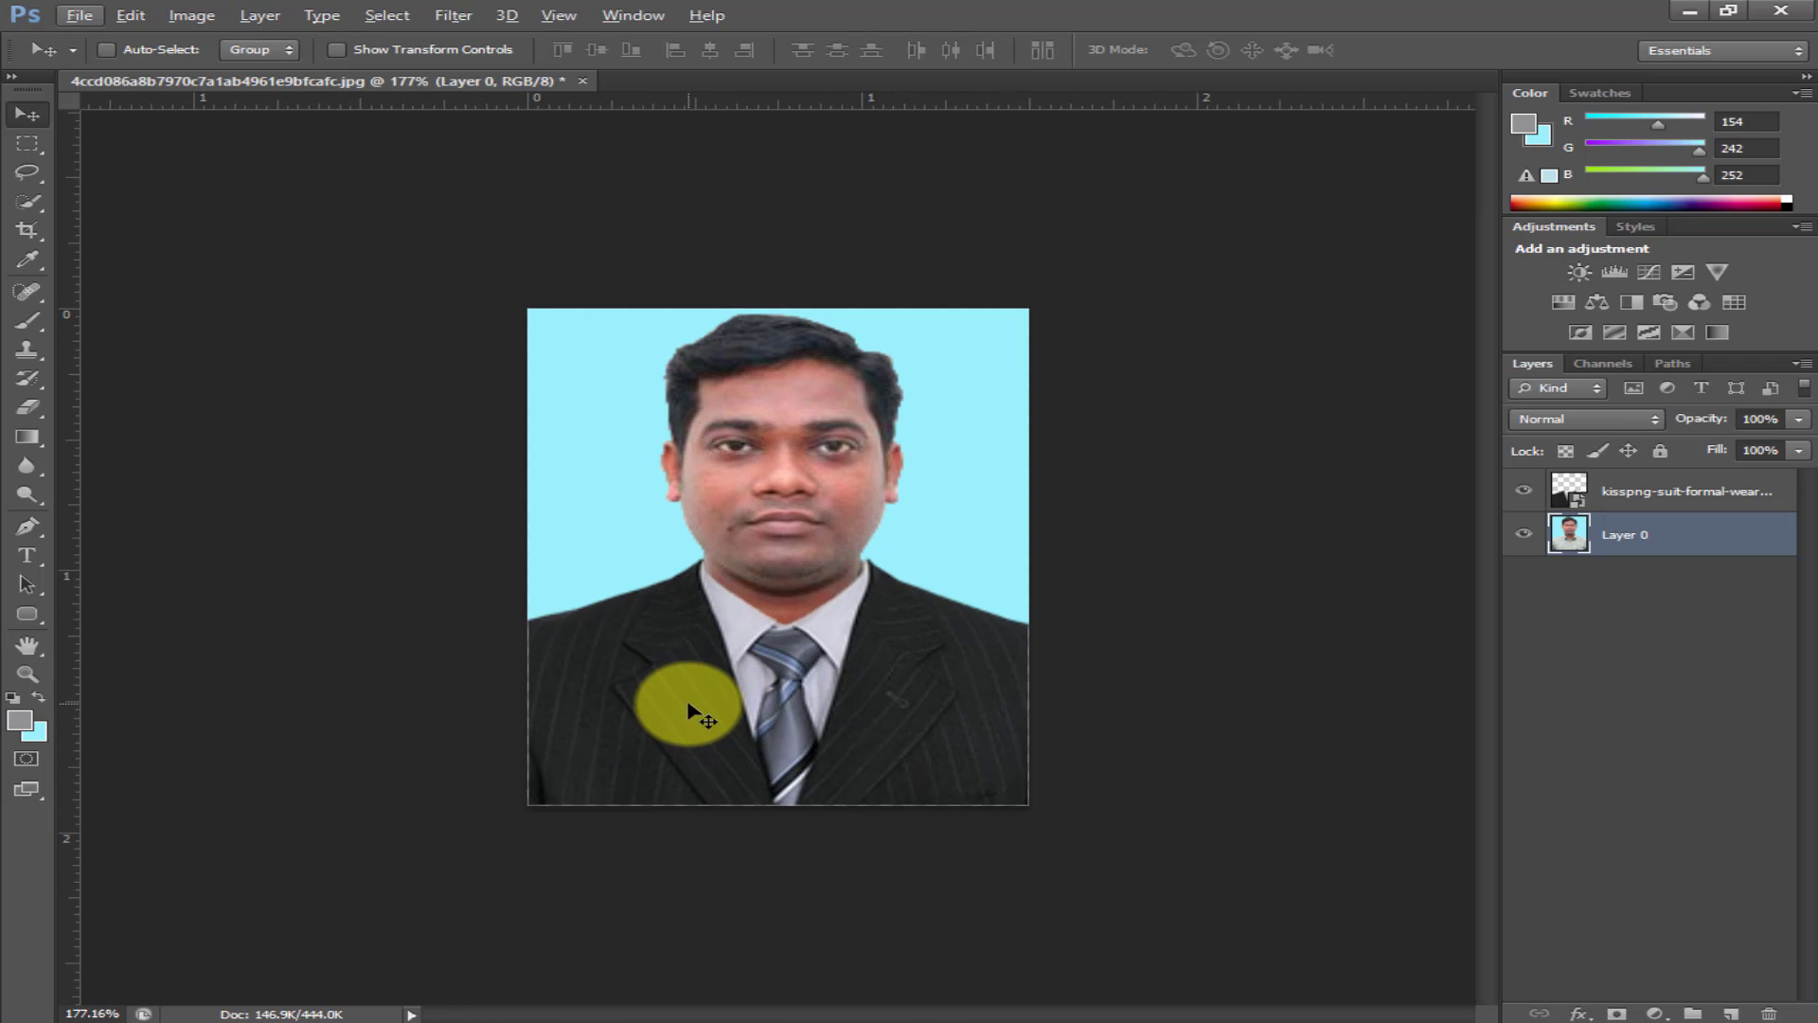
pyautogui.scroll(-1, 694, 710)
pyautogui.scroll(1, 719, 739)
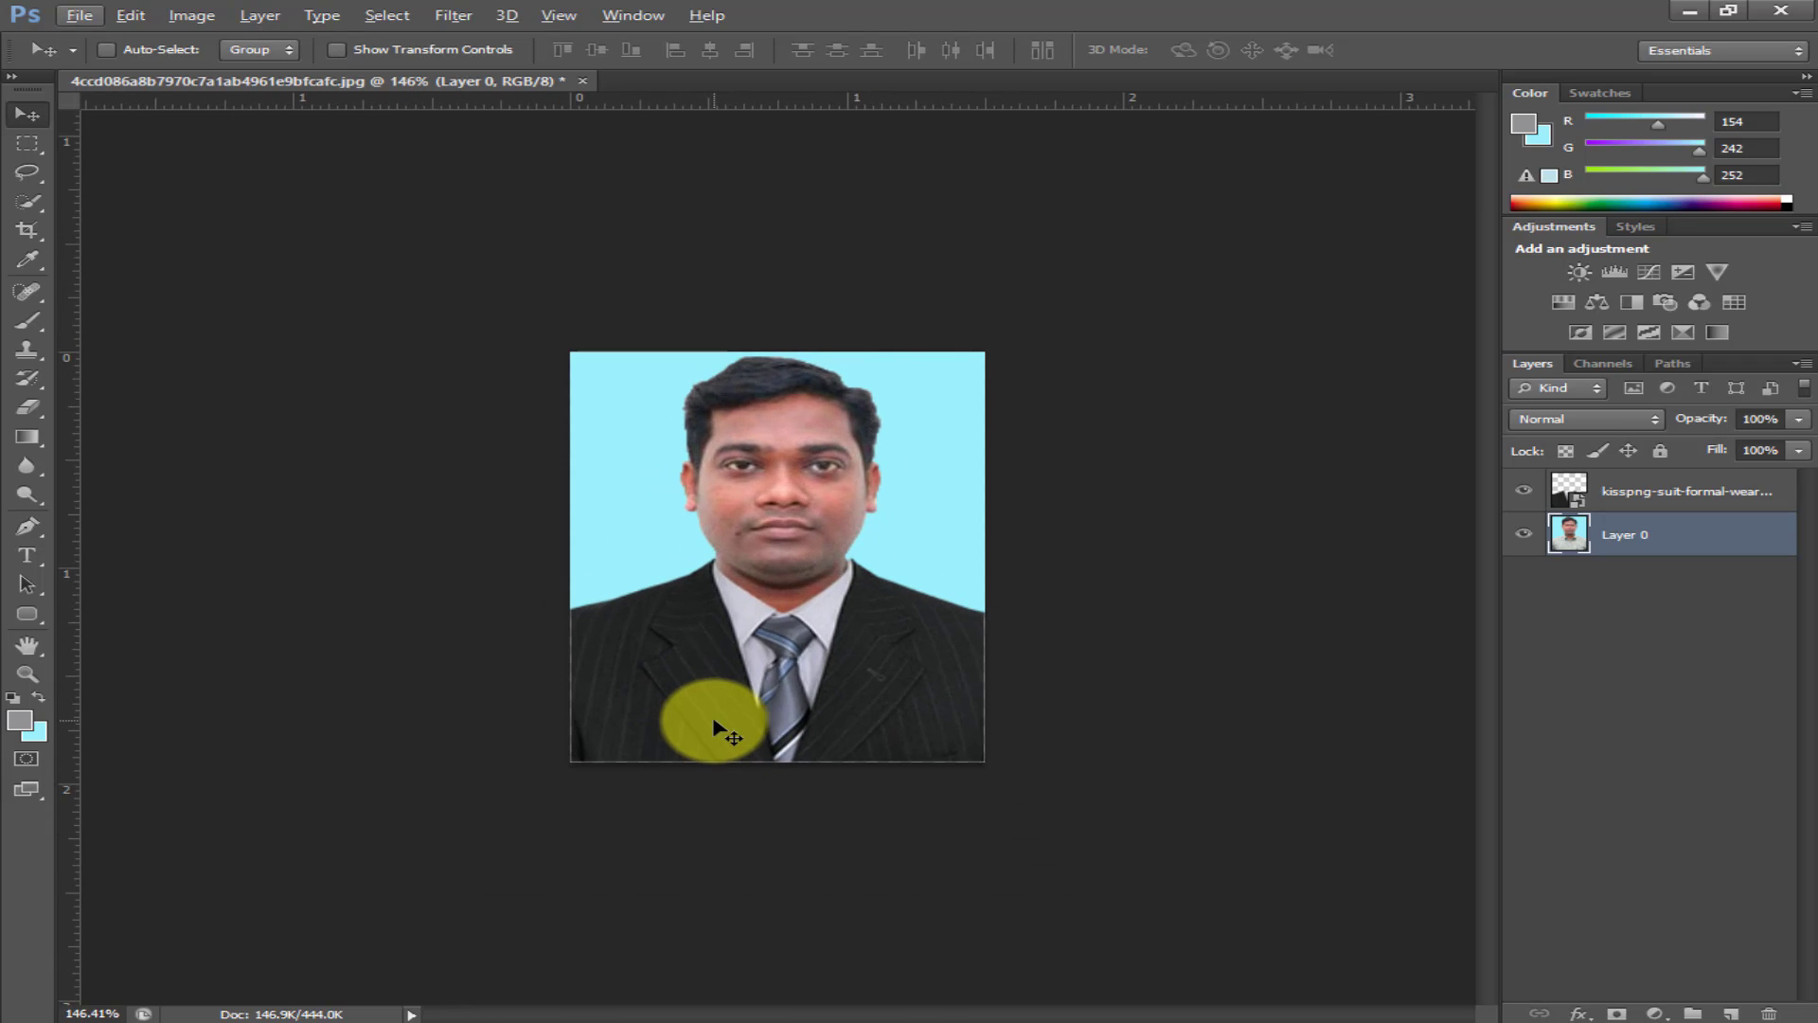
pyautogui.click(80, 15)
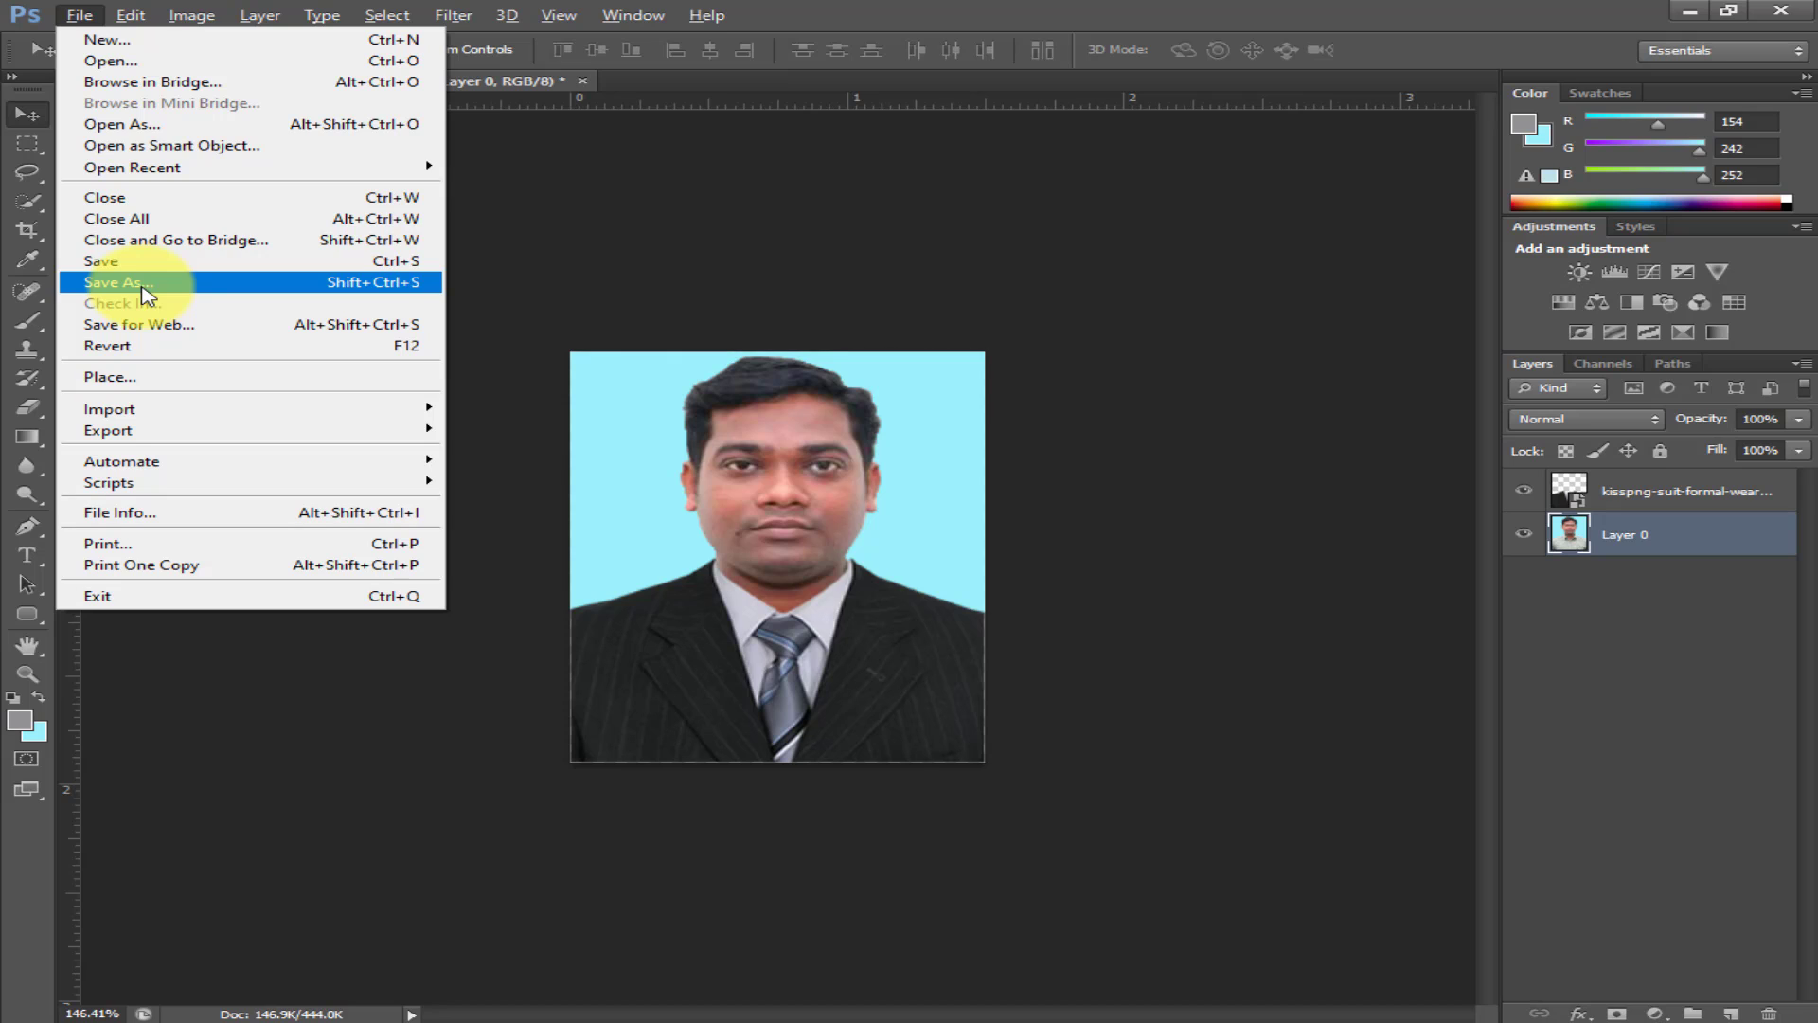
pyautogui.click(487, 224)
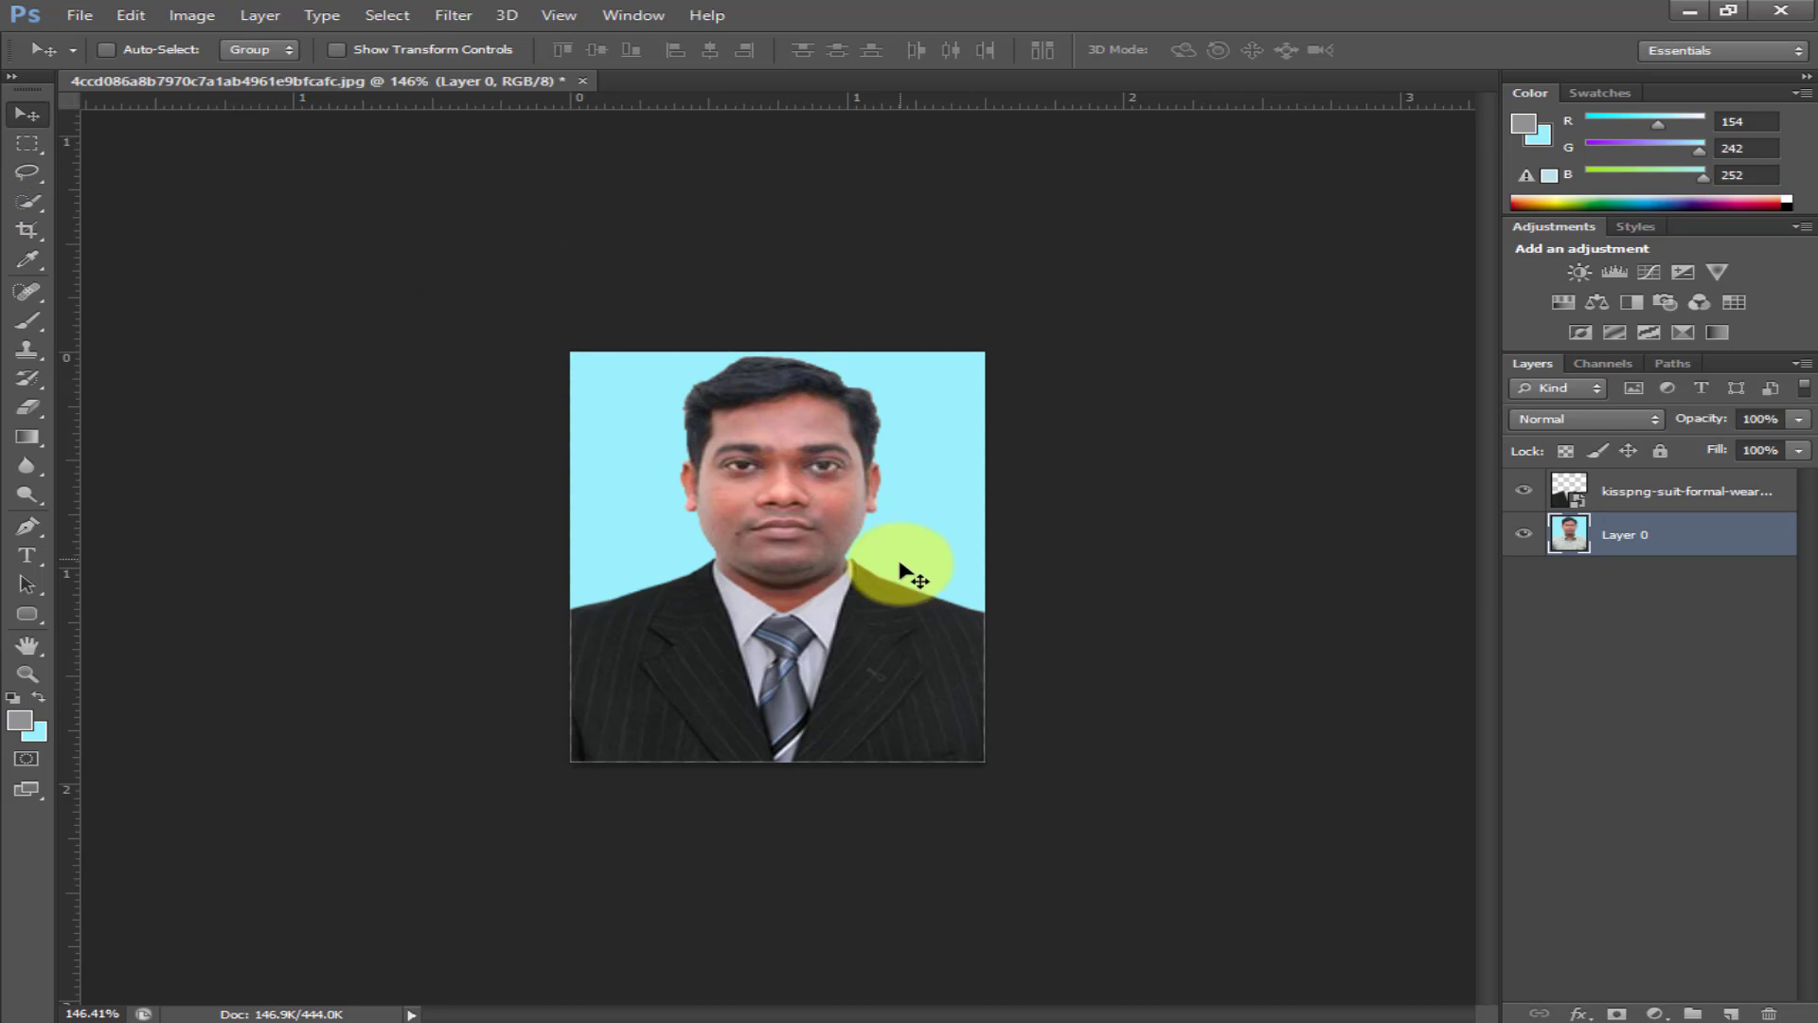
pyautogui.scroll(-2, 758, 674)
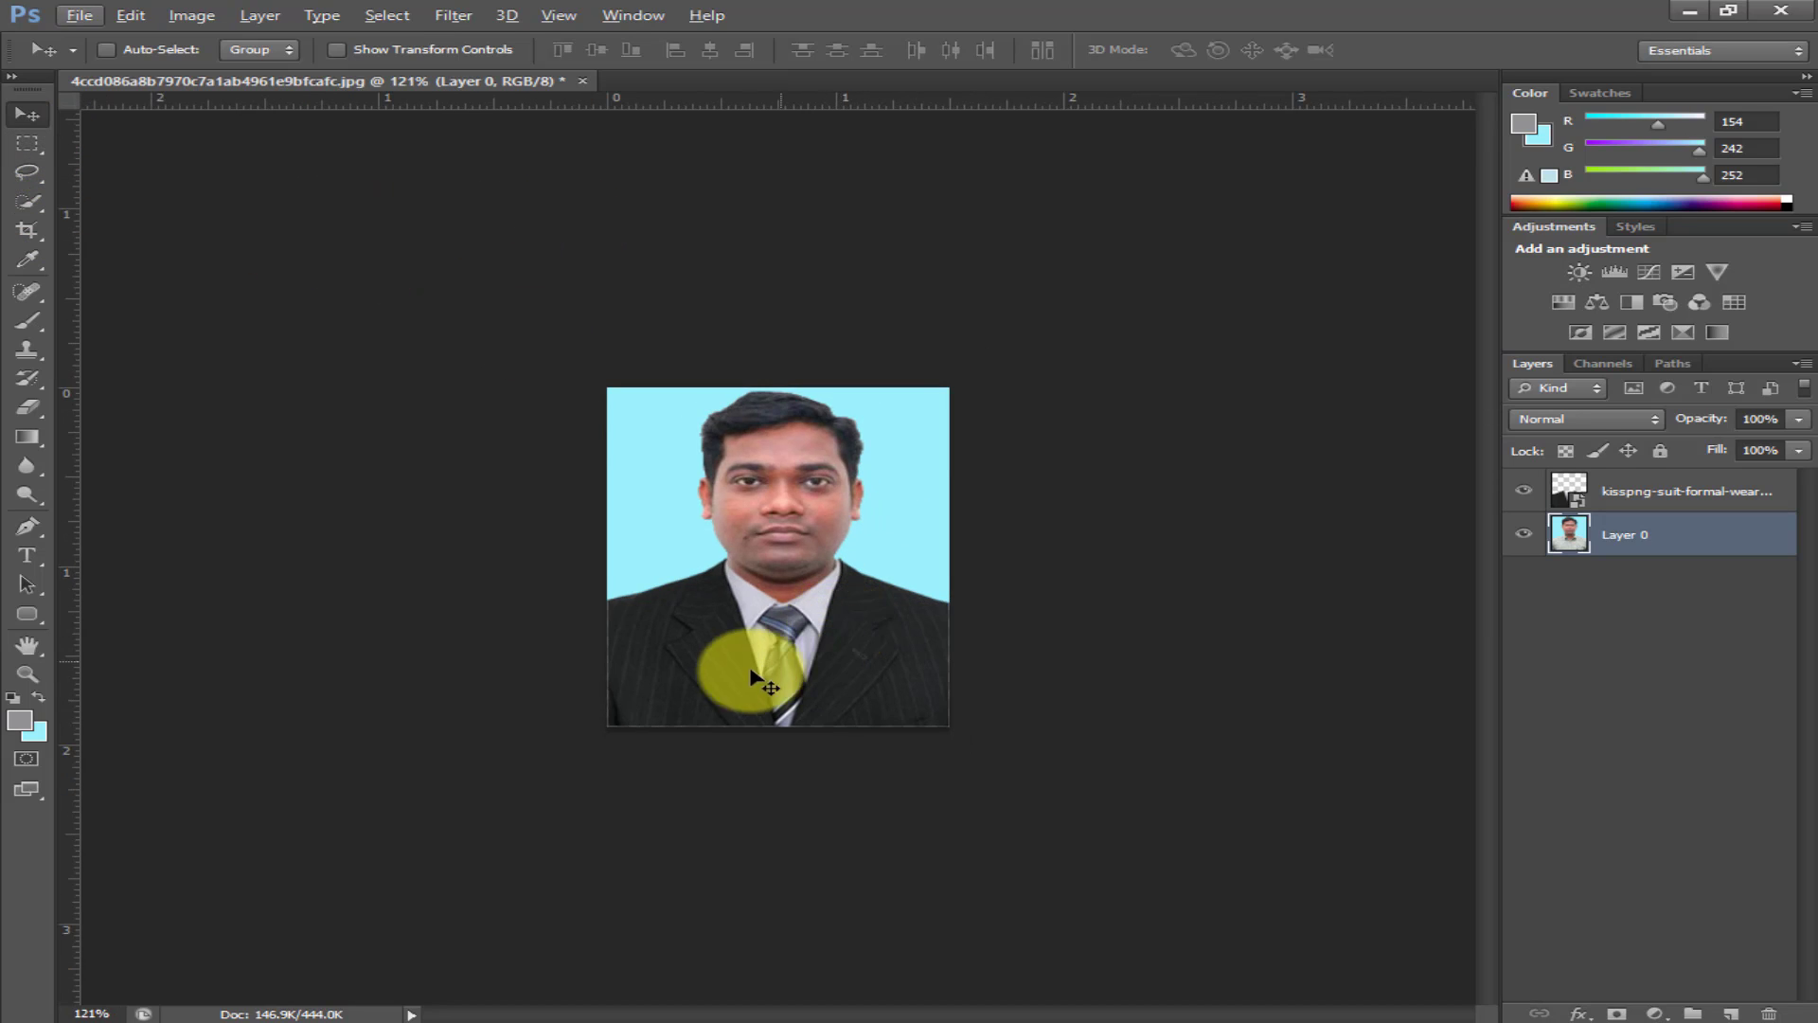
pyautogui.scroll(2, 736, 672)
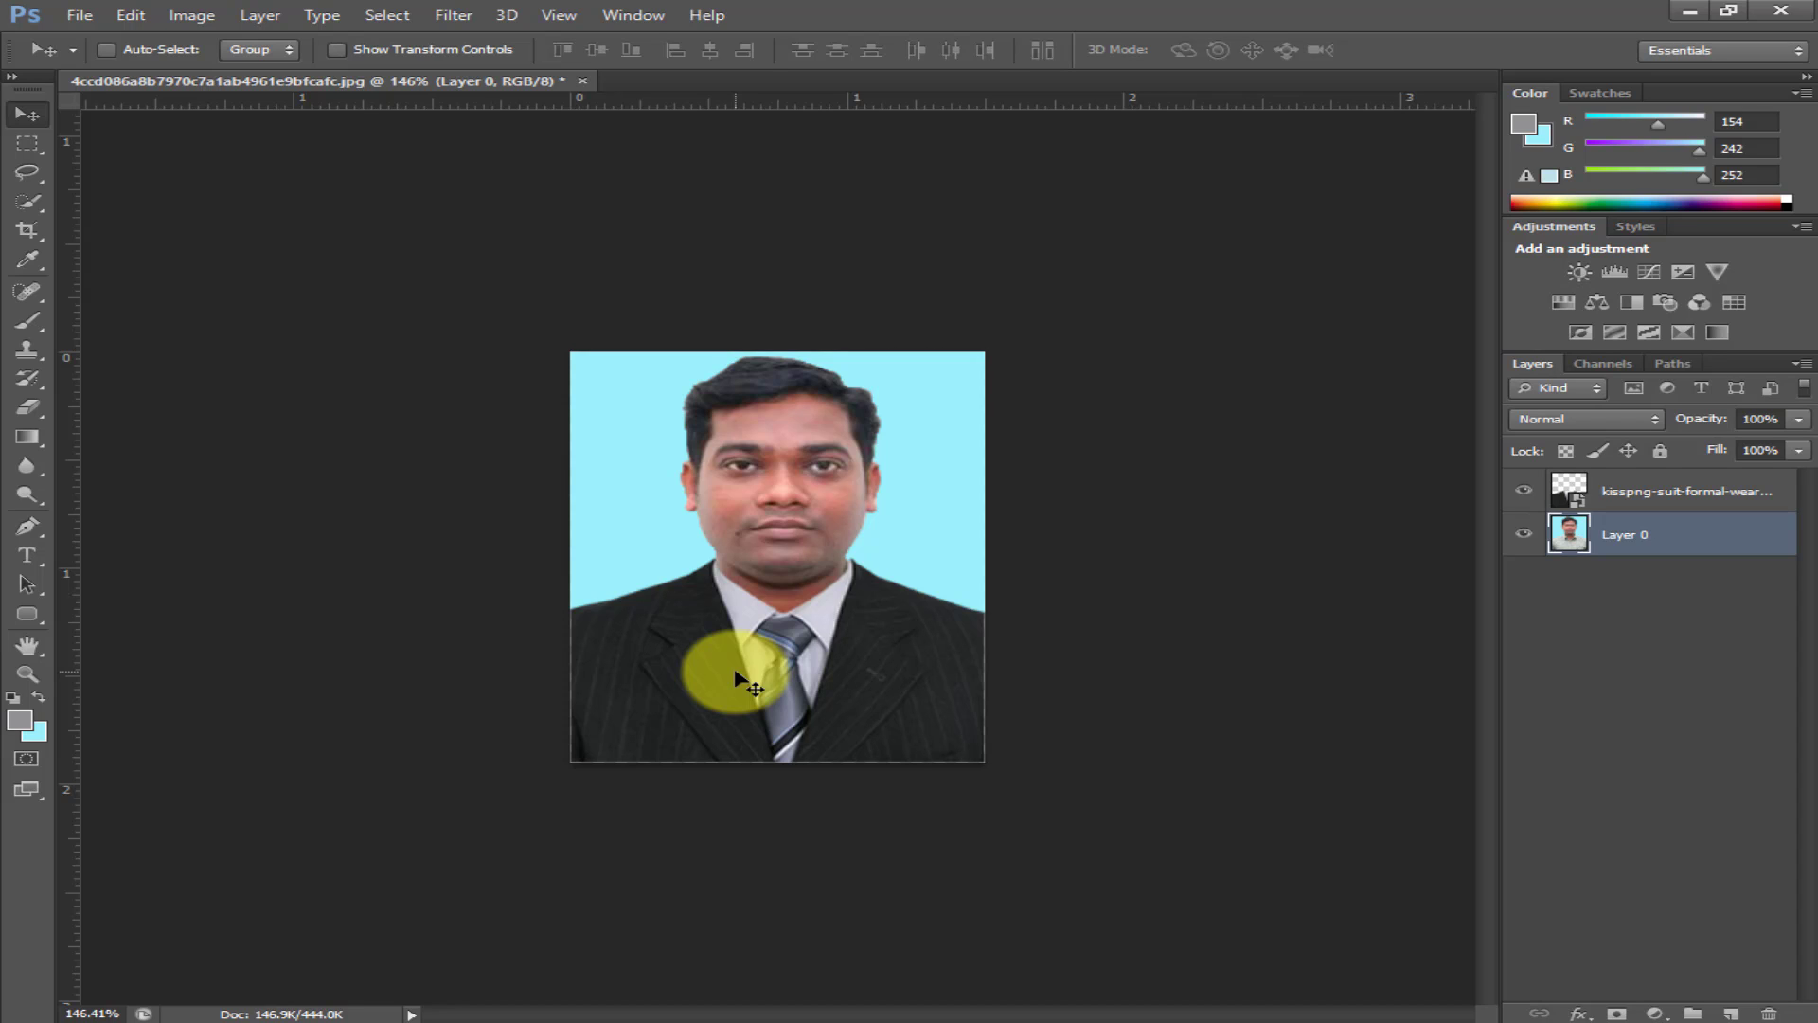